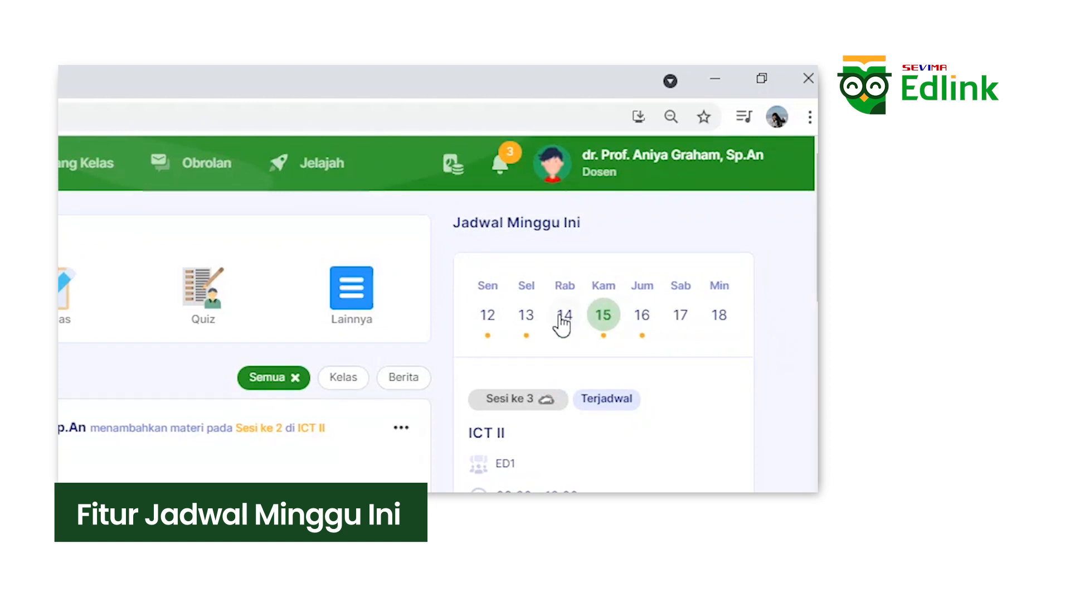
Step: View this week's class schedule for the 14th, 15th and 16th, then return to the 15th
click(562, 323)
click(598, 316)
click(640, 318)
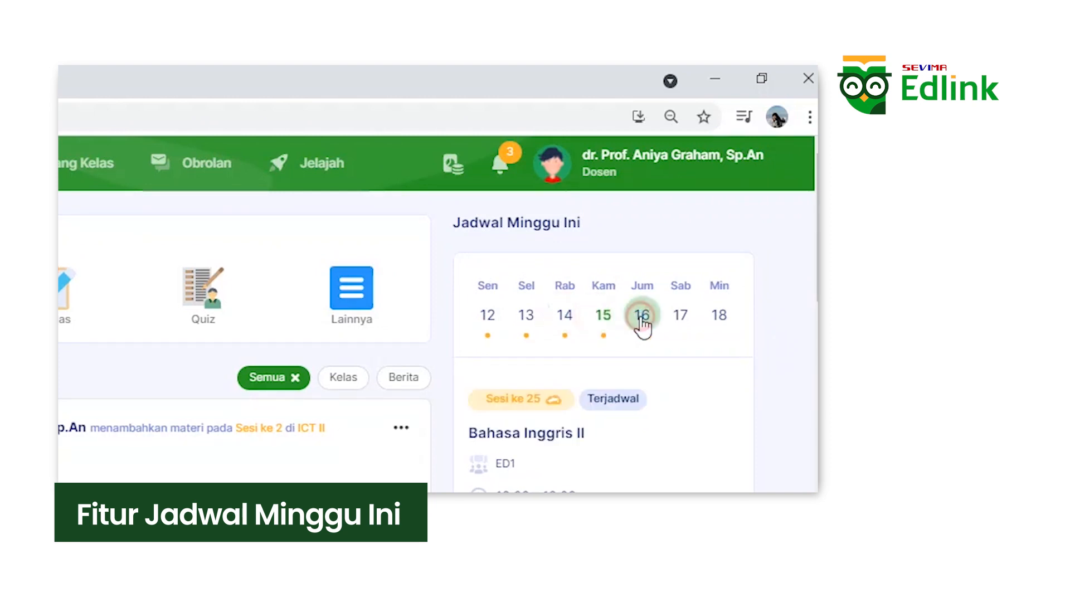
click(608, 316)
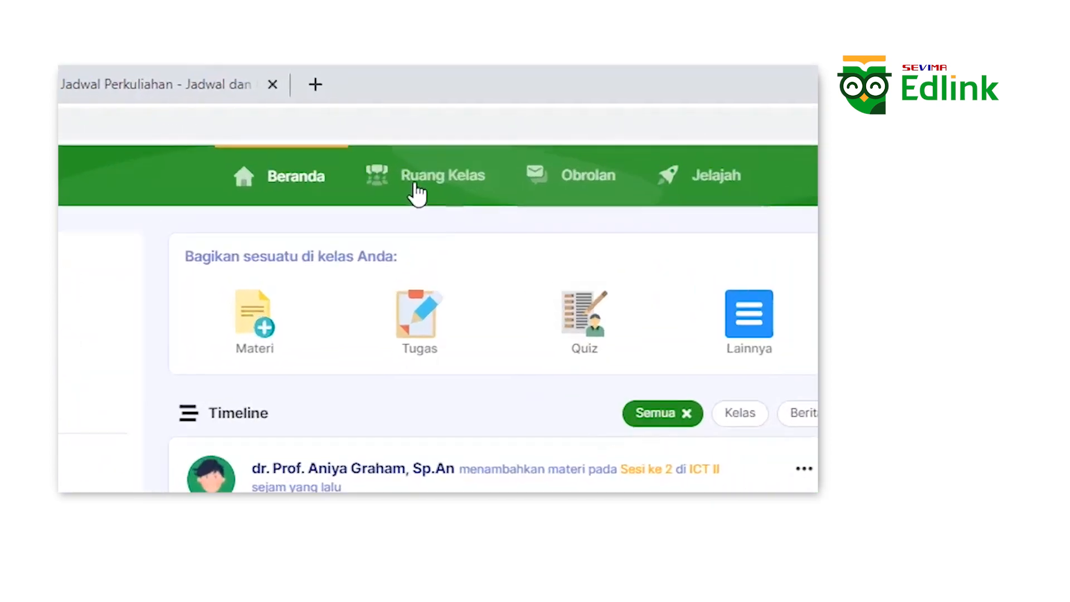
Step: Open the academic classes in Ruang Kelas and synchronise the ICT II (ED1) class for the 2020/2021 Genap period
click(438, 228)
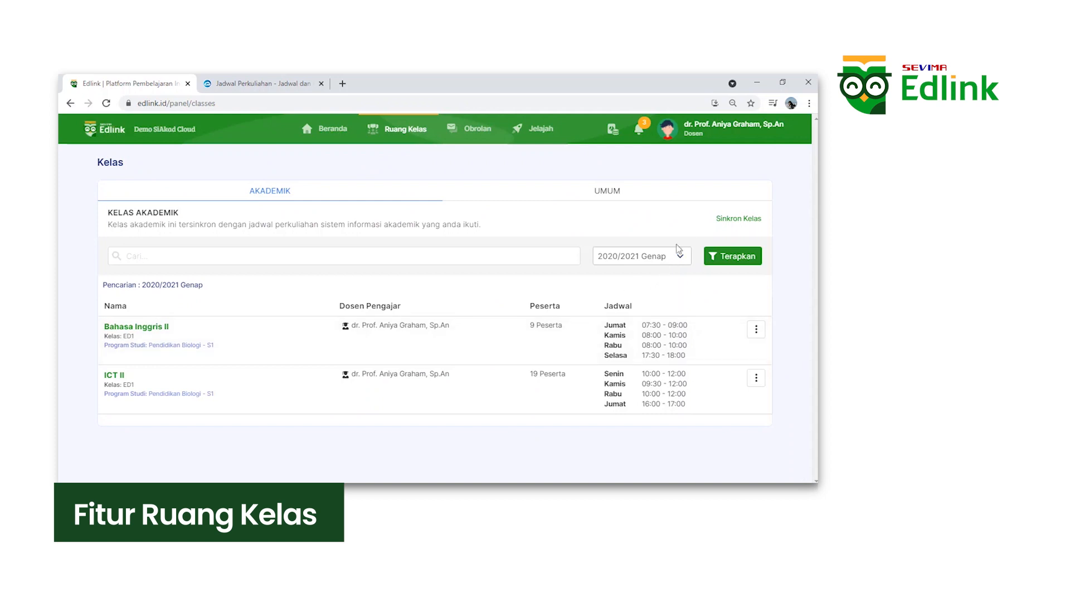
click(738, 220)
click(316, 298)
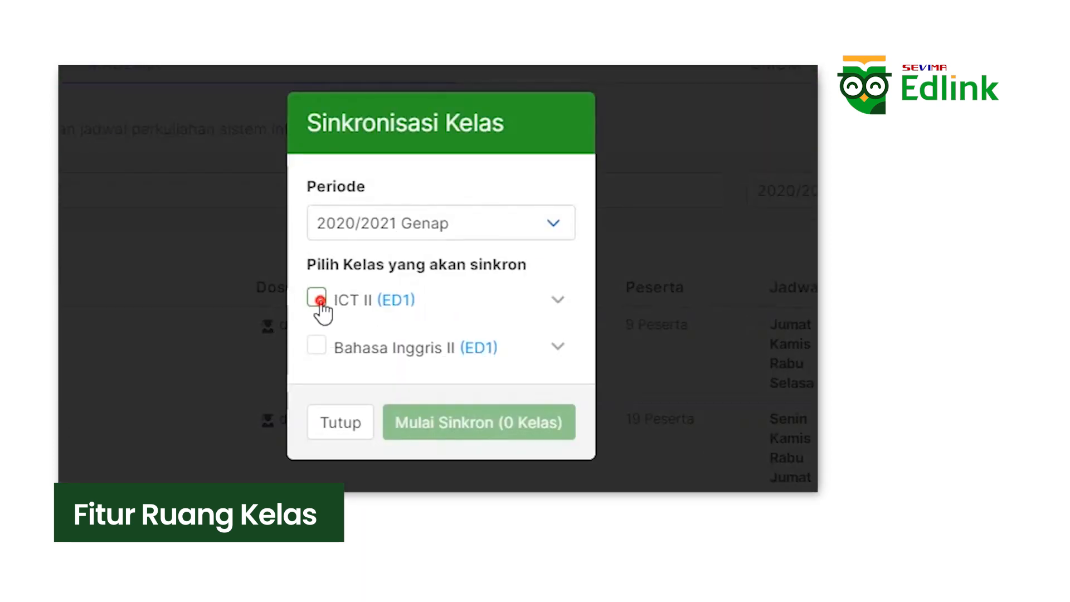
click(435, 423)
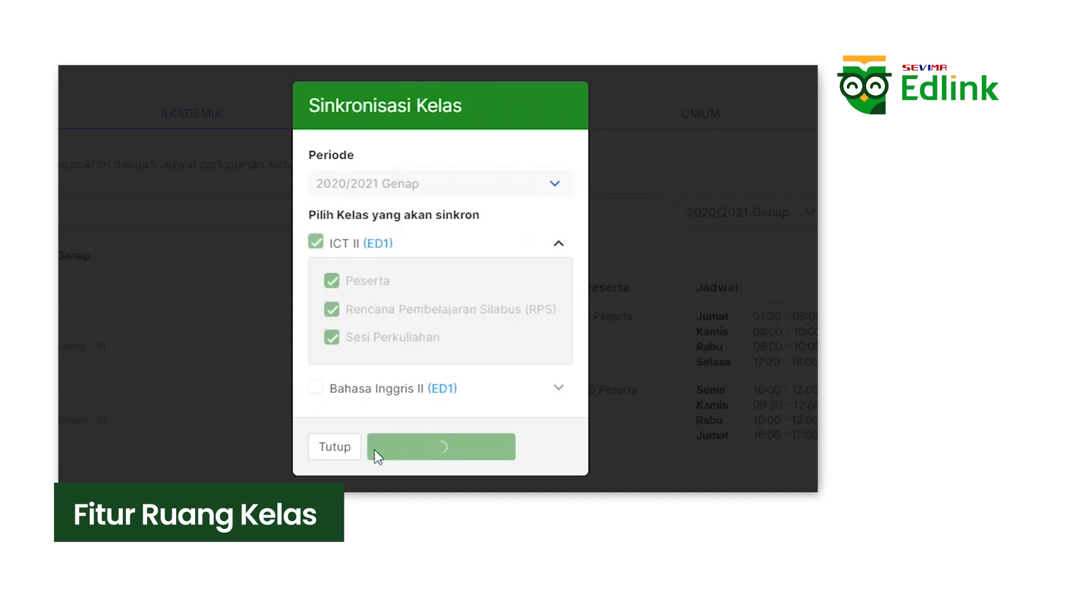
click(333, 450)
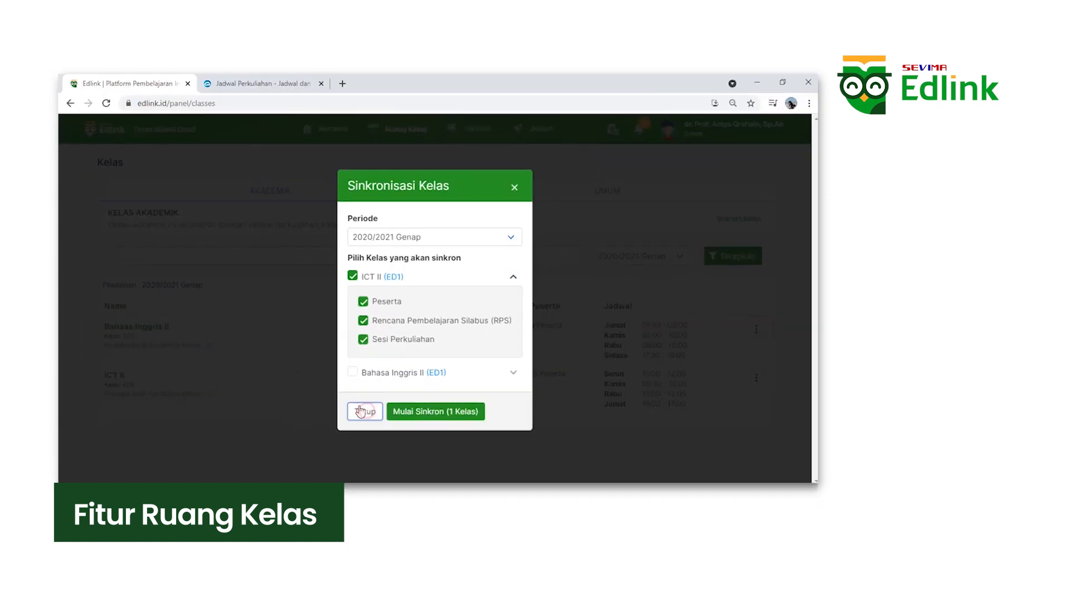
Step: Open the ICT II class and examine its assignments (Tugas) and quizzes (Quiz)
click(116, 377)
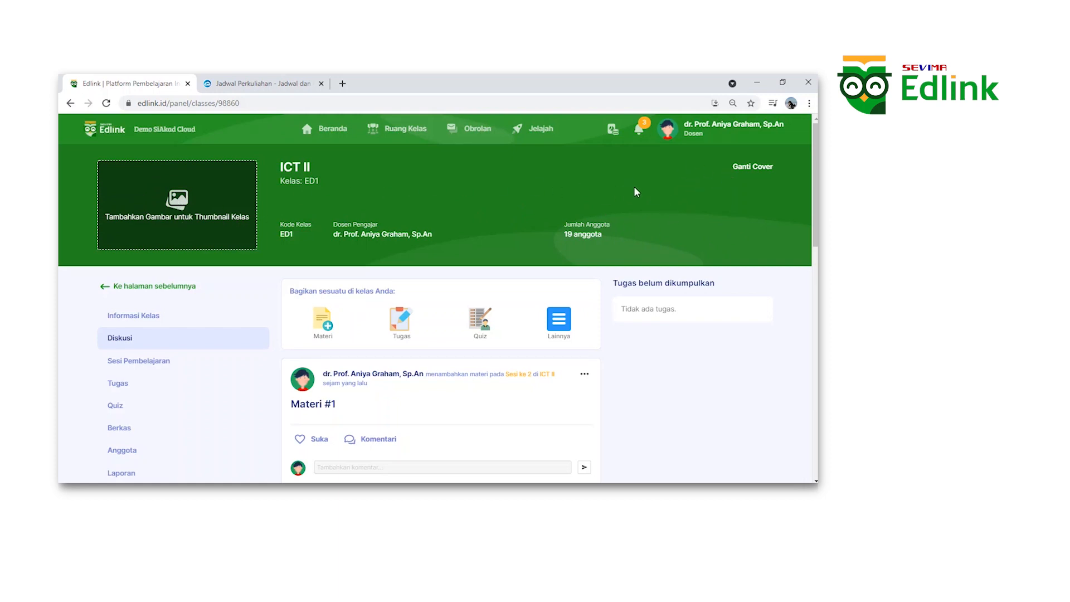
scroll(227, 269, down, 1)
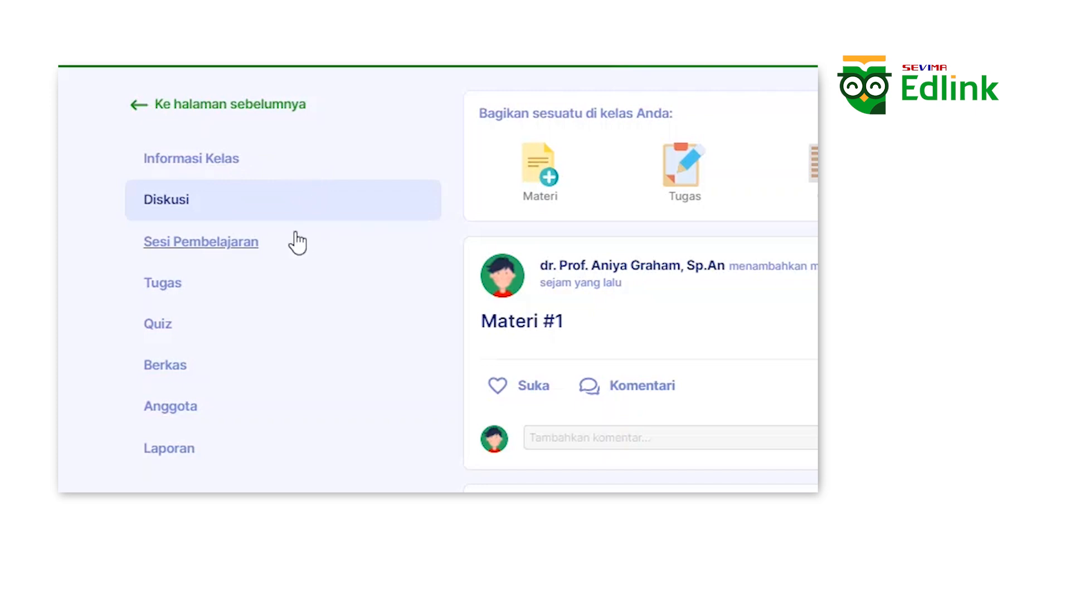
click(184, 285)
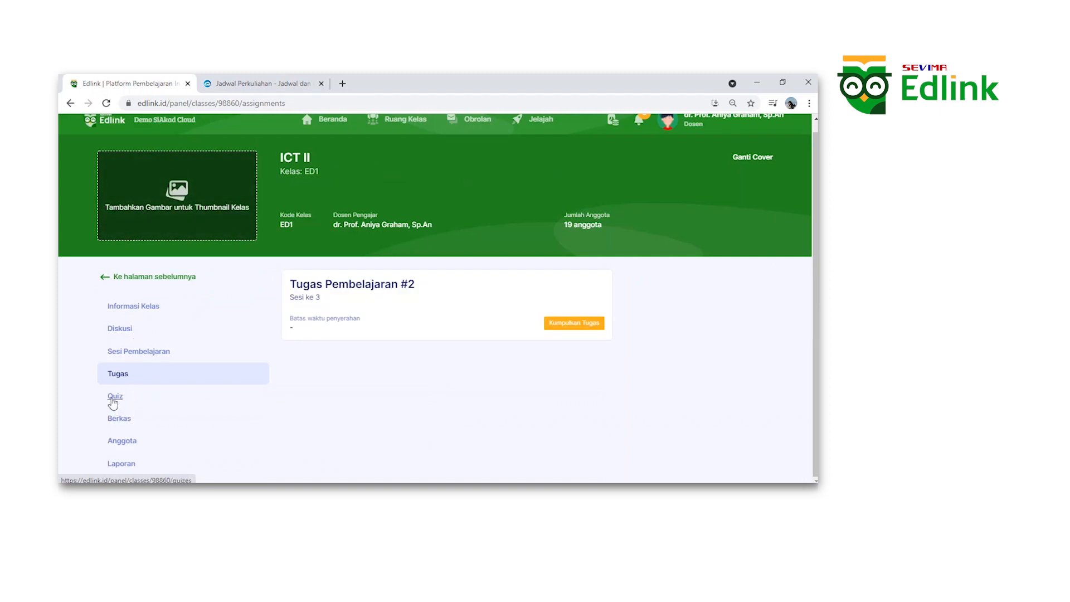
click(112, 399)
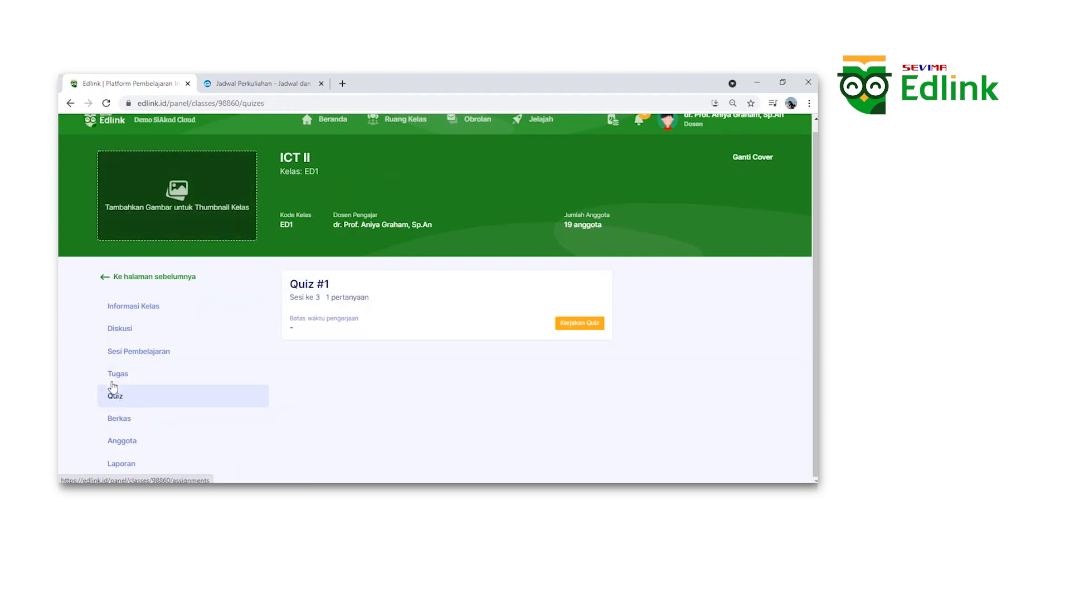
click(113, 375)
click(119, 397)
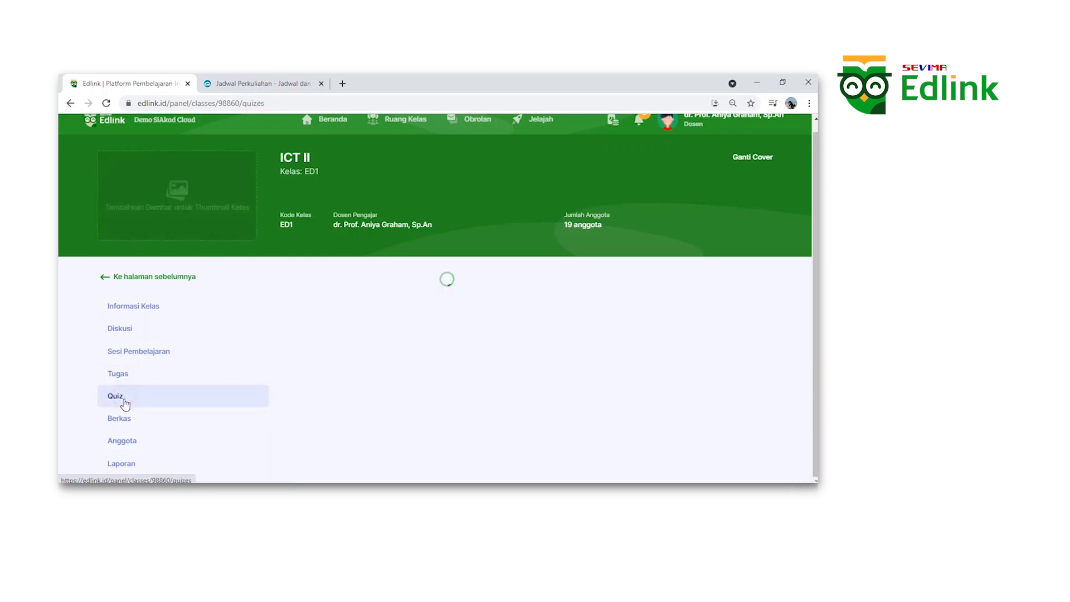
click(118, 375)
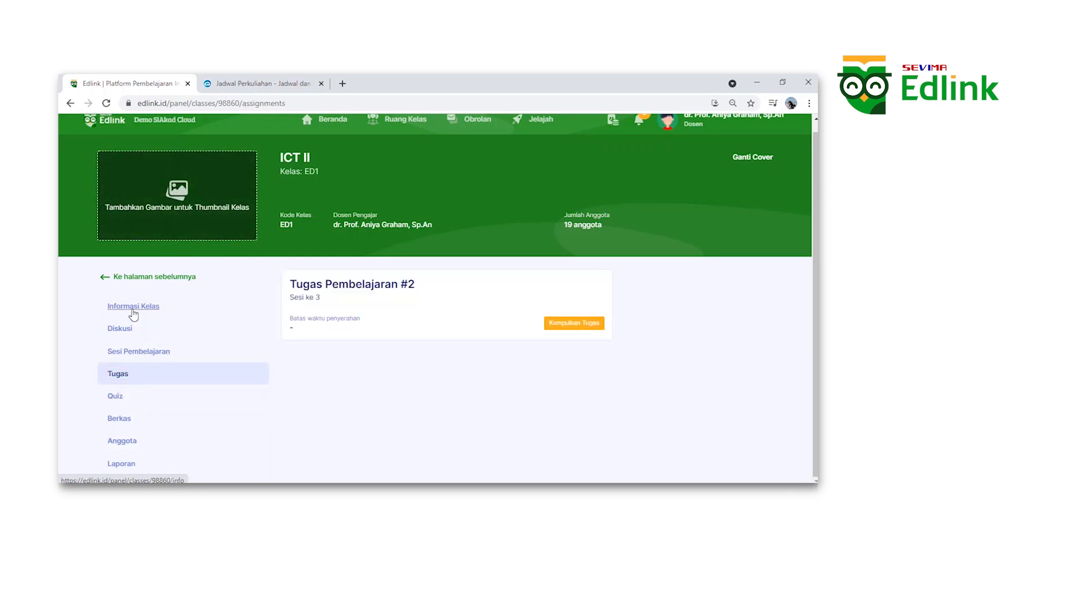
Step: Open the class's learning sessions (Sesi Pembelajaran) and examine the topics, dates, statuses and shared materials of the sessions
click(141, 352)
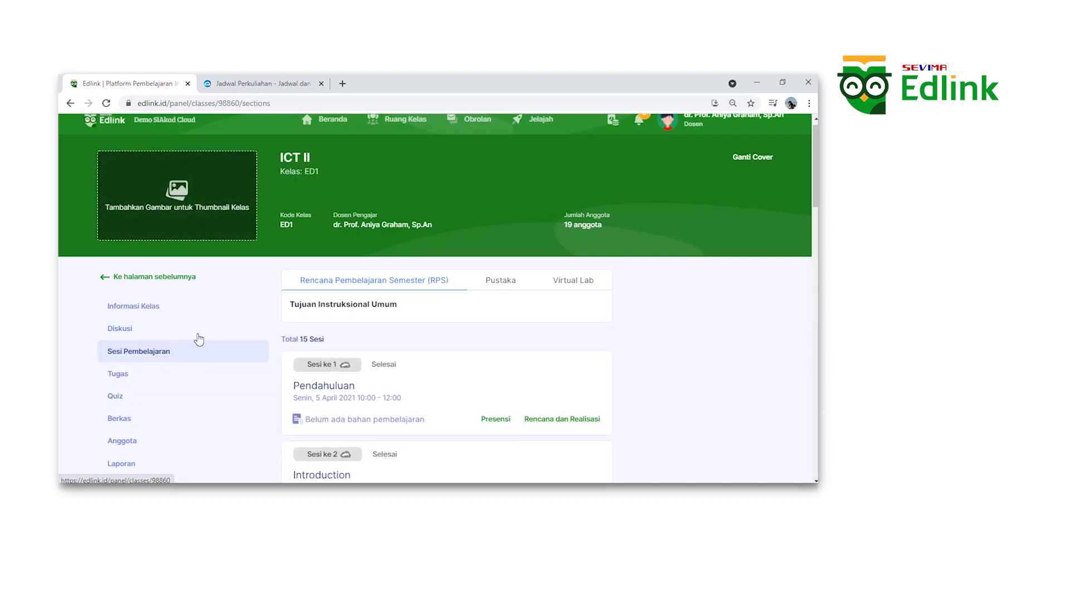
scroll(199, 335, down, 1)
scroll(197, 307, down, 1)
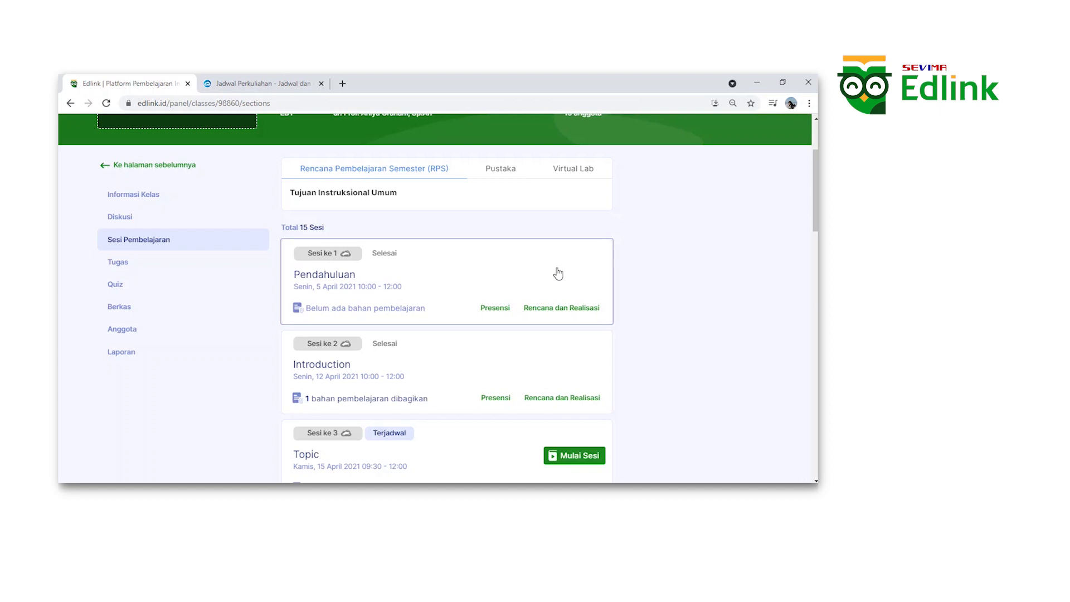
scroll(646, 323, down, 5)
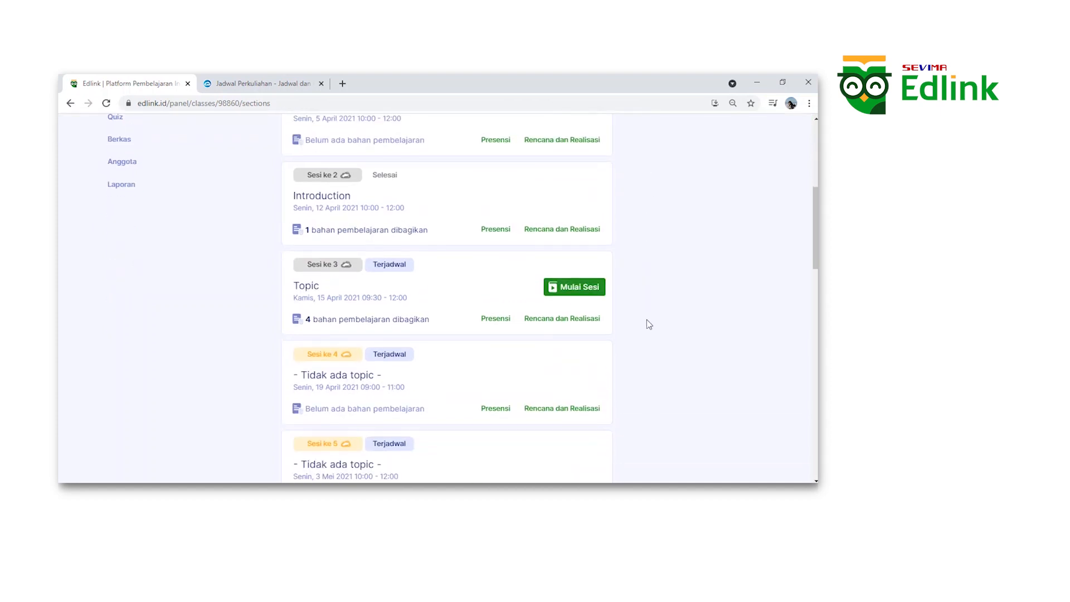
scroll(648, 321, up, 6)
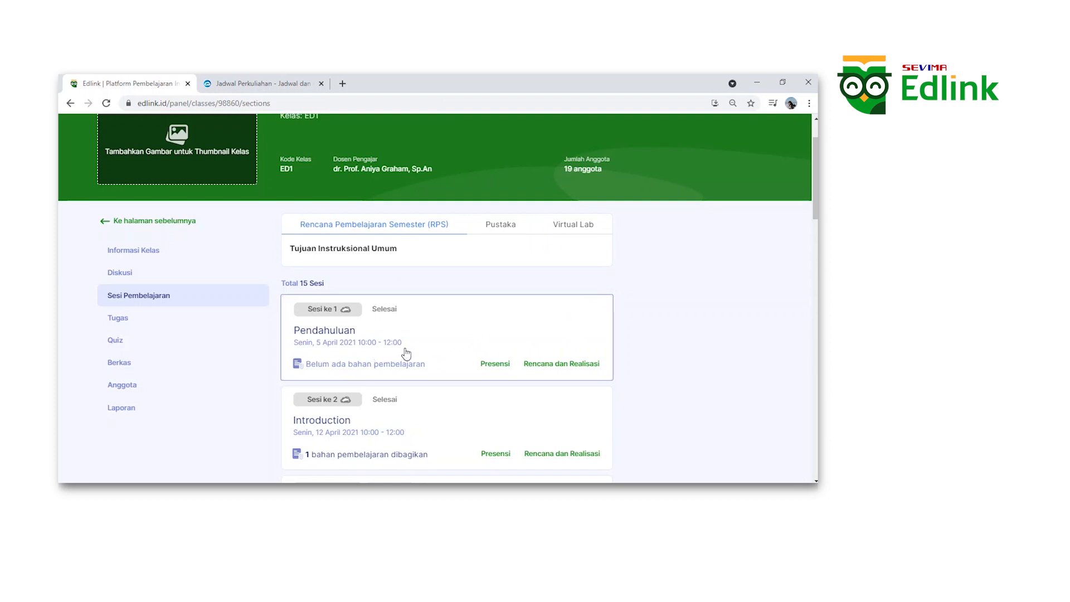
scroll(390, 362, down, 2)
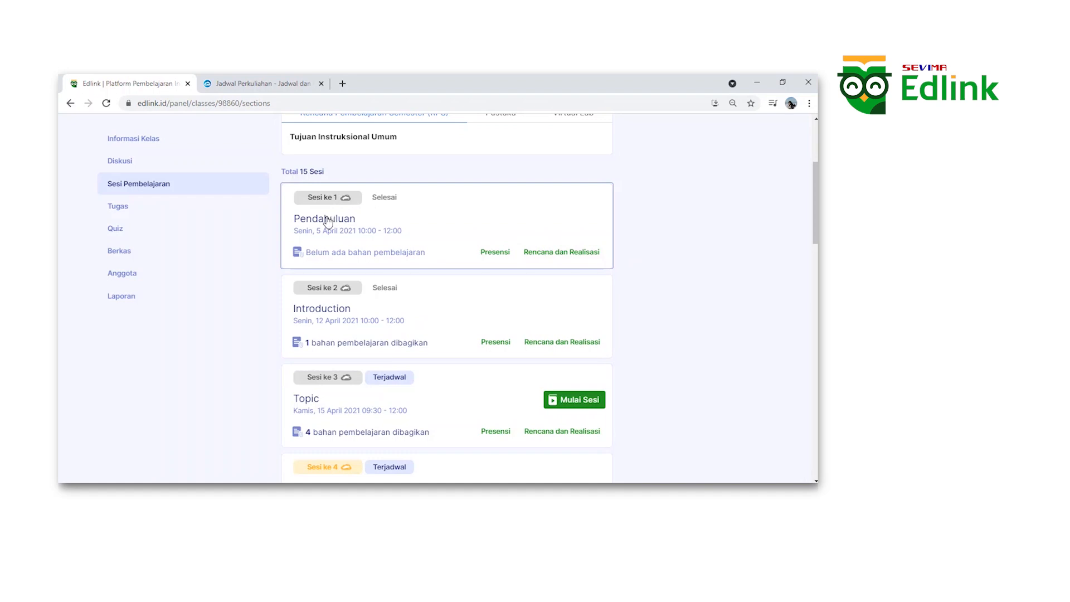
scroll(311, 221, down, 1)
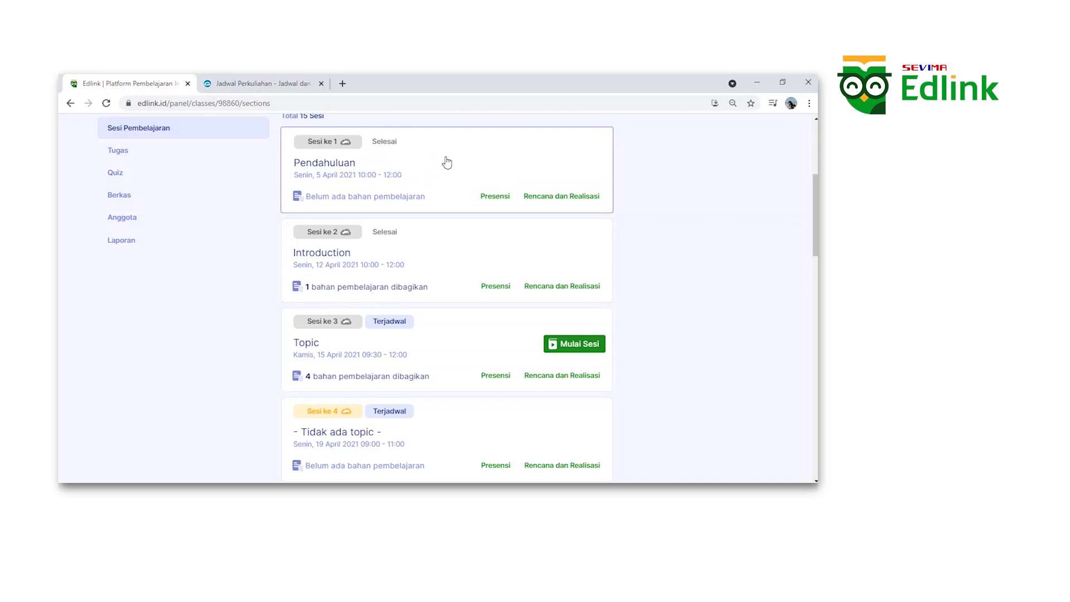
scroll(440, 167, down, 1)
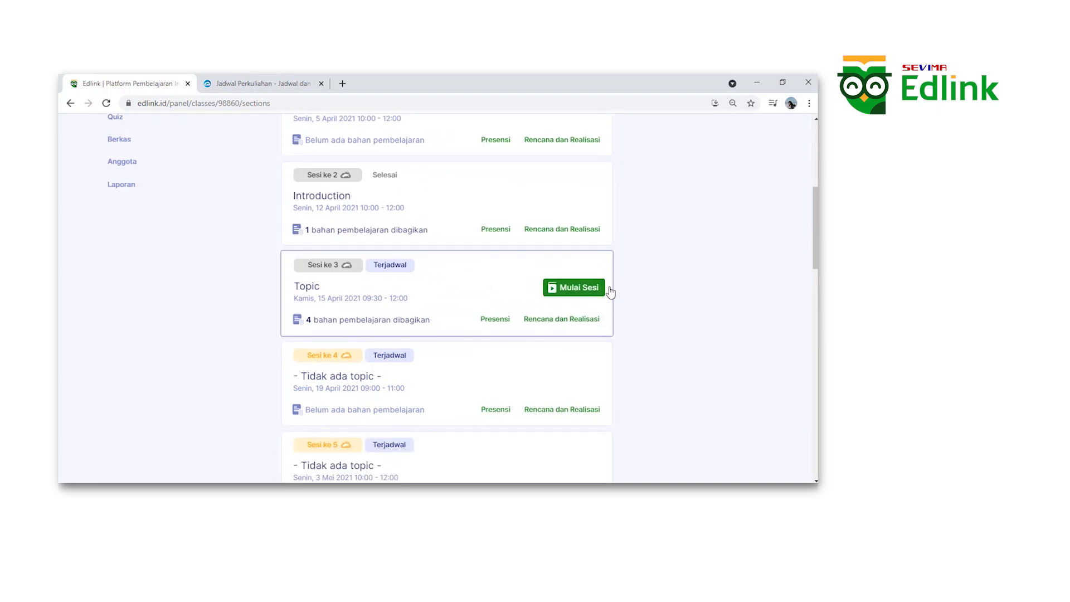
scroll(418, 279, down, 2)
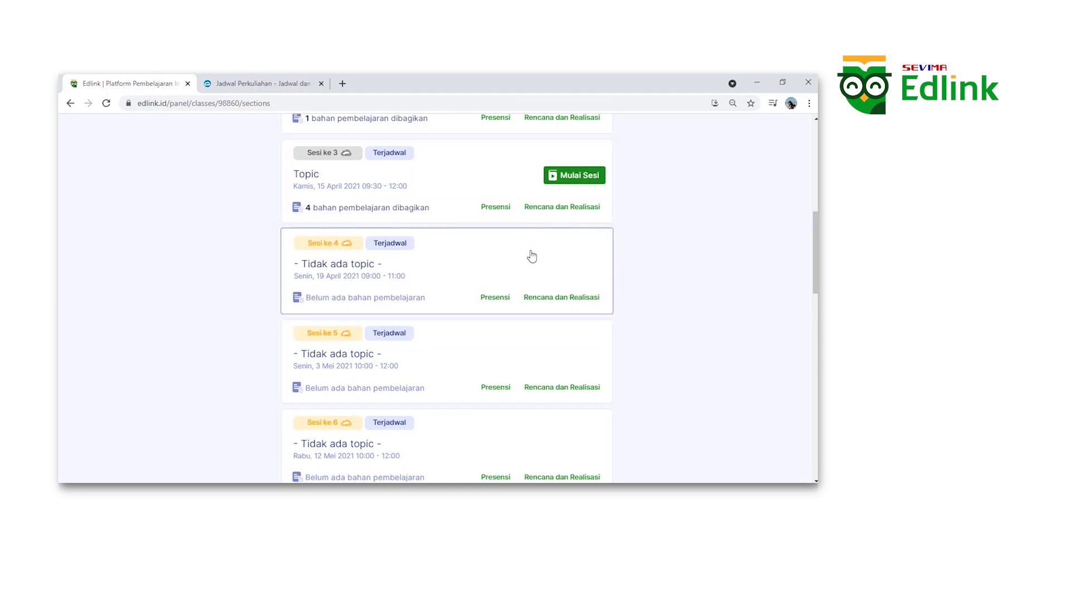
Step: Start session 3 of the ICT II class and confirm the start of the lecture
scroll(696, 251, up, 1)
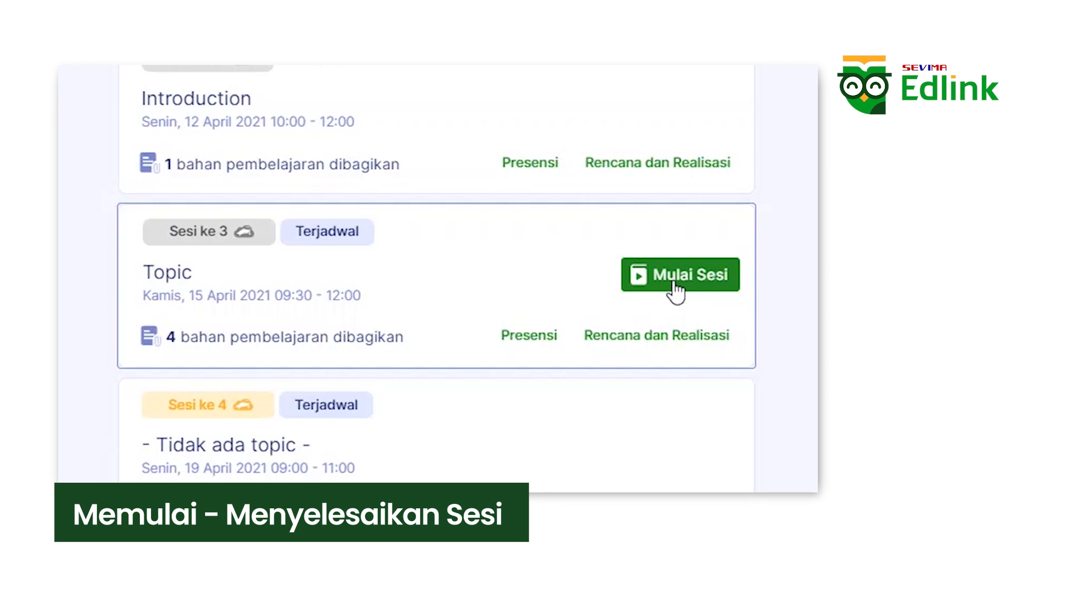
click(674, 283)
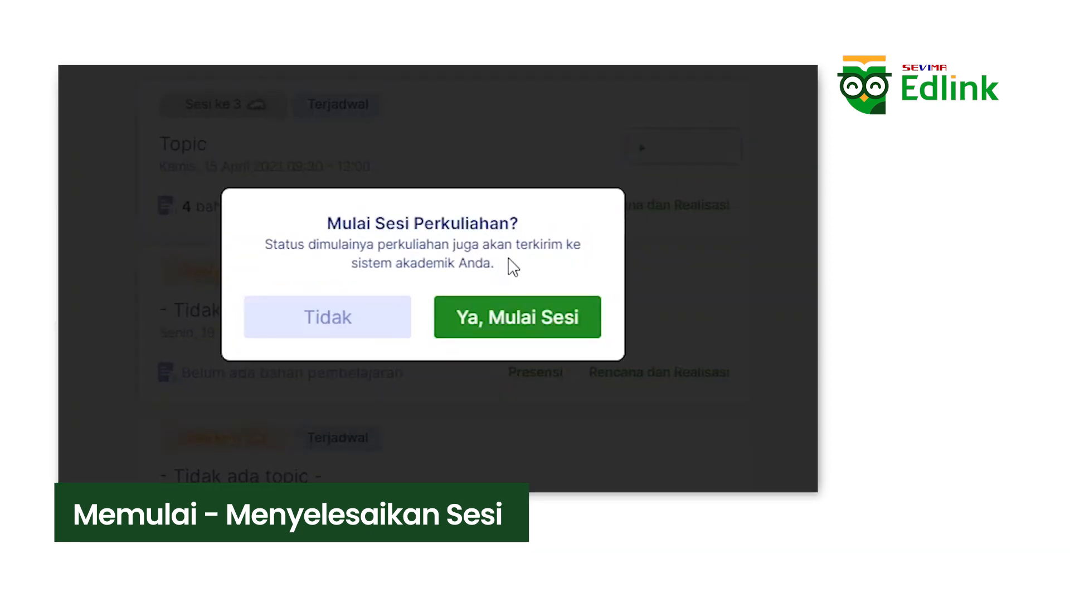
click(535, 328)
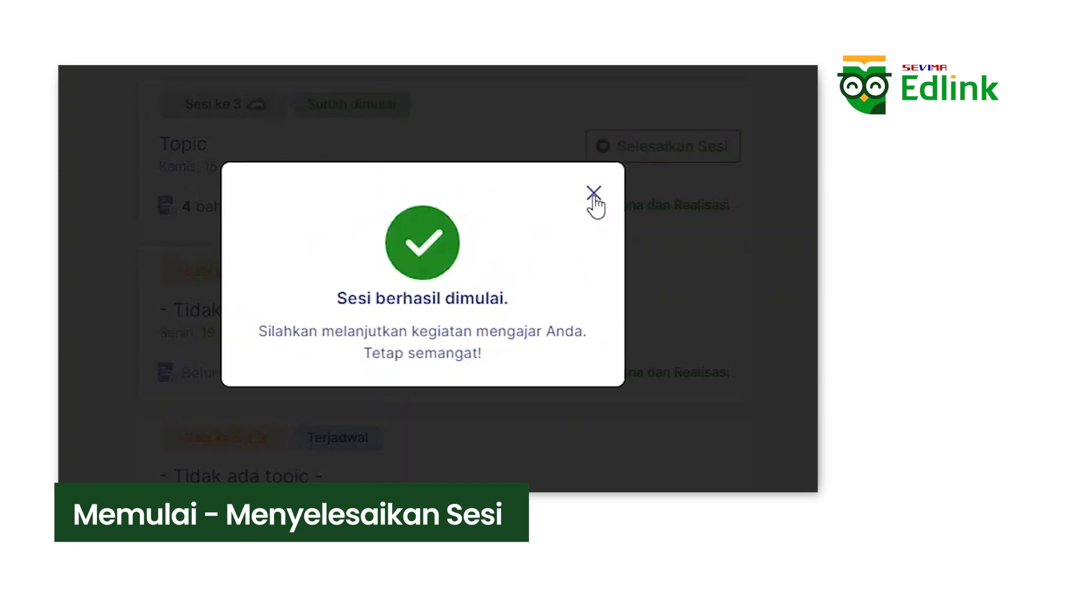
click(594, 194)
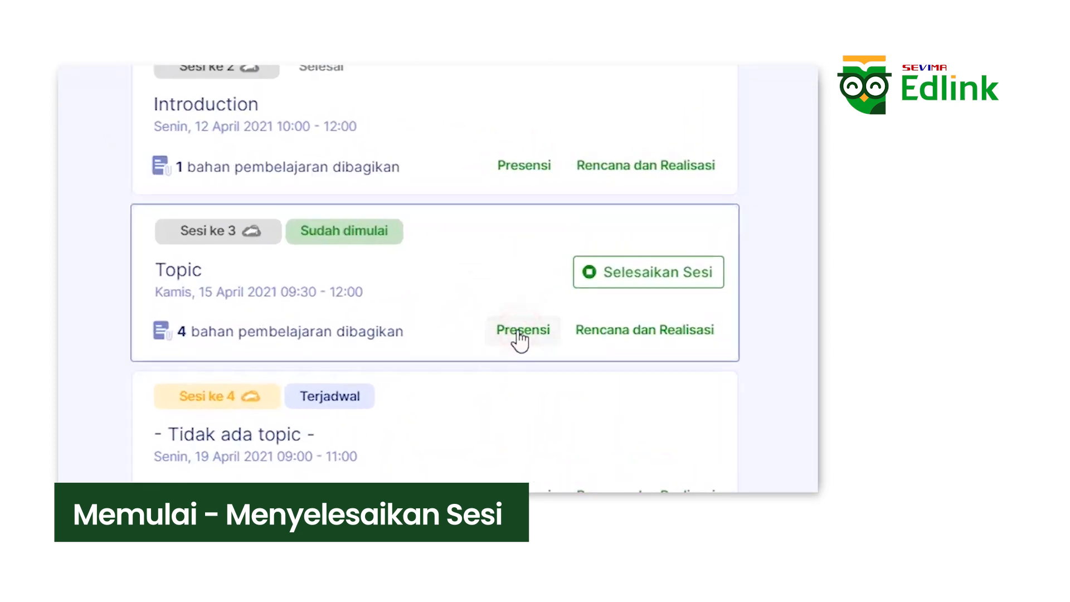
Step: Open the attendance list (Presensi) of session 3
click(519, 333)
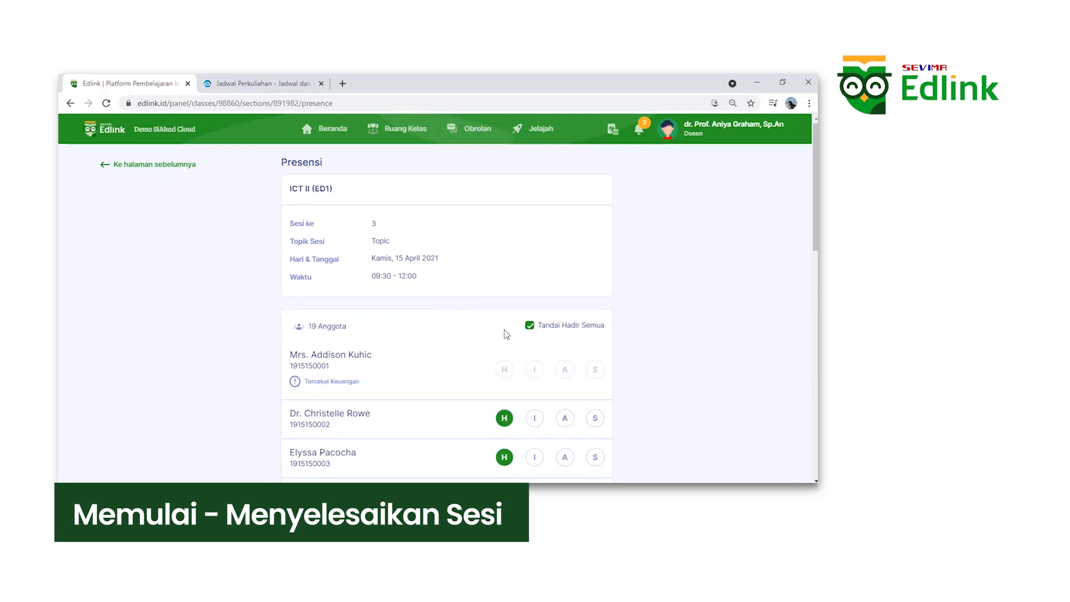
scroll(507, 334, down, 2)
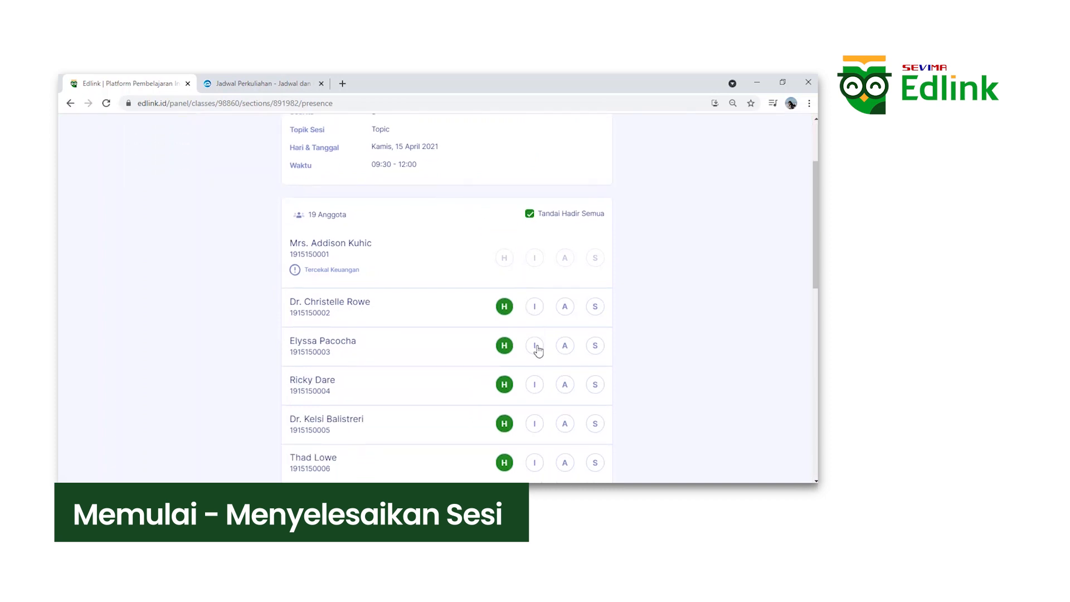
Step: Try the I, A and S attendance statuses on the second student, then mark all members present with Tandai Hadir Semua
click(534, 308)
click(565, 308)
click(595, 308)
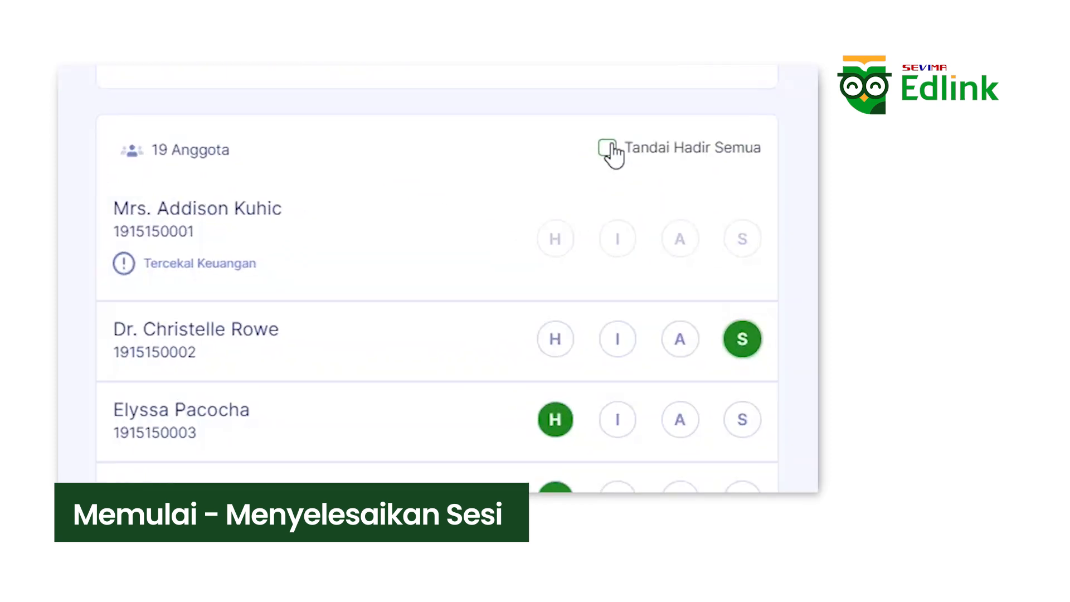
click(611, 148)
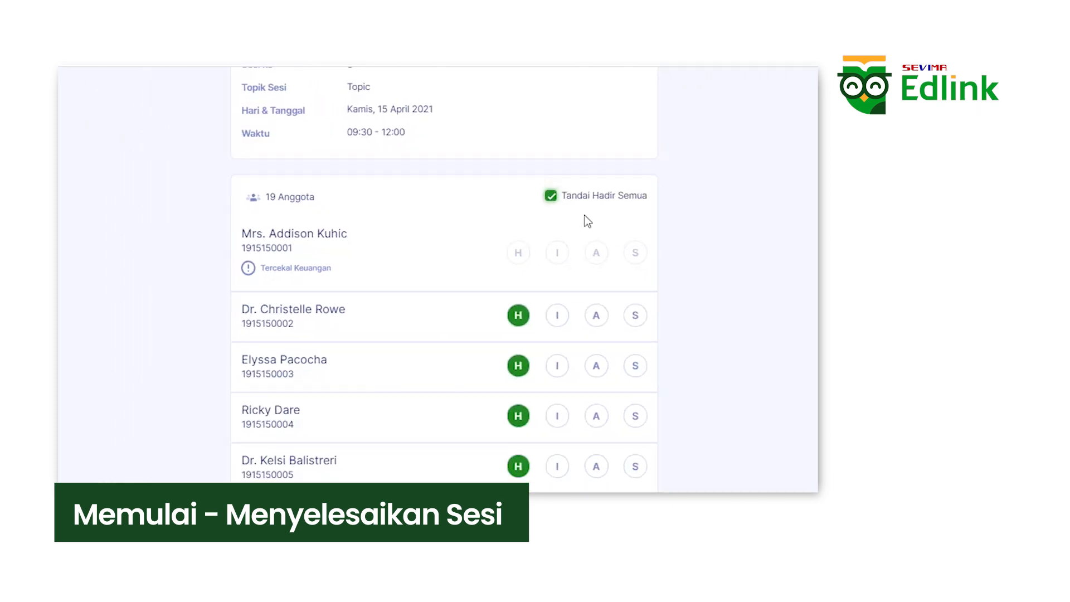
Step: Set the fifth student's attendance to I, the sixth, seventh and last students' to S, and save the attendance
scroll(567, 266, down, 3)
click(533, 257)
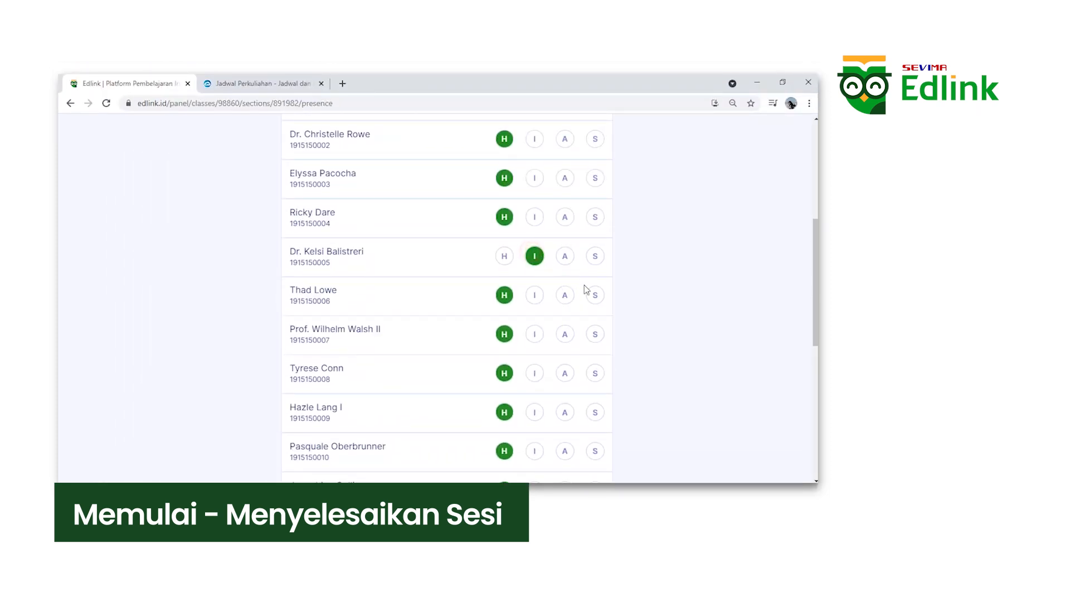
click(595, 297)
click(594, 334)
scroll(418, 385, down, 7)
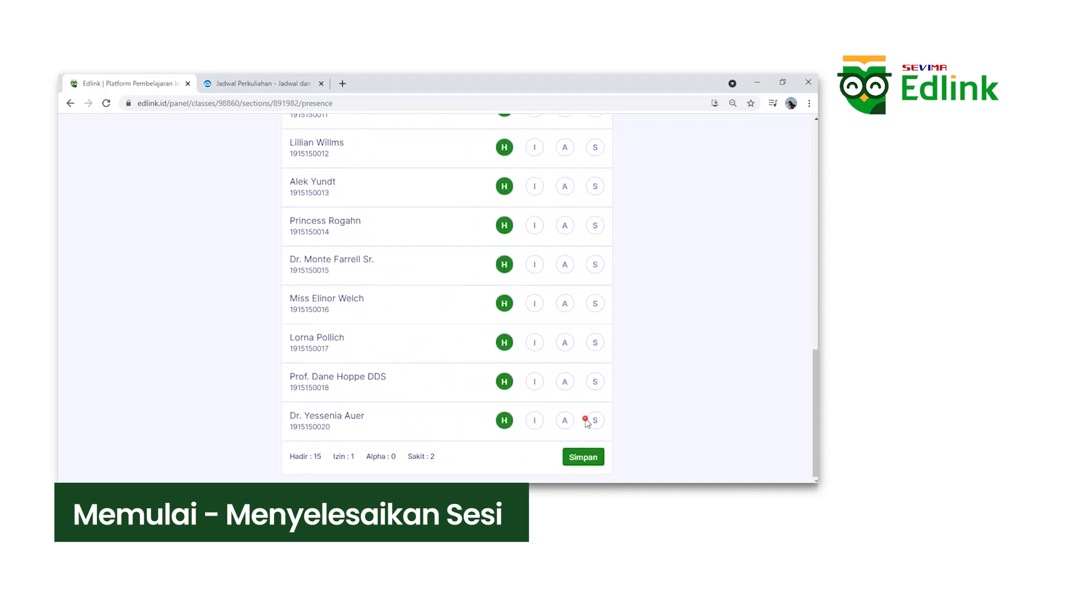
click(587, 420)
click(591, 462)
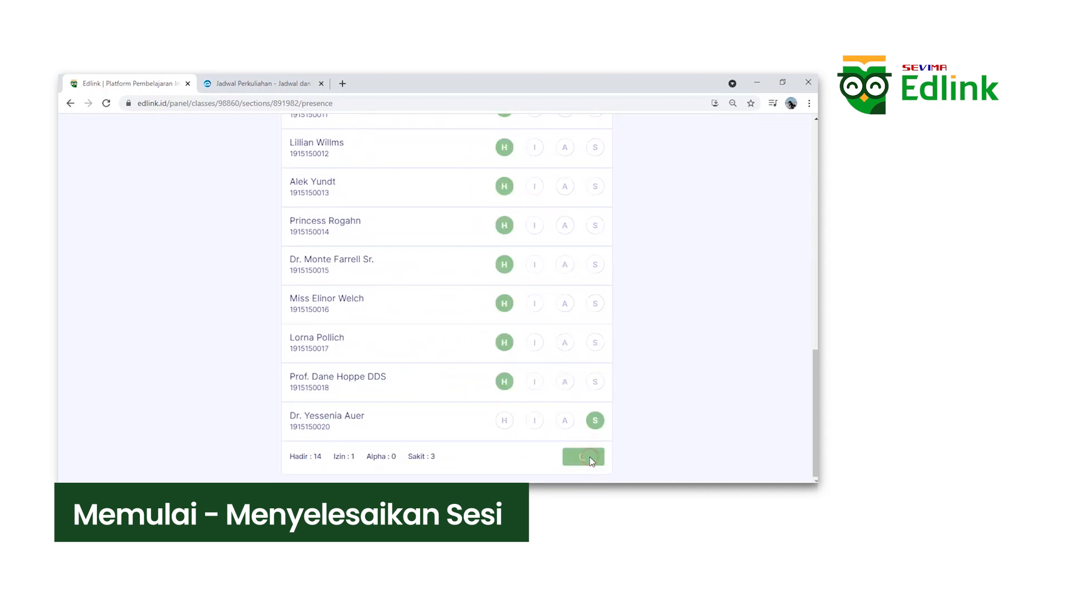
Step: Return to the list of learning sessions and try to open the attendance of session 4
scroll(419, 305, up, 8)
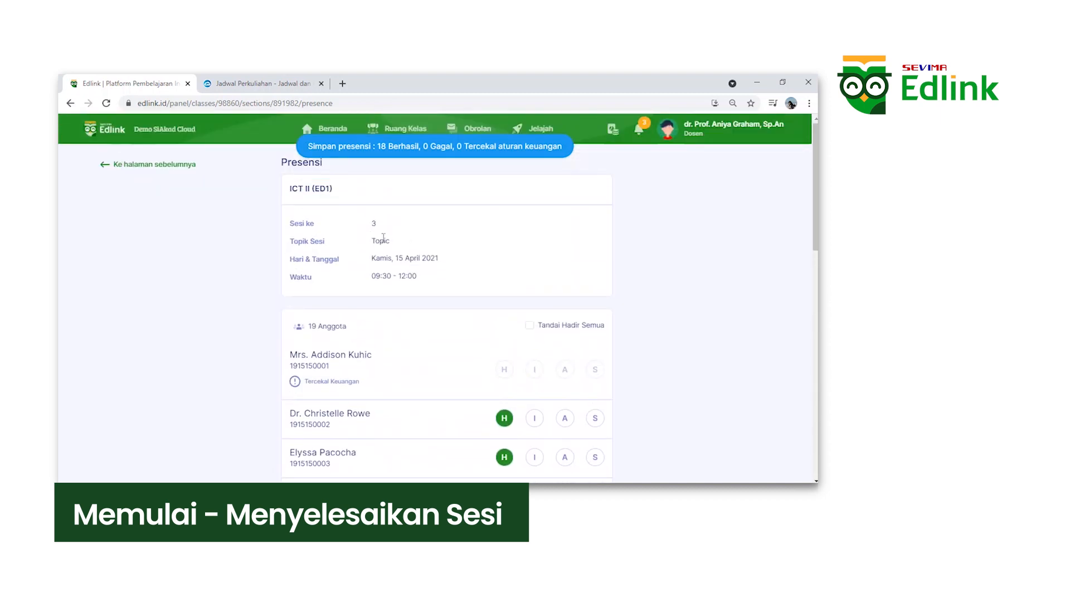
click(126, 166)
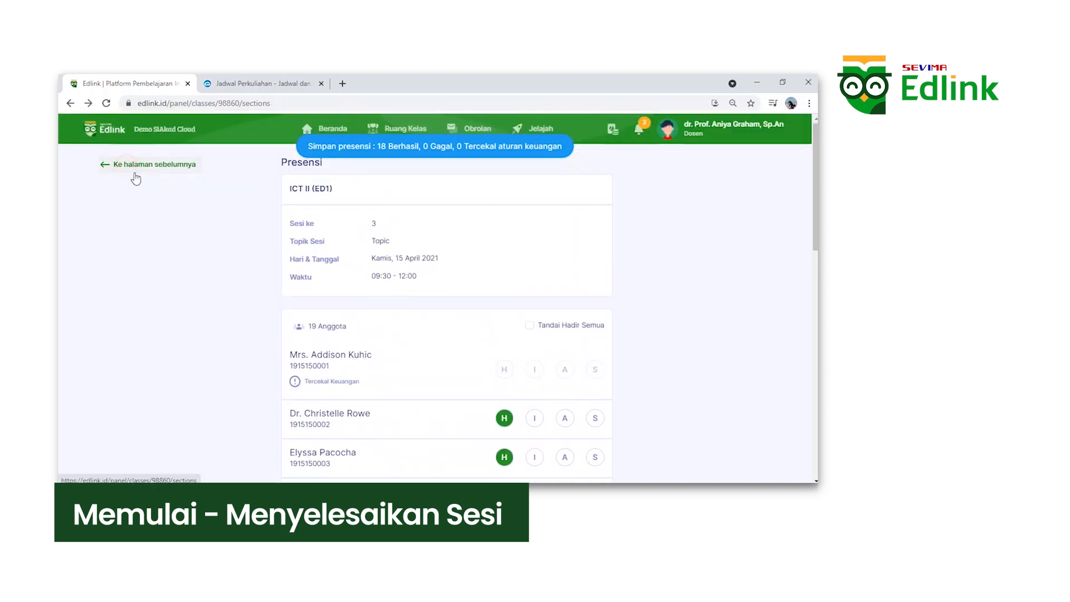
scroll(424, 312, down, 4)
scroll(439, 315, down, 2)
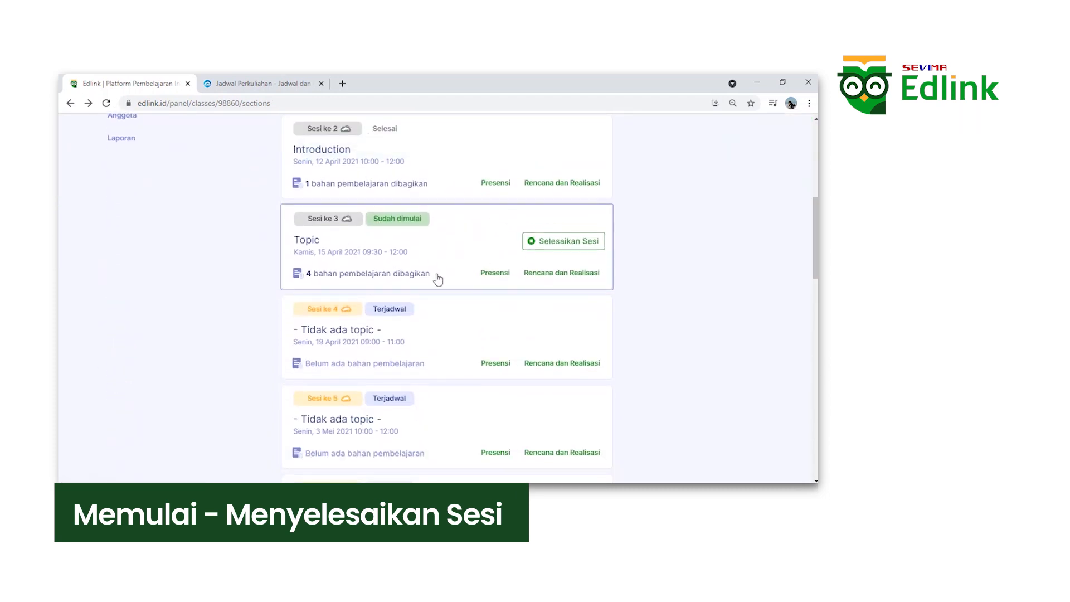
click(500, 363)
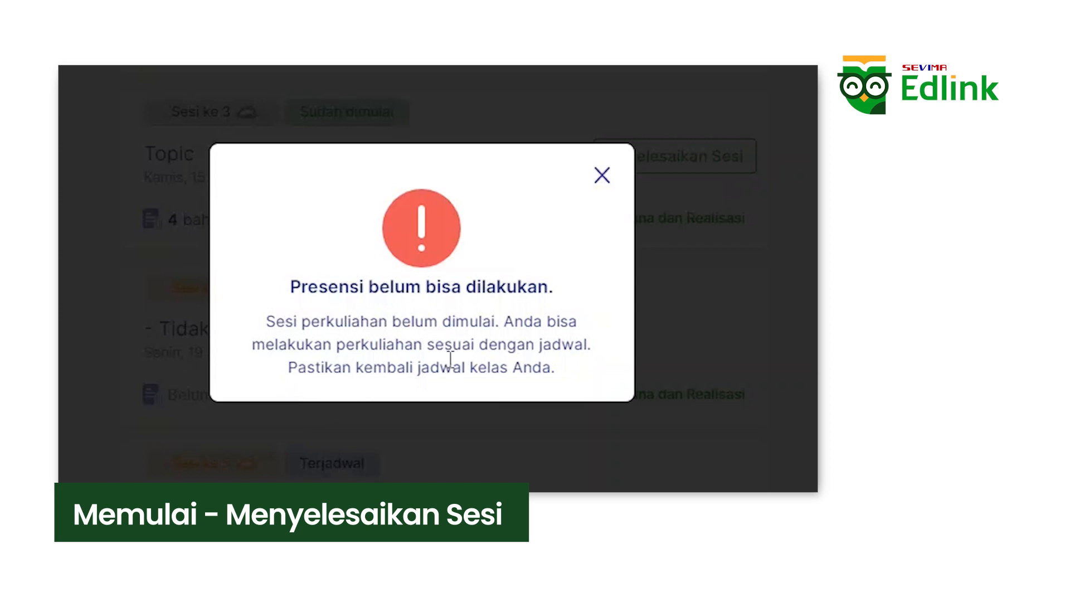
Step: Dismiss the attendance warning, view the learning materials of session 3 and return to the session list
click(594, 180)
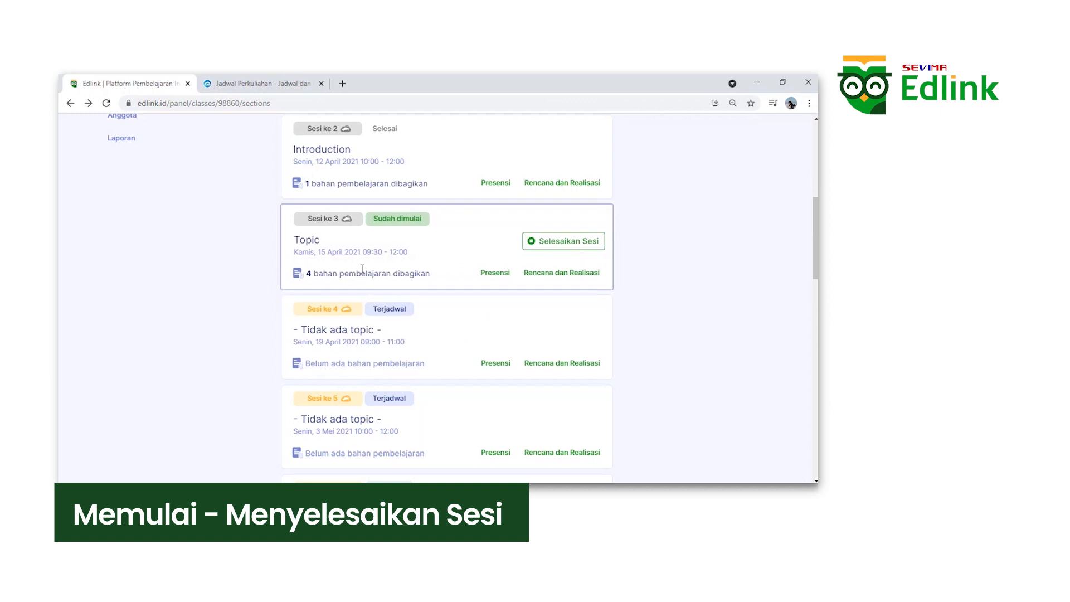
click(353, 255)
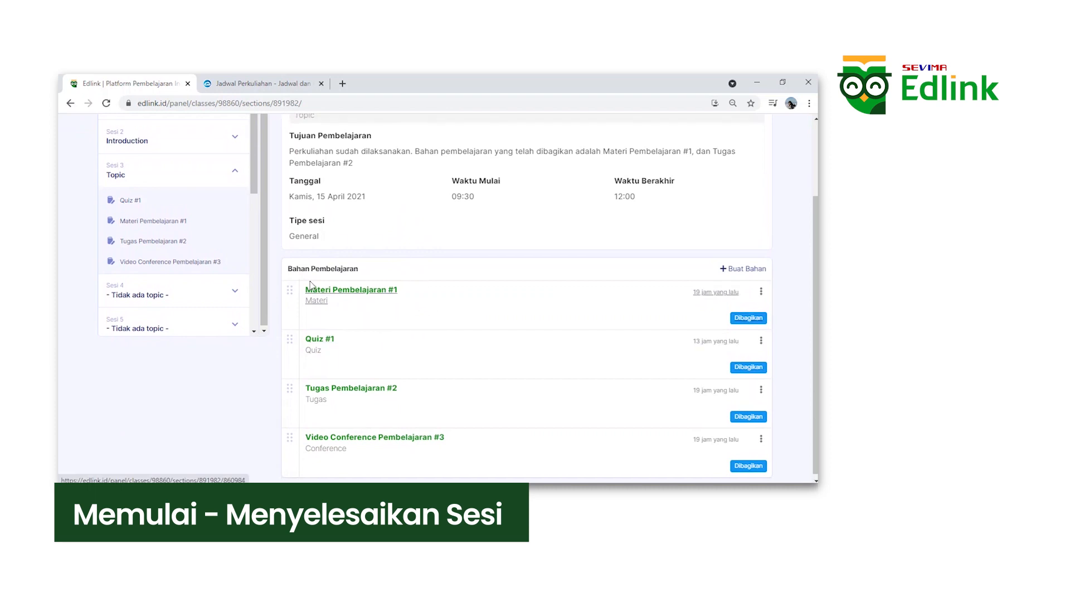
scroll(205, 202, up, 2)
click(152, 166)
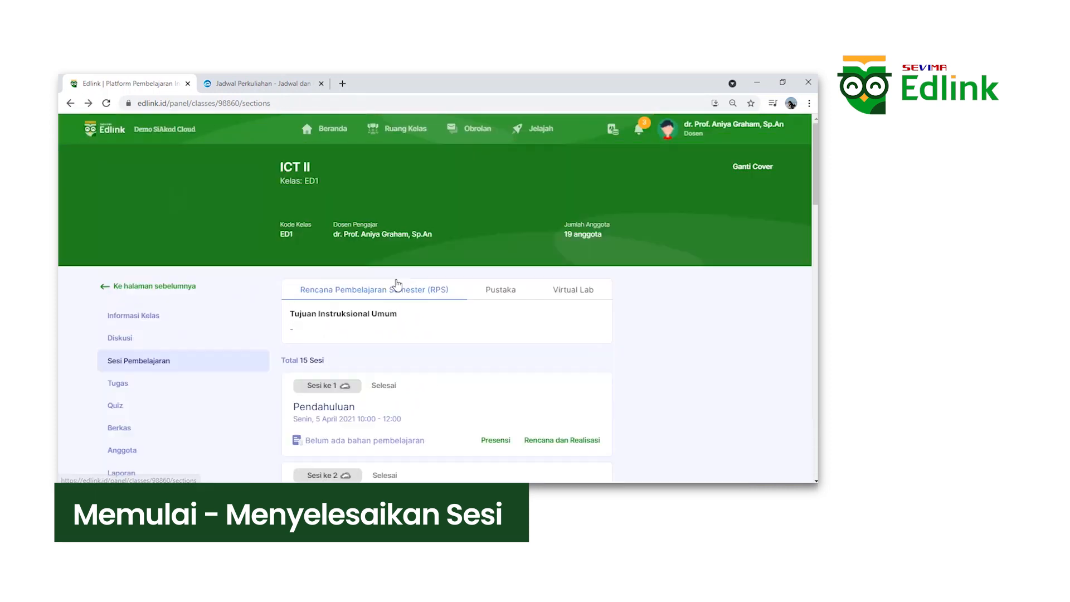
Step: Open session 4 and add a new learning material of type Materi
scroll(440, 335, down, 1)
scroll(434, 323, down, 8)
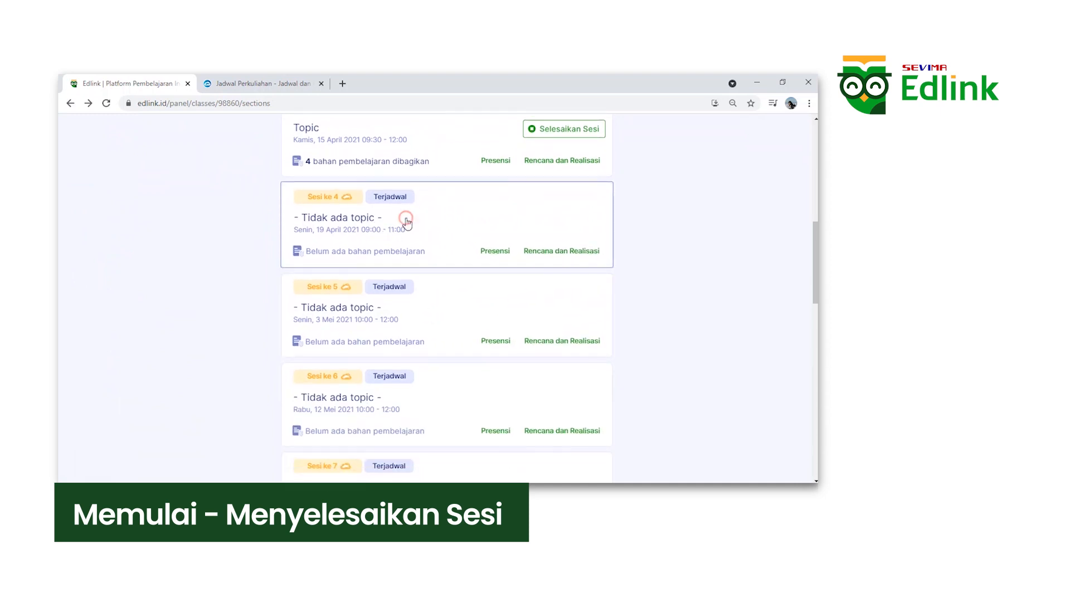
click(405, 220)
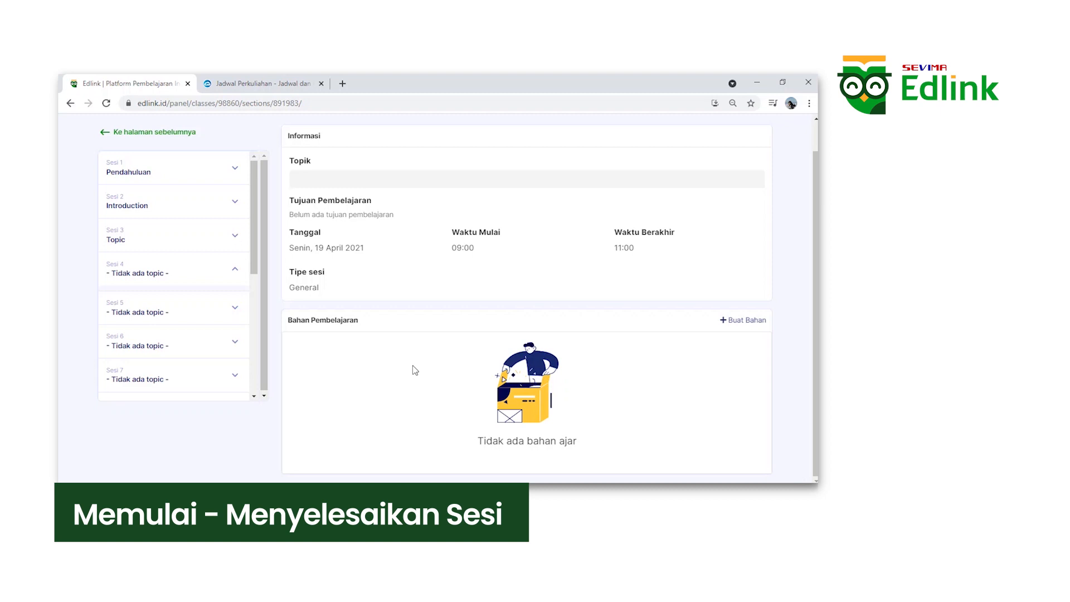
click(743, 320)
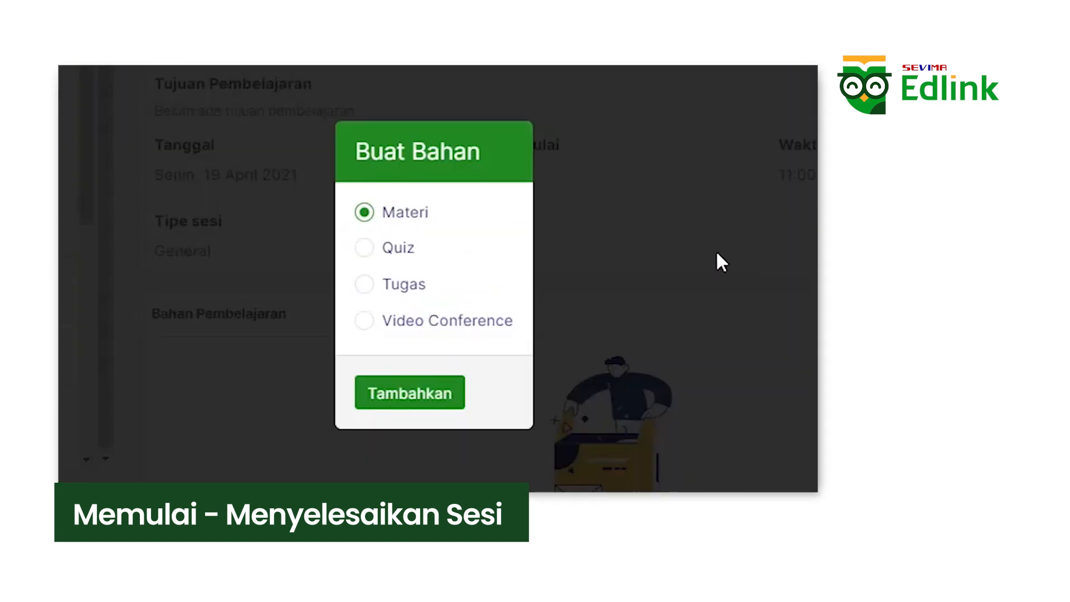
click(420, 390)
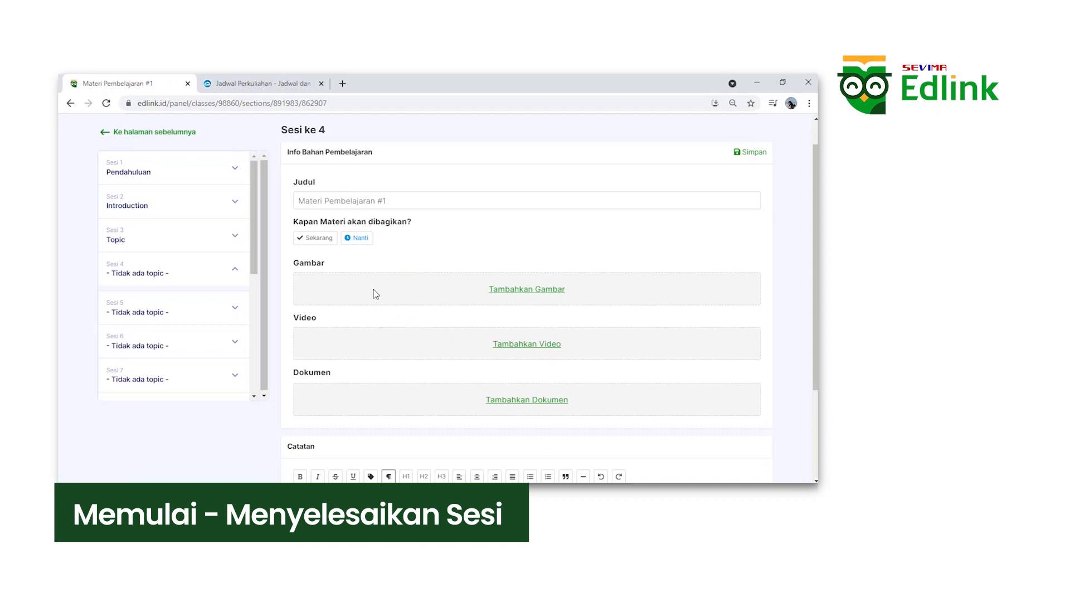
Step: Schedule the material's sharing as Nanti at 4/15/2021 11:16 and save the material
click(362, 236)
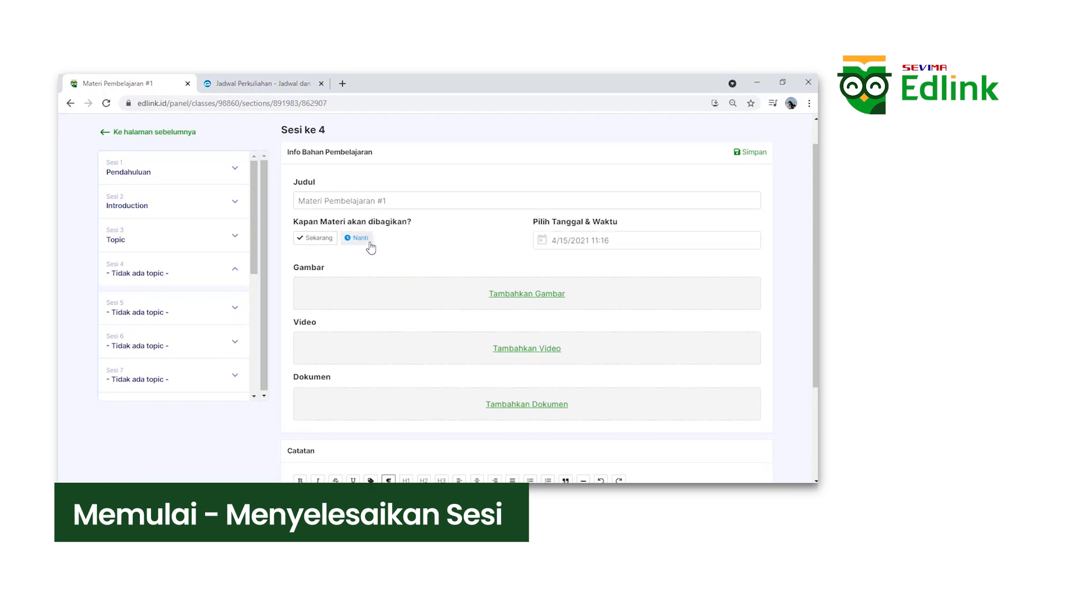
click(586, 240)
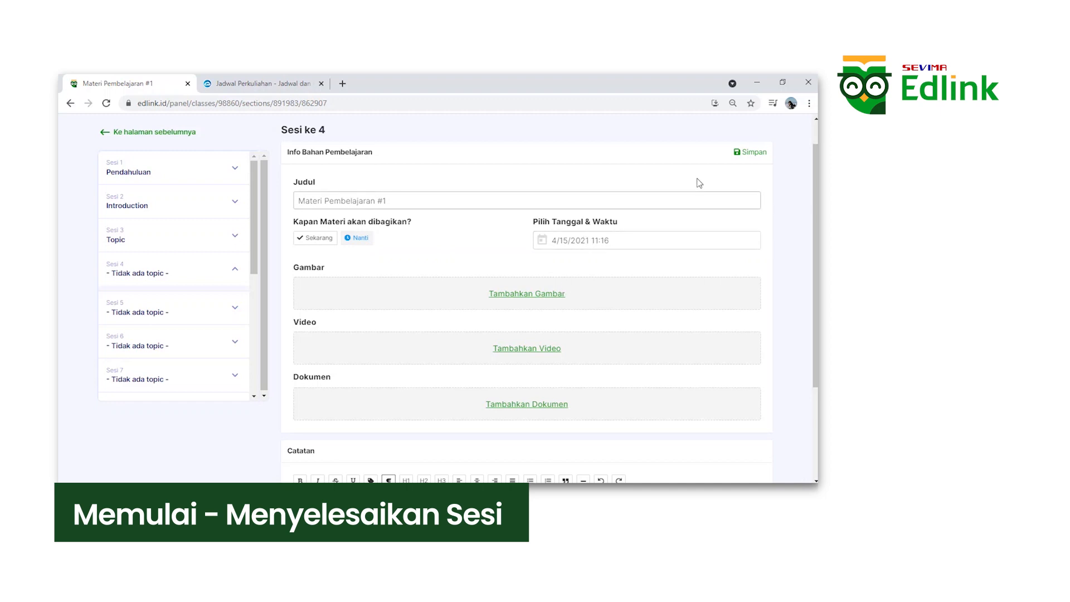
click(748, 152)
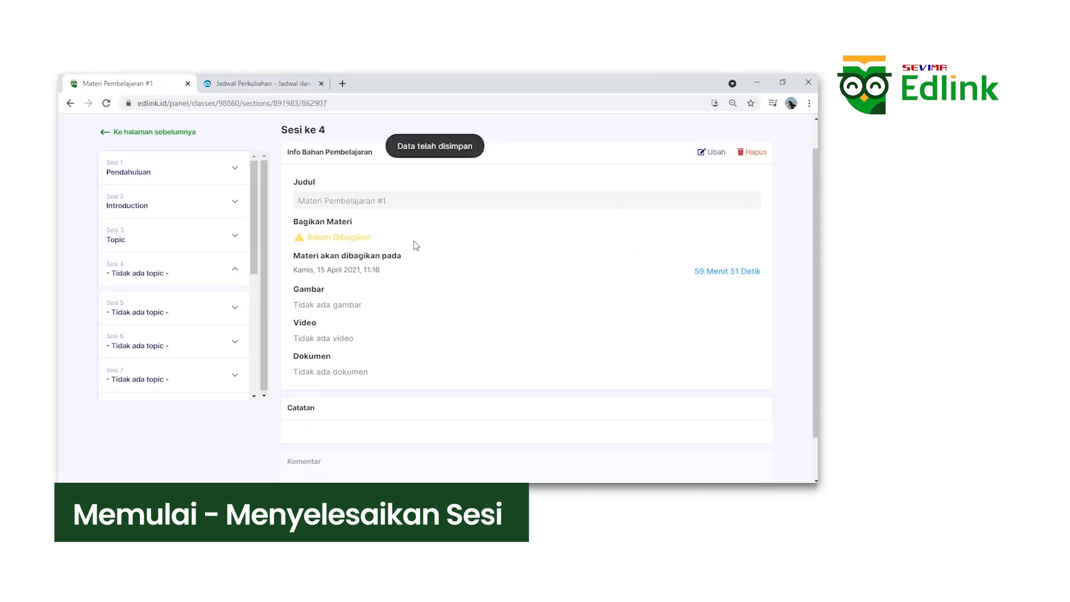
Step: Return to the list of learning sessions and end session 3 with Selesaikan Sesi, continuing to its Rencana dan Realisasi form
click(147, 132)
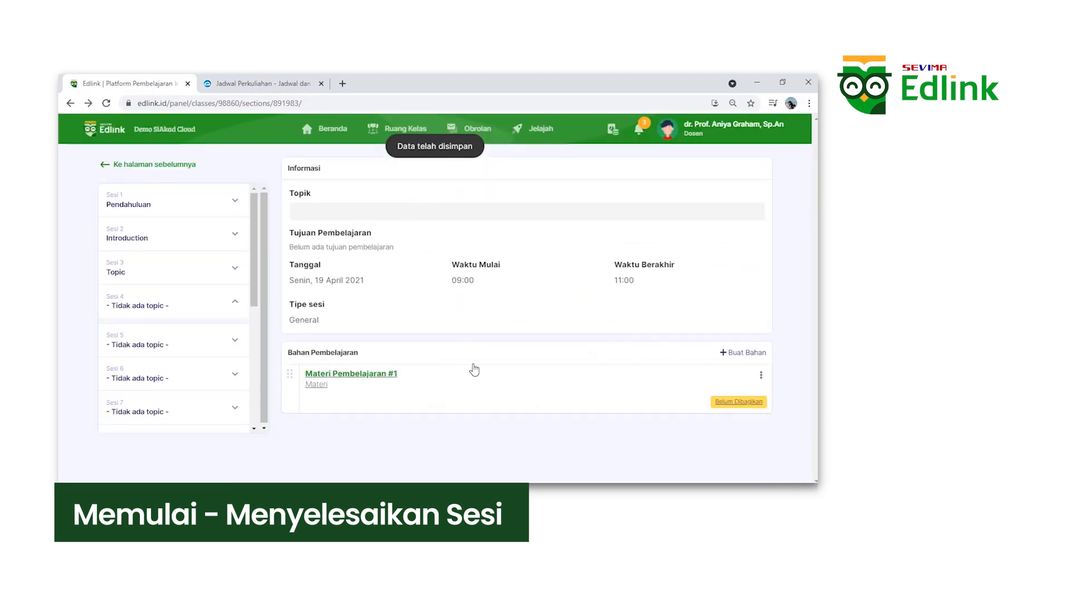
click(159, 164)
scroll(502, 368, down, 5)
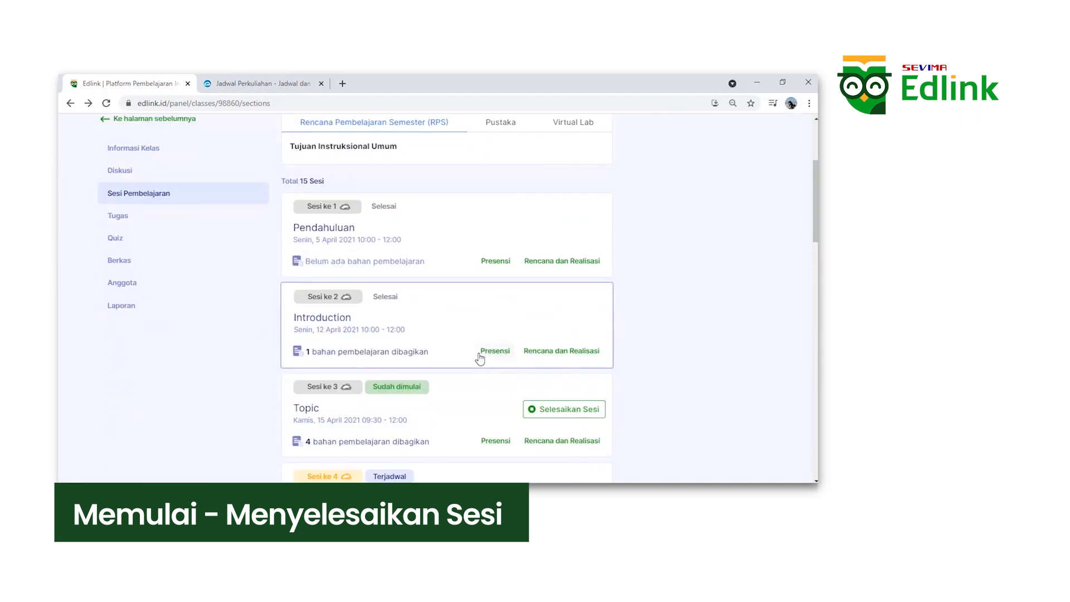
scroll(322, 337, down, 1)
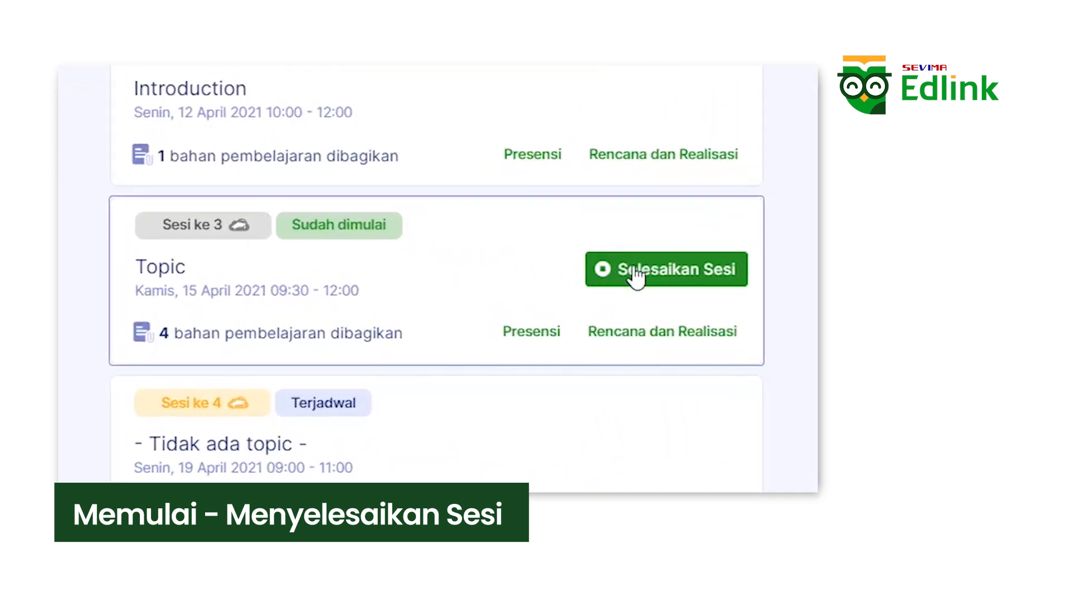
click(637, 270)
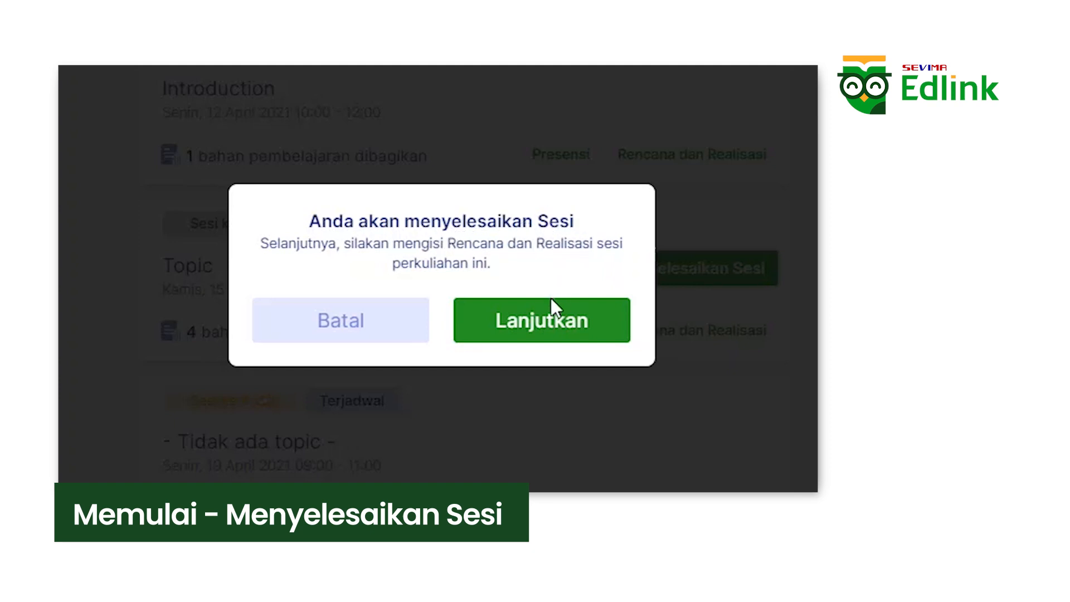
click(540, 333)
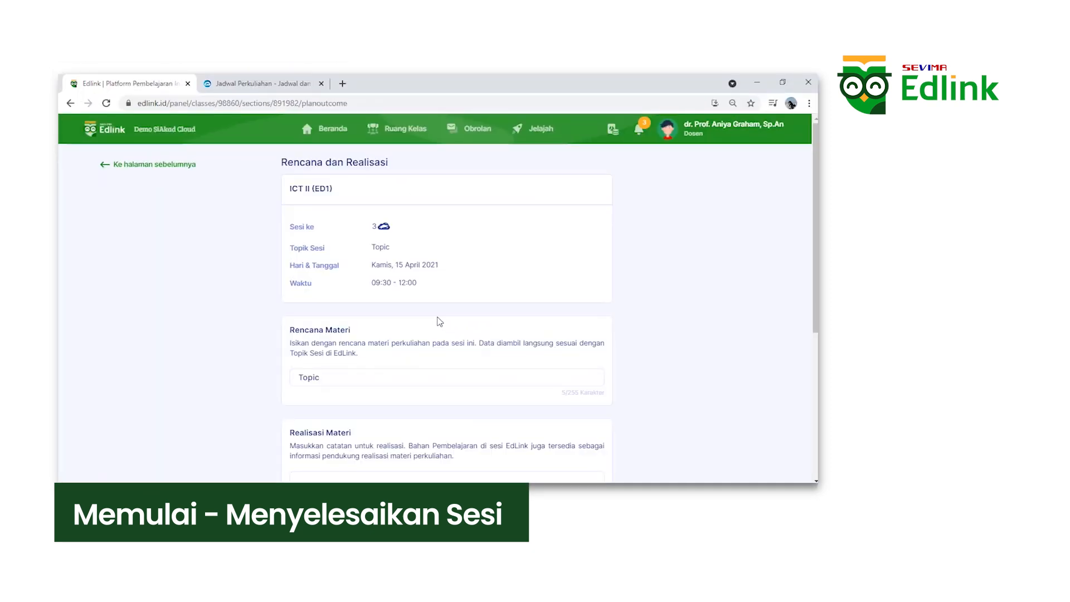
Step: Replace the Rencana Materi text of session 3 with "Tugas"
scroll(363, 239, down, 3)
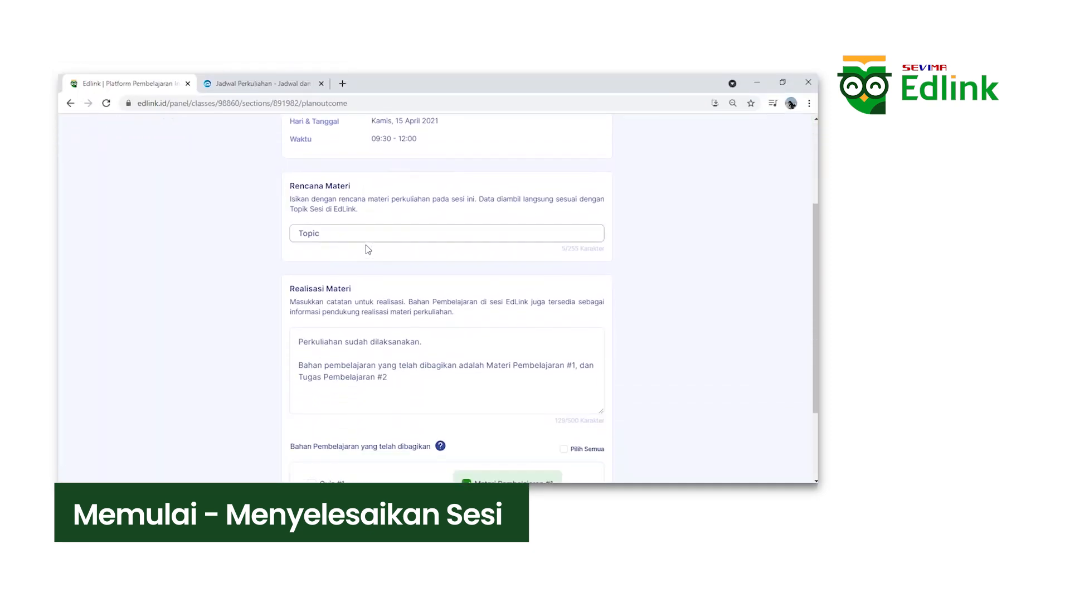
scroll(333, 195, up, 2)
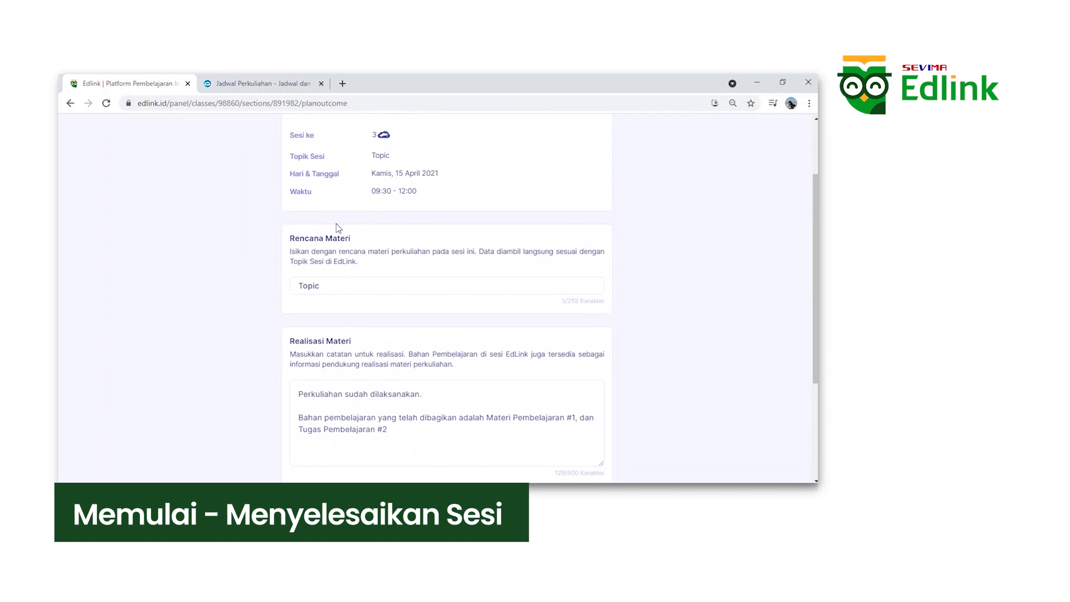
click(341, 317)
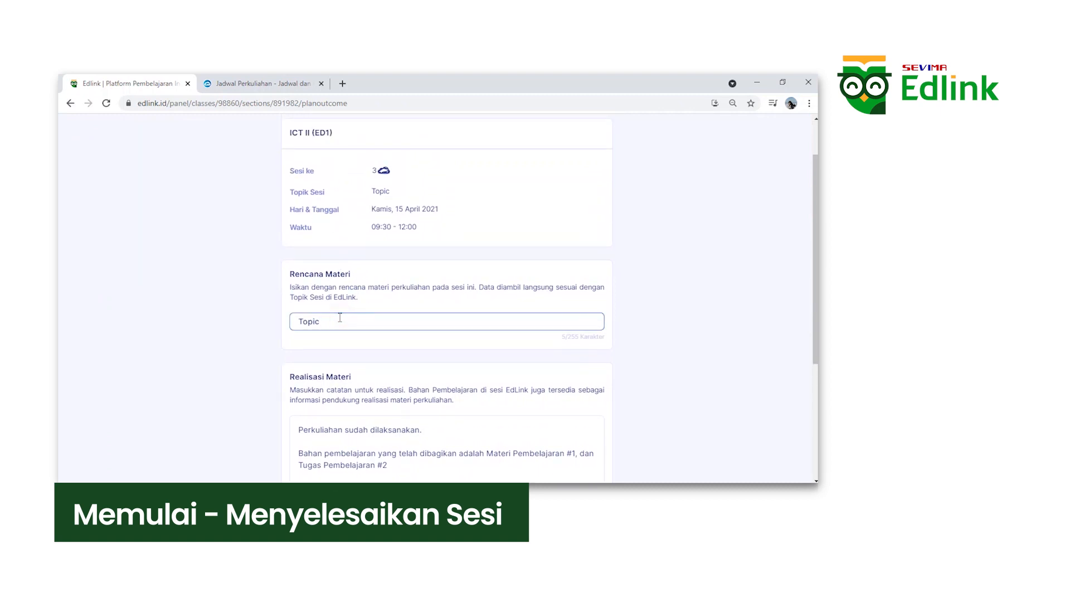
key(BackSpace)
key(BackSpace)
key(BackSpace)
key(BackSpace)
key(BackSpace)
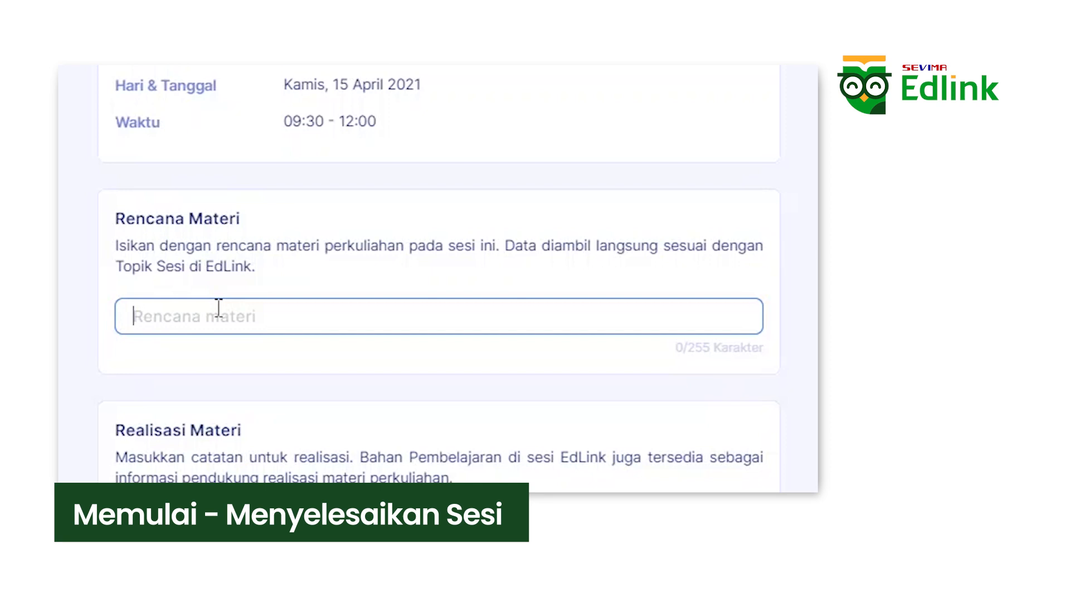
text(I)
key(BackSpace)
text(Tugas)
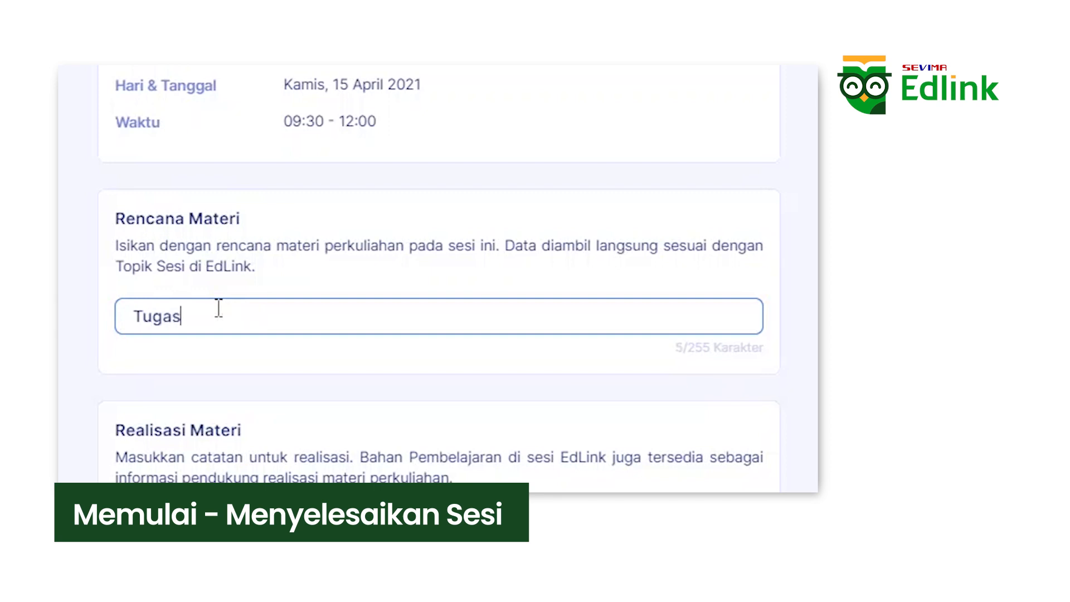
Step: Include Quiz #1 and Video Conference Pembelajaran #3 among the shared learning materials under Realisasi Materi
scroll(219, 307, down, 4)
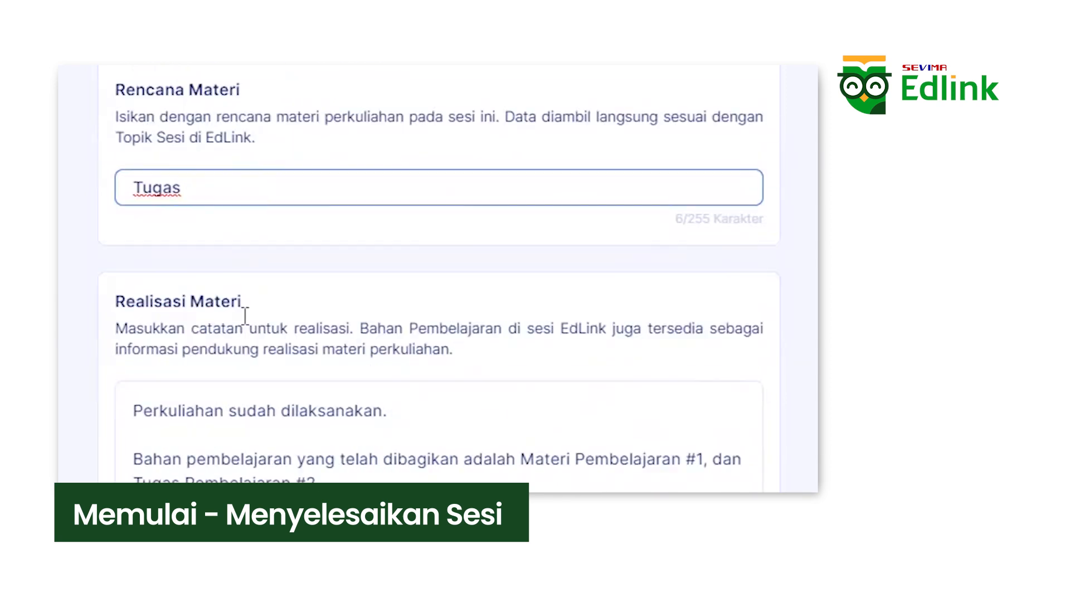
scroll(267, 221, down, 2)
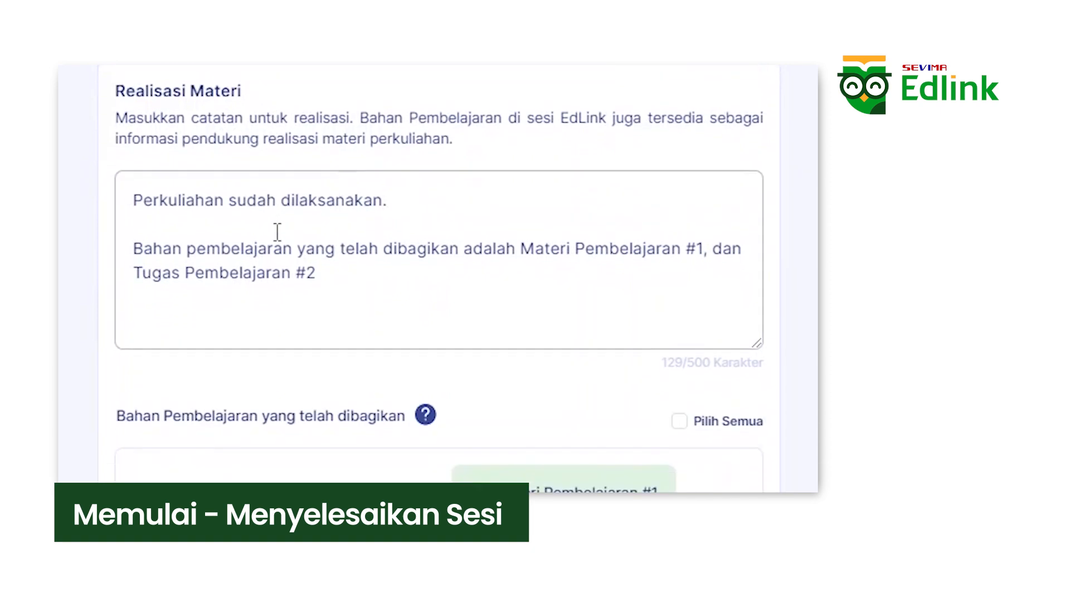
scroll(329, 441, down, 3)
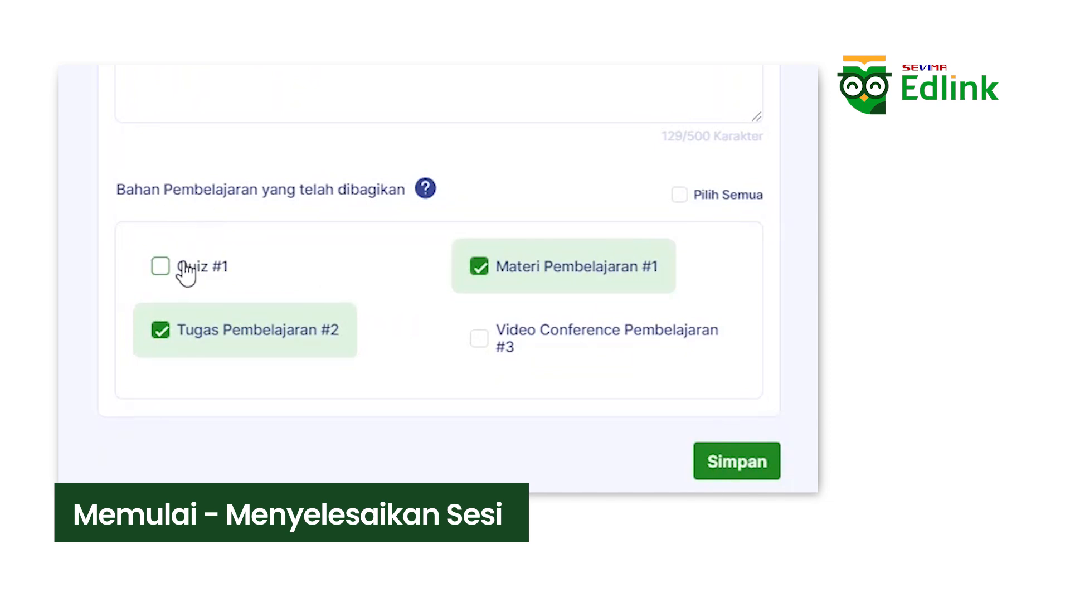
click(162, 267)
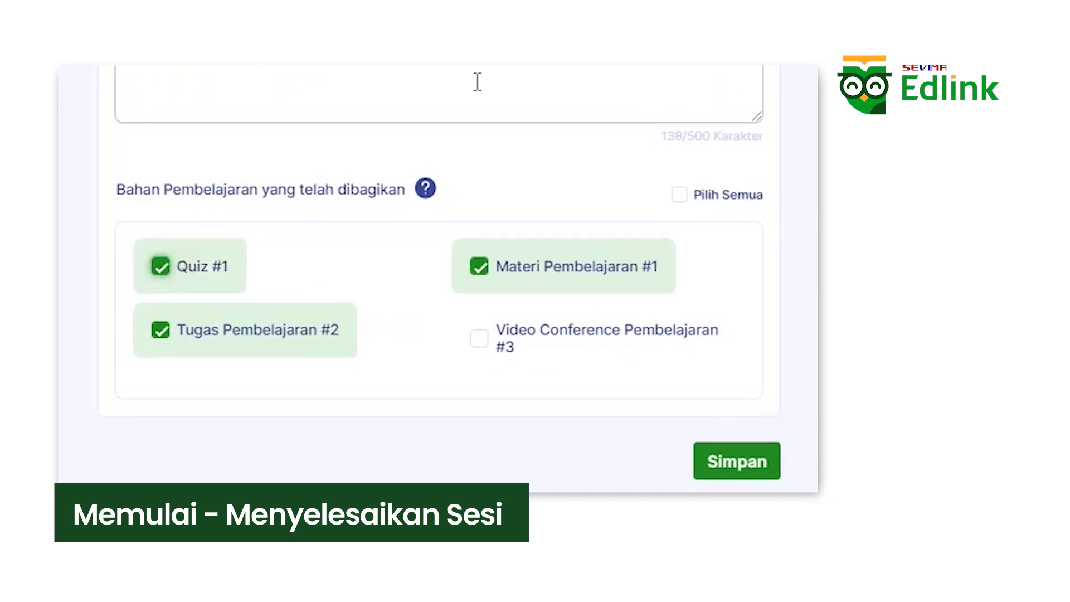
click(481, 338)
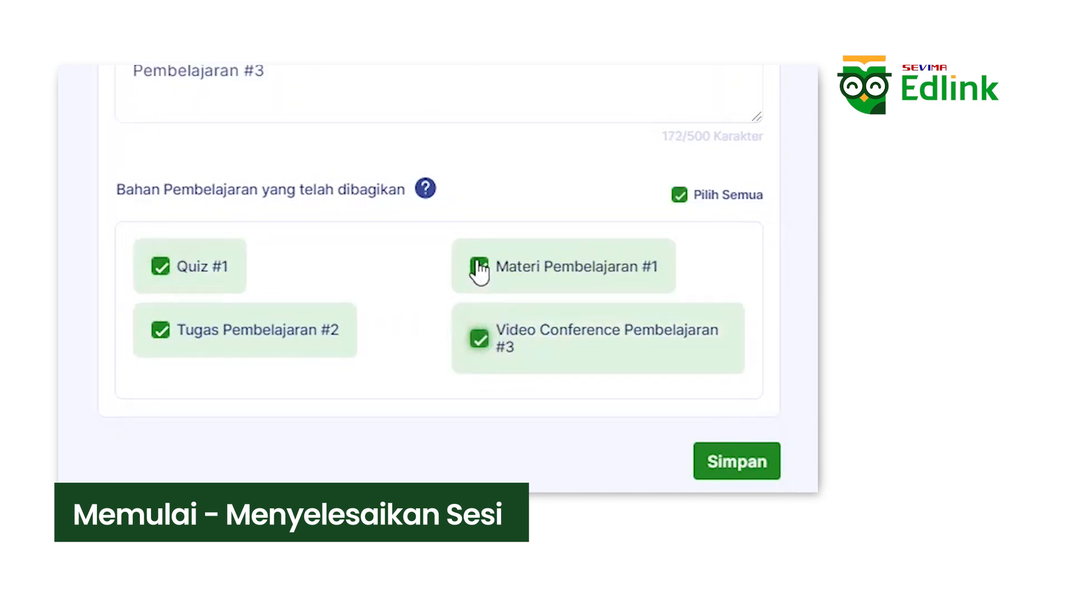
Step: Delete the paragraph listing the shared learning materials from the Realisasi Materi notes
scroll(267, 89, up, 2)
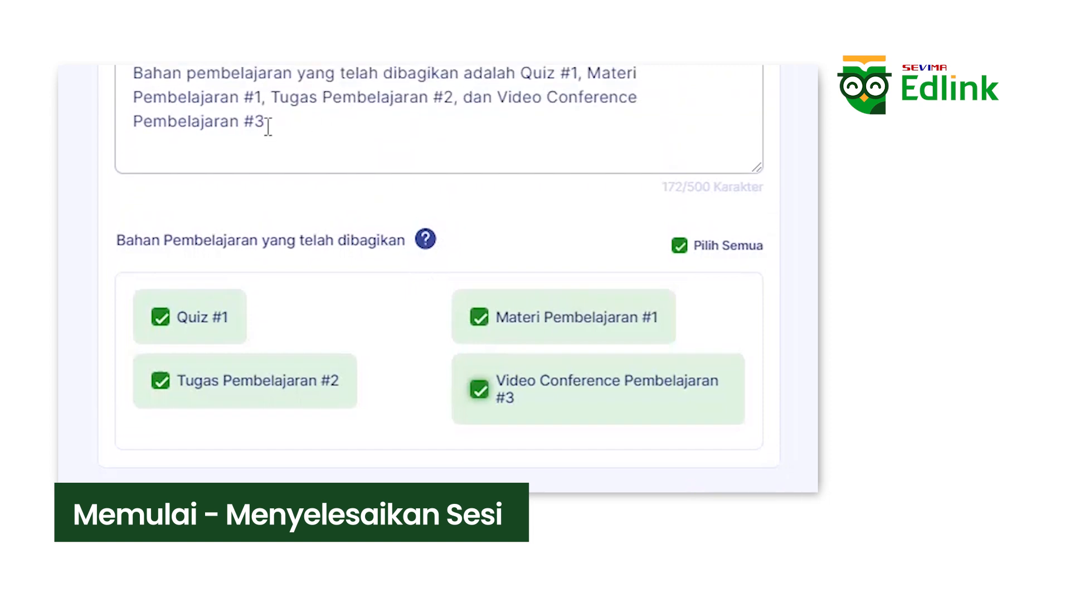
drag(268, 127, 122, 303)
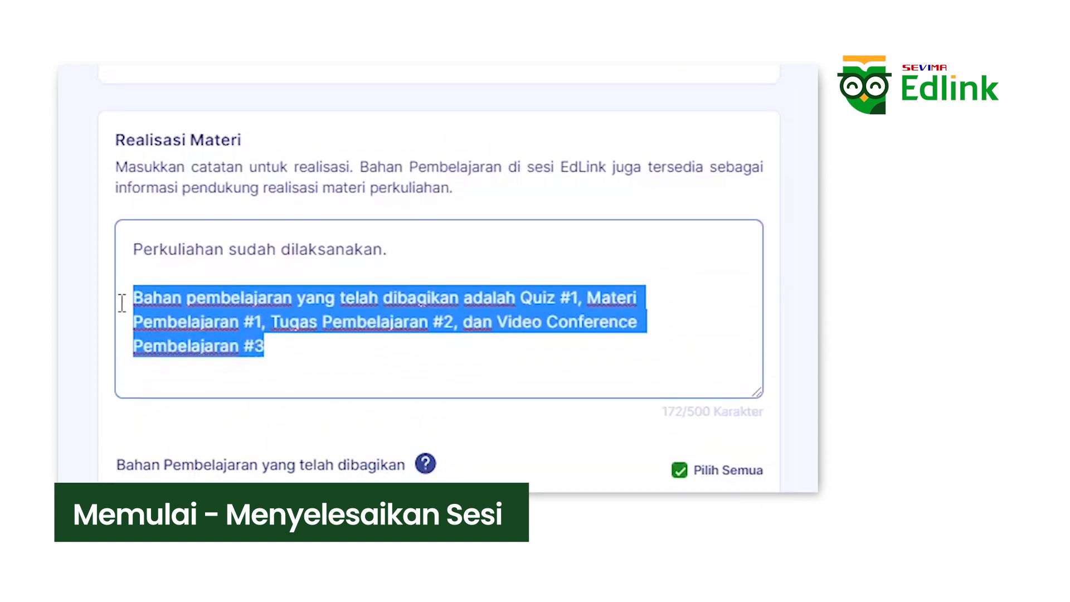
key(BackSpace)
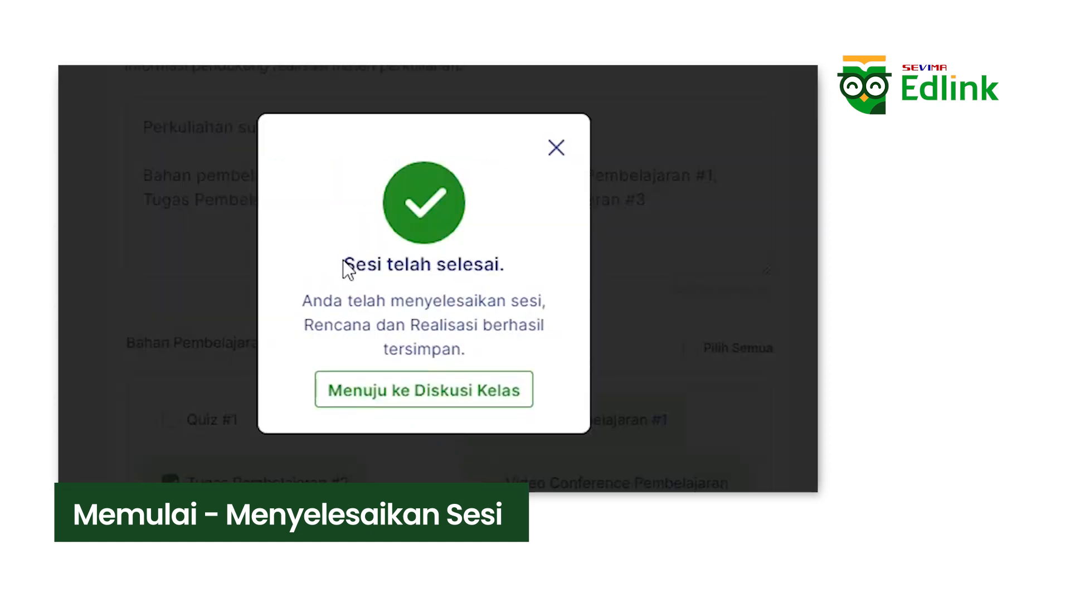
Step: Go to the class discussion, then return to Sesi Pembelajaran and check the status of session 3
click(457, 391)
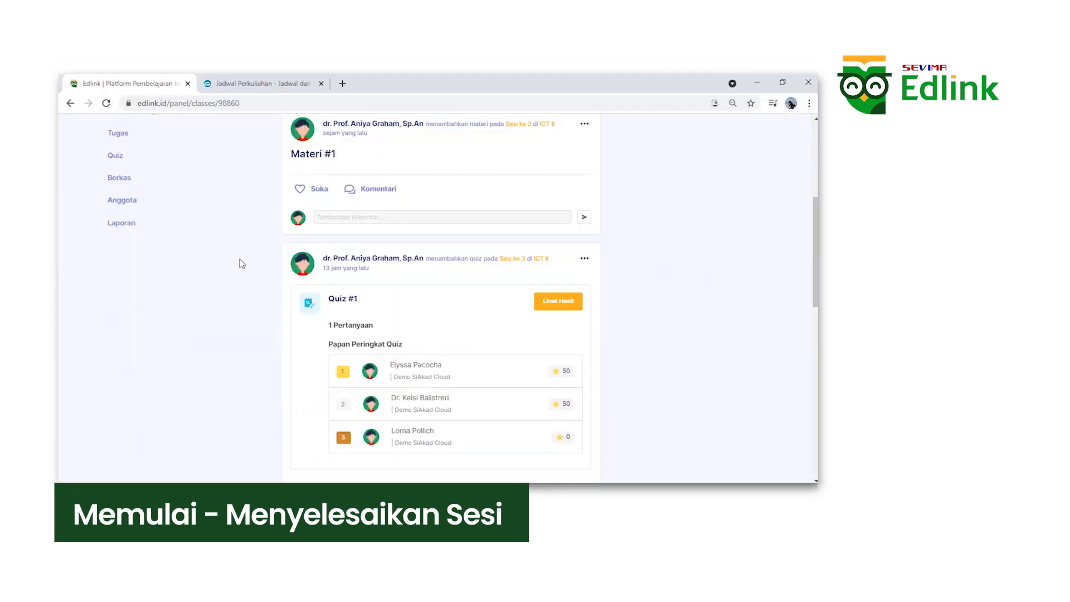
scroll(236, 261, up, 2)
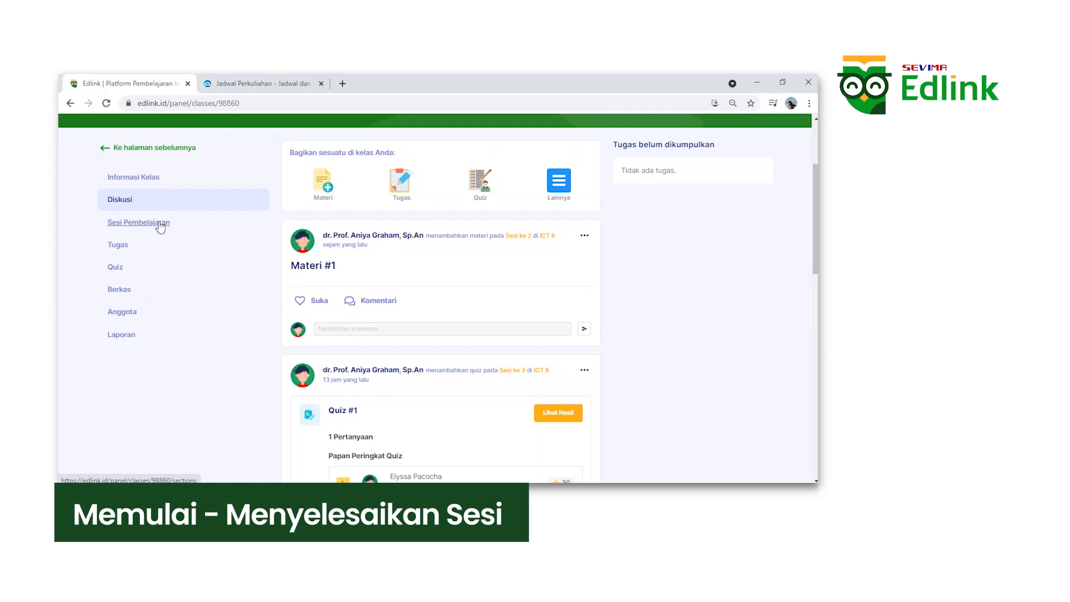
click(160, 223)
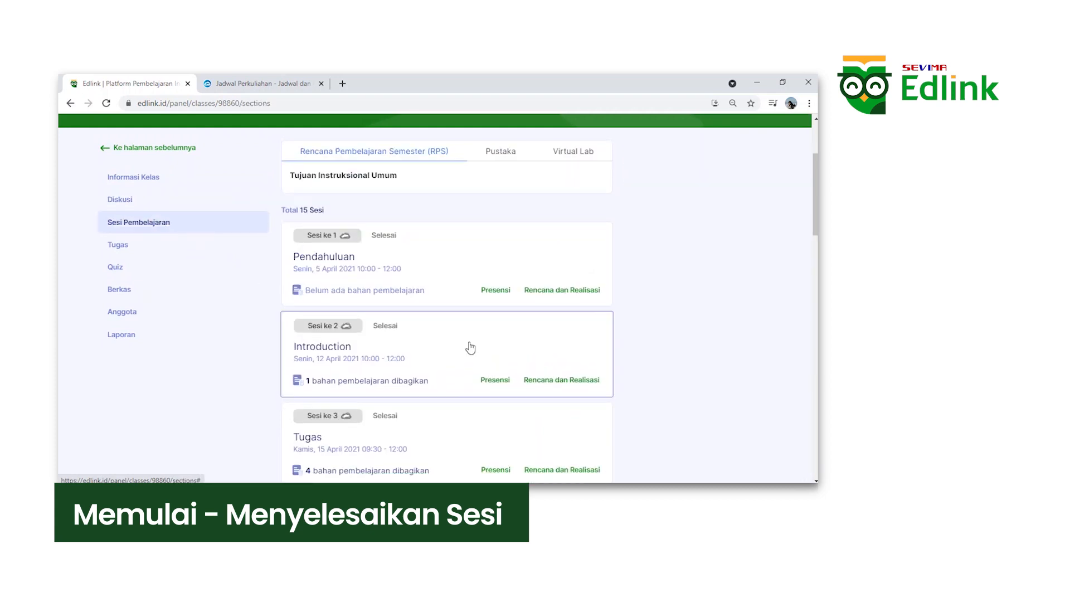
scroll(517, 358, down, 1)
scroll(517, 358, down, 1)
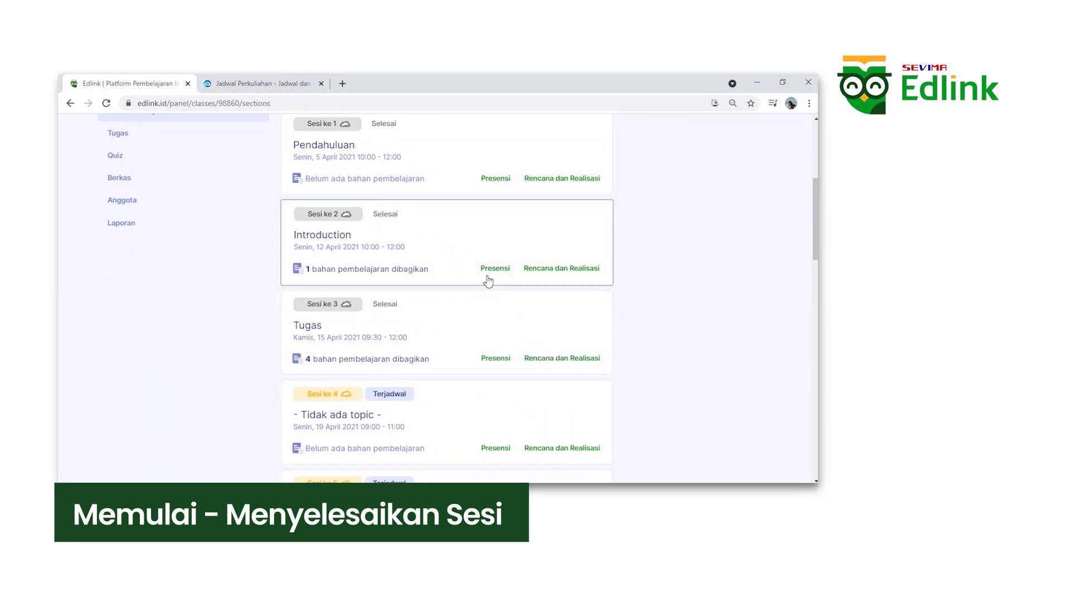
Step: Switch to the SIAkad Cloud Jadwal Perkuliahan page and refresh it to check the status of meeting 3
click(245, 83)
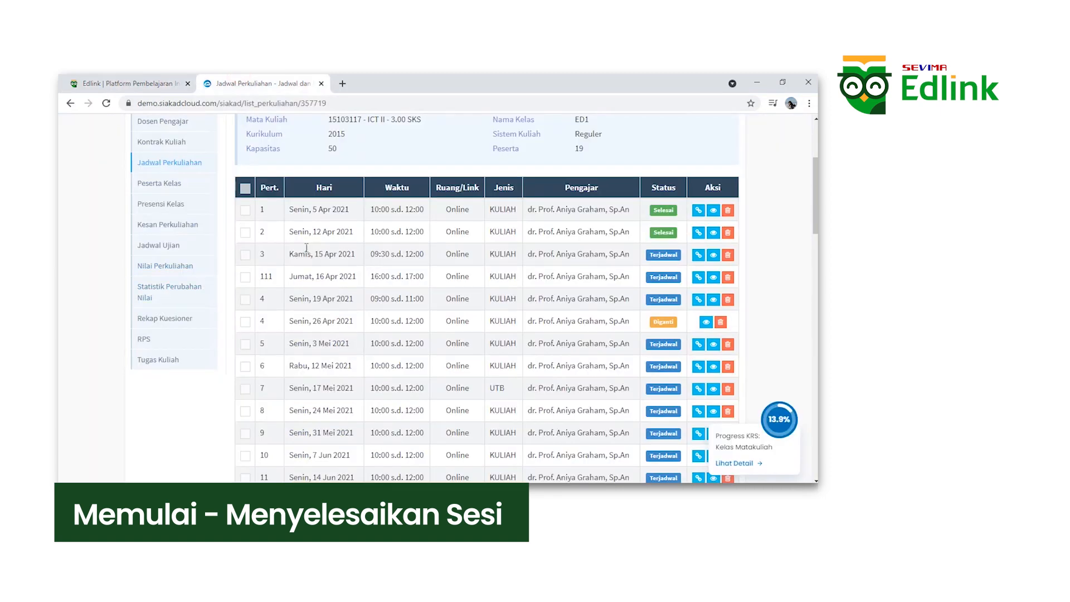
scroll(222, 230, up, 2)
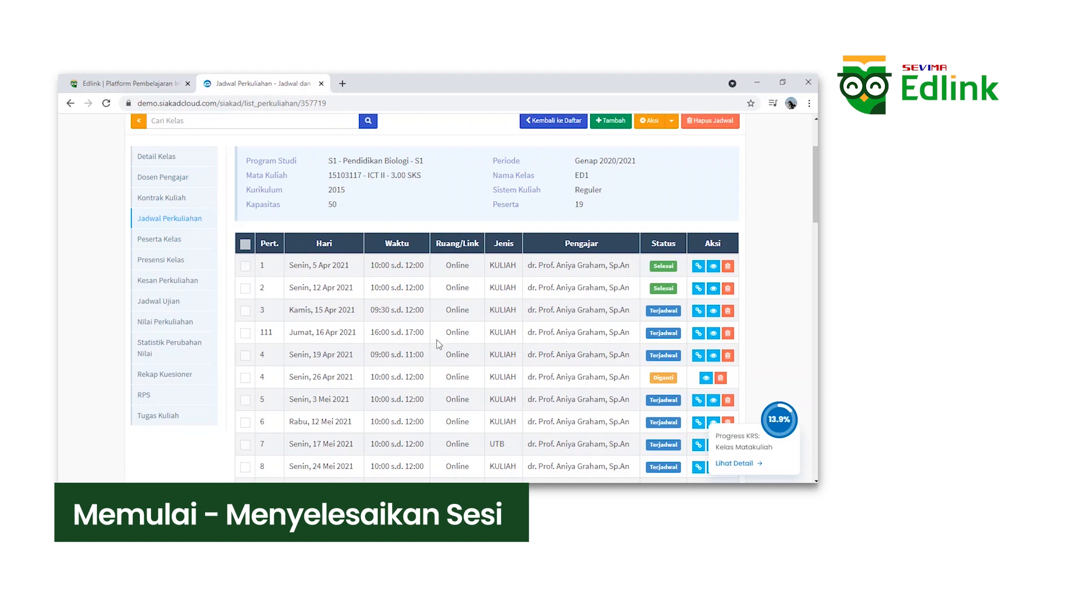
key(F5)
click(482, 189)
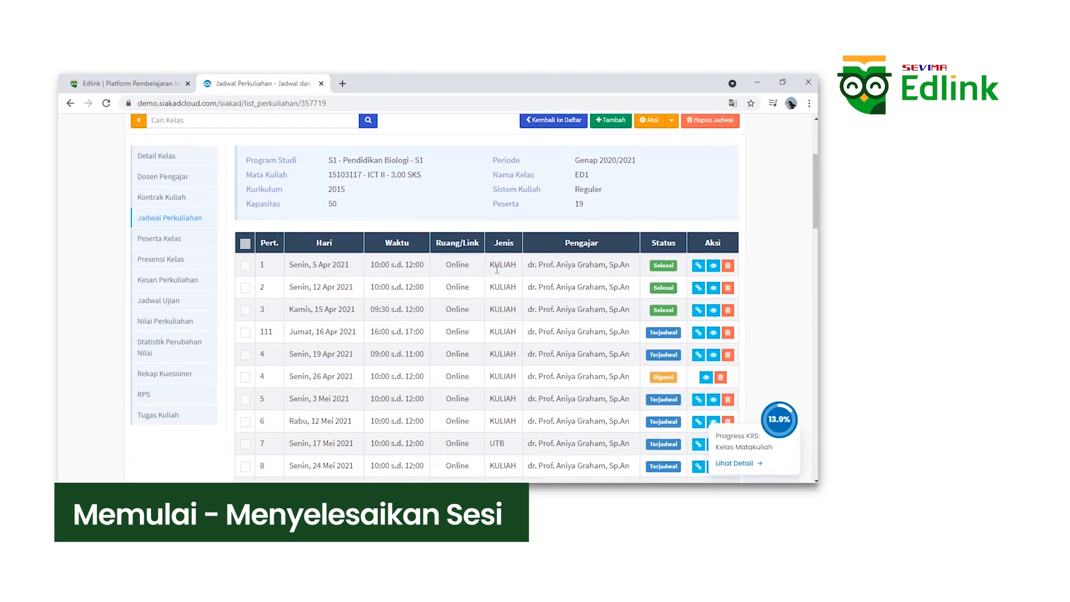
Step: Open the details of meeting 3 in Jadwal Perkuliahan and examine its Realisasi Materi notes
scroll(431, 283, down, 1)
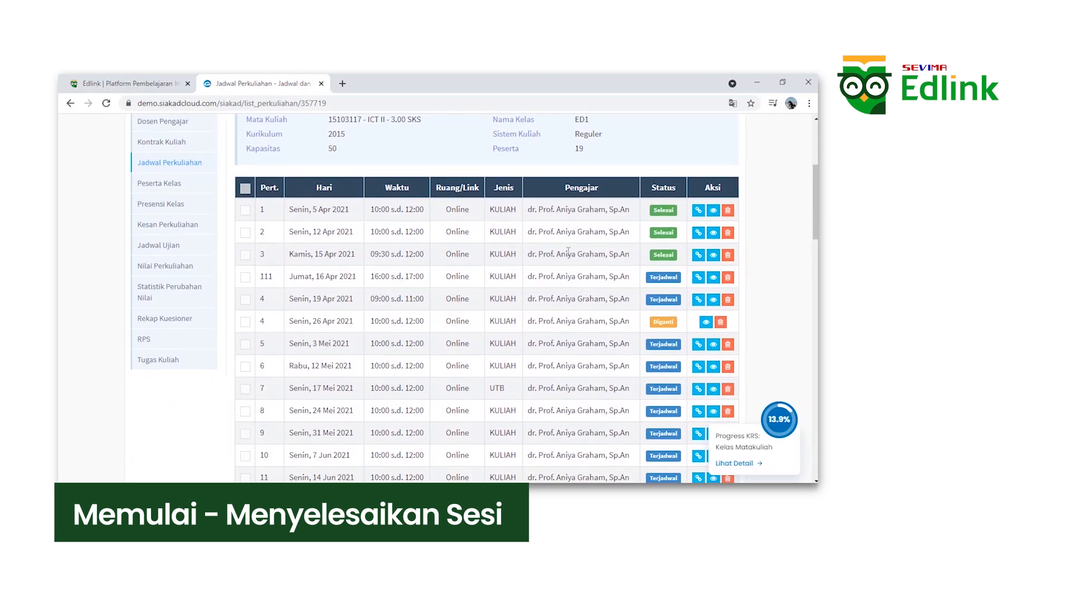
click(714, 254)
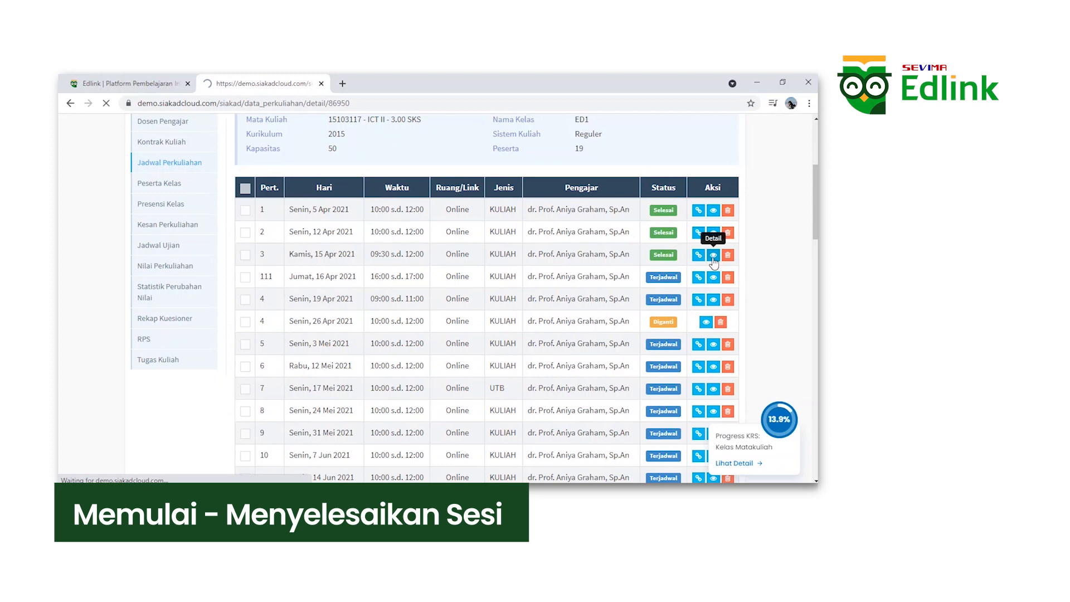
scroll(334, 311, down, 4)
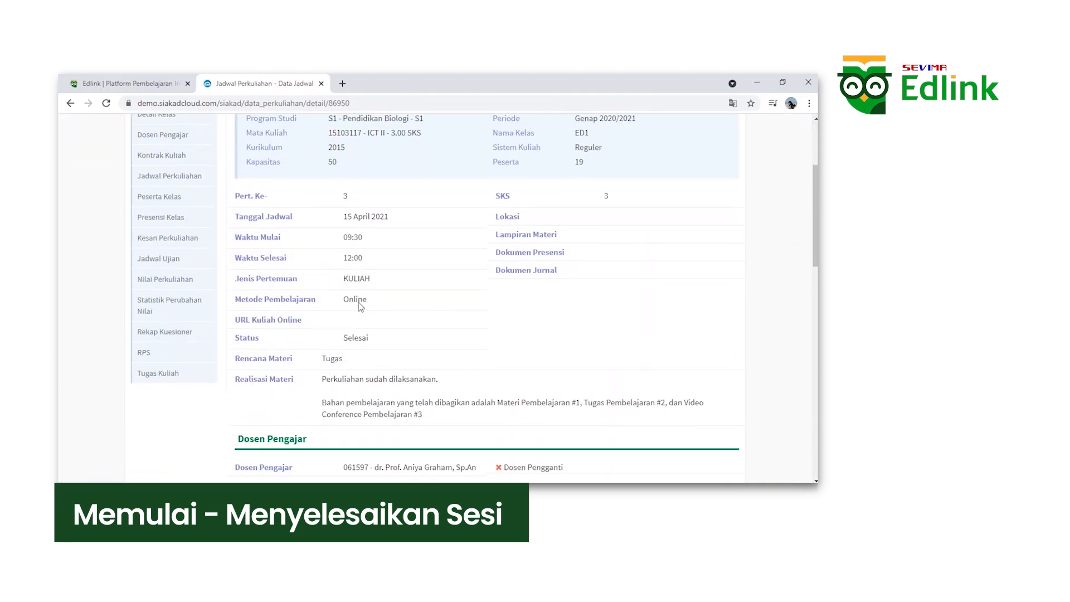
drag(325, 291, 437, 353)
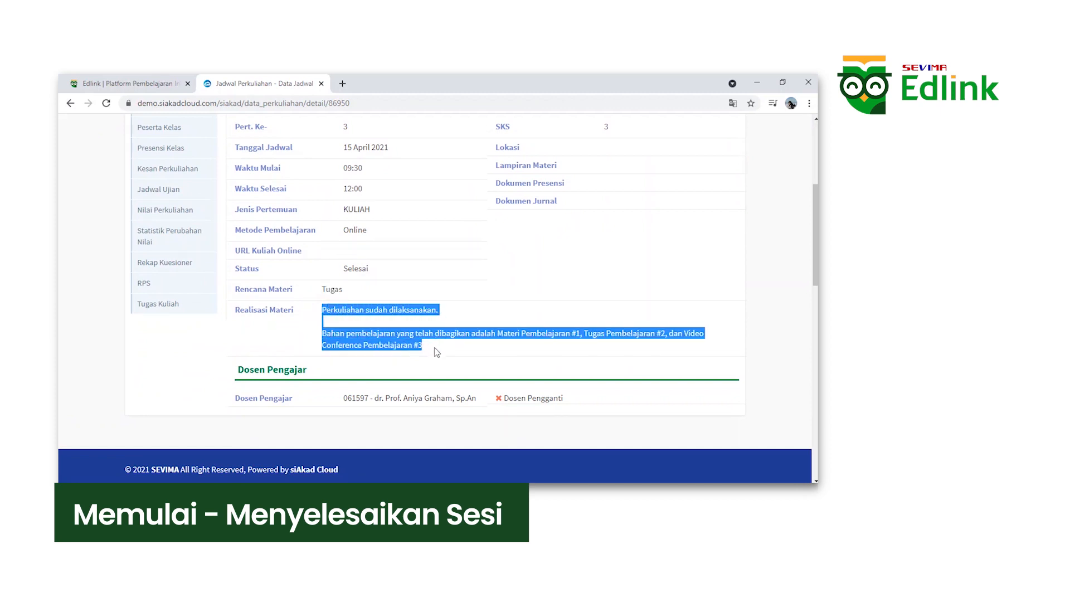
click(435, 348)
drag(429, 345, 318, 317)
click(316, 325)
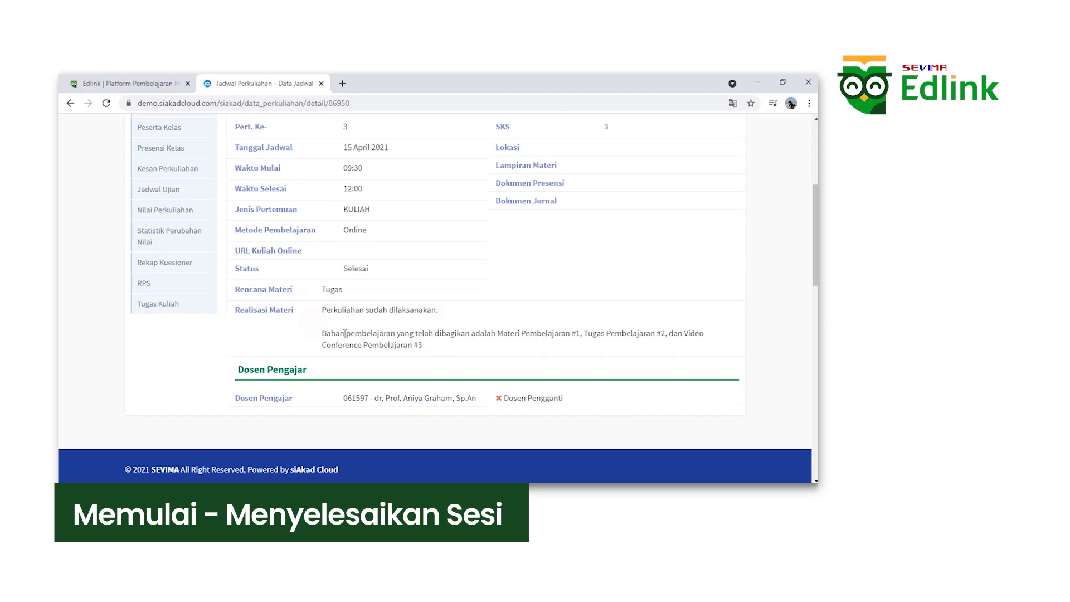
Step: Switch to Edlink and open Rencana dan Realisasi for session 3 from the session list
click(134, 83)
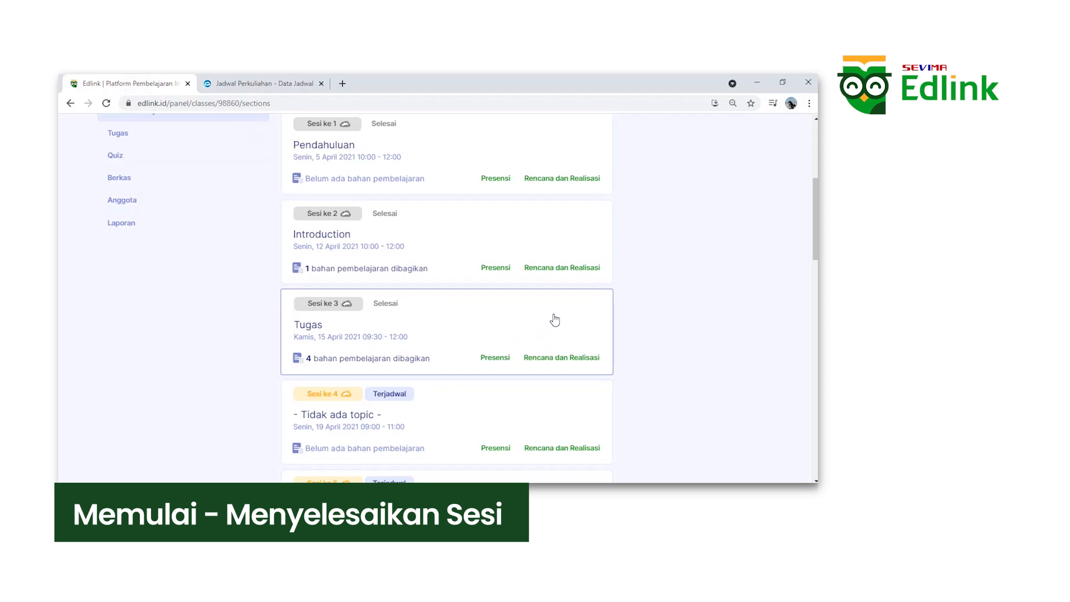
scroll(554, 321, up, 2)
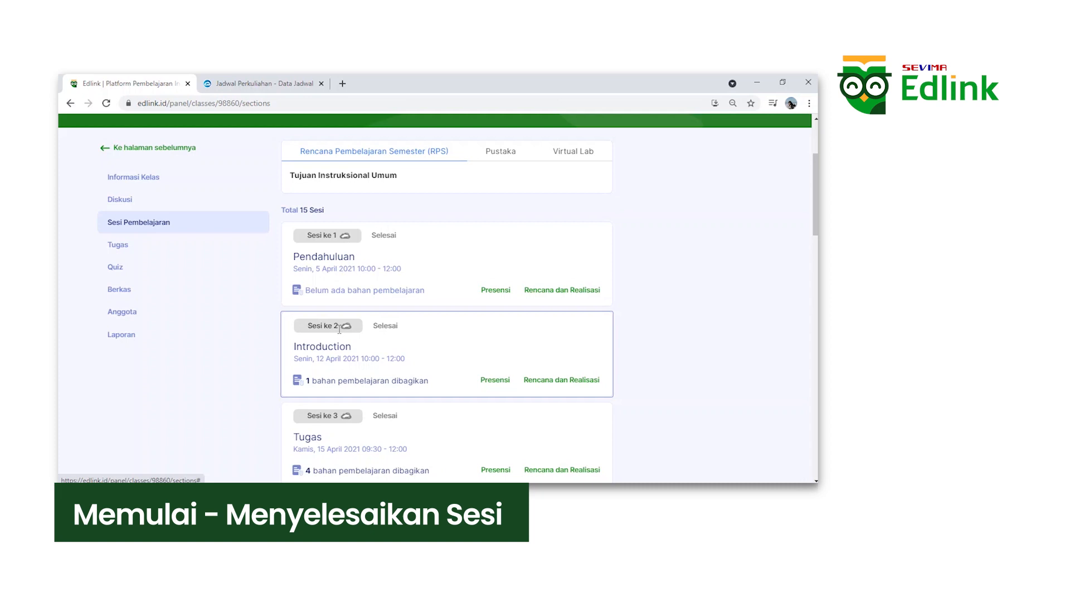
scroll(727, 261, down, 2)
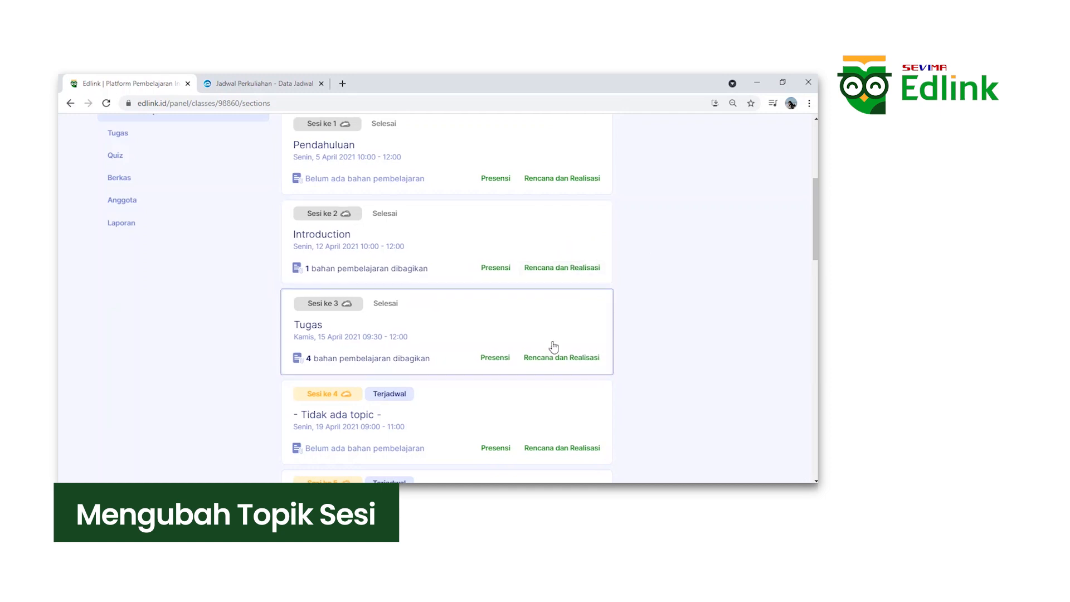
click(564, 363)
scroll(390, 351, down, 2)
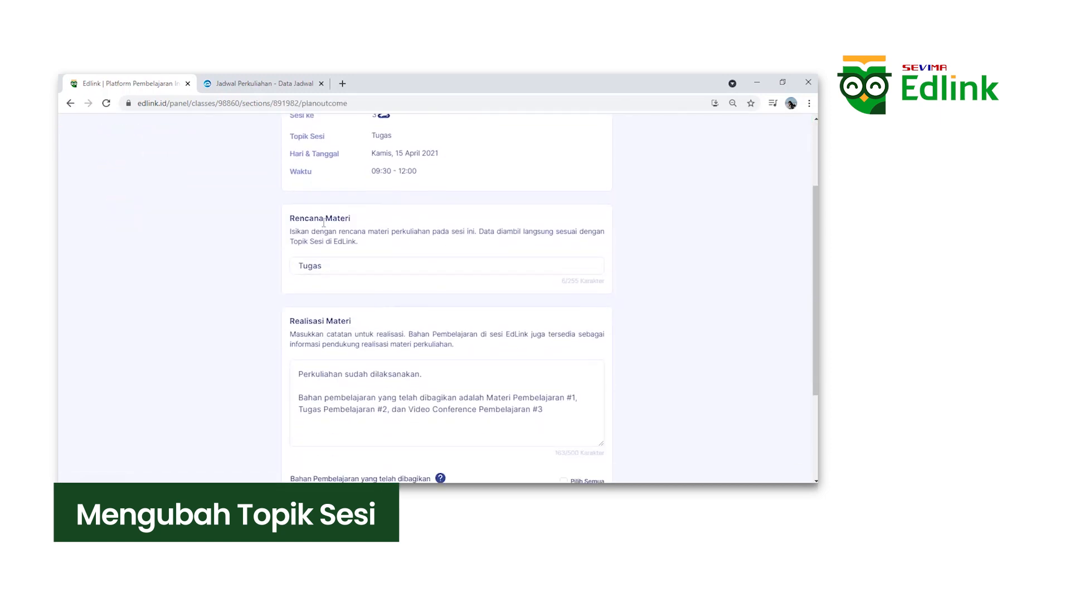
Step: Set session 3's Rencana Materi to "Pertemuan ke 3" and save it
click(338, 271)
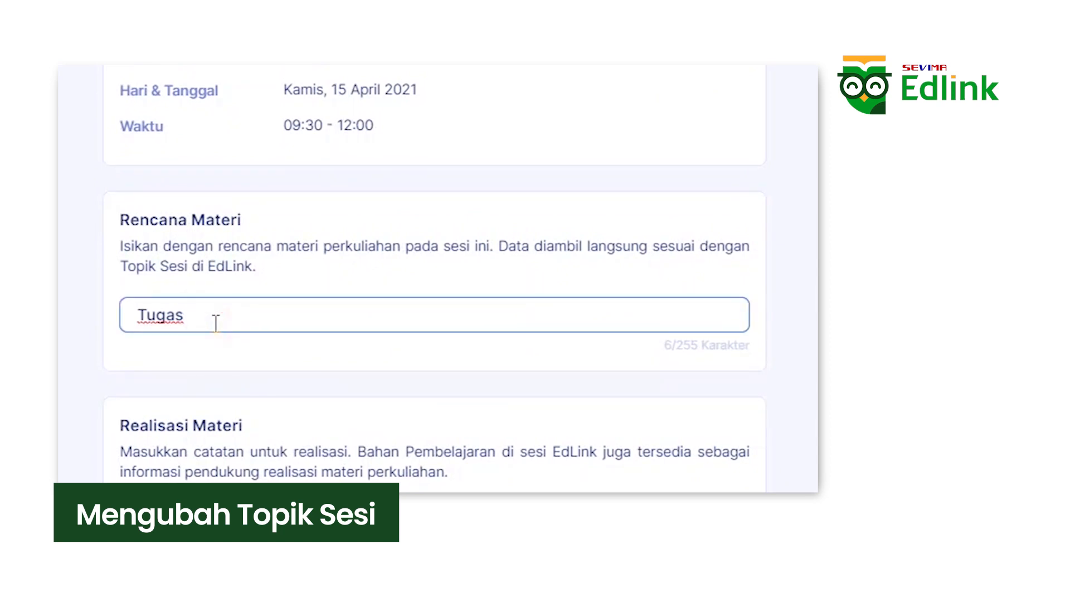
key(BackSpace)
key(BackSpace)
key(BackSpace)
key(BackSpace)
text(Pertemuan )
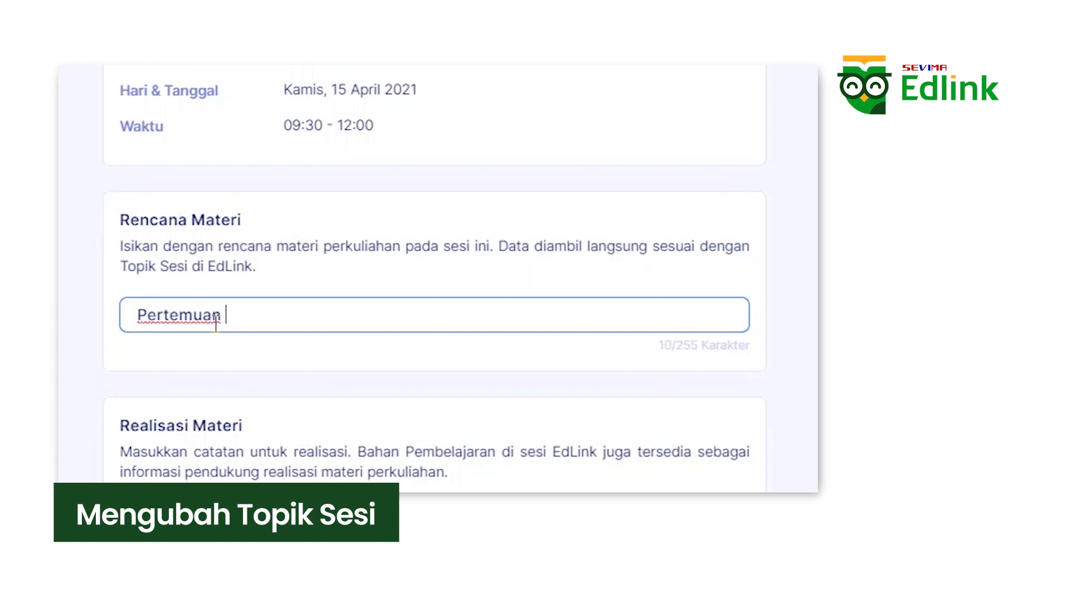
text(ke 2)
key(BackSpace)
text(3)
scroll(385, 345, down, 10)
click(755, 478)
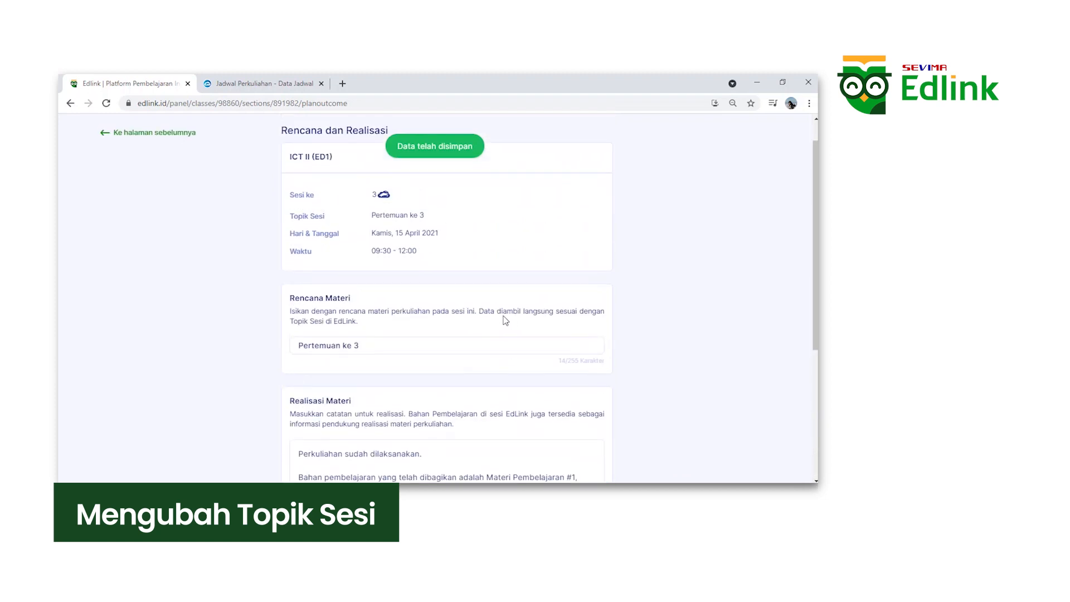
Step: Return to the Sesi Pembelajaran list and check session 3's topic and session 4's scheduled date
click(179, 163)
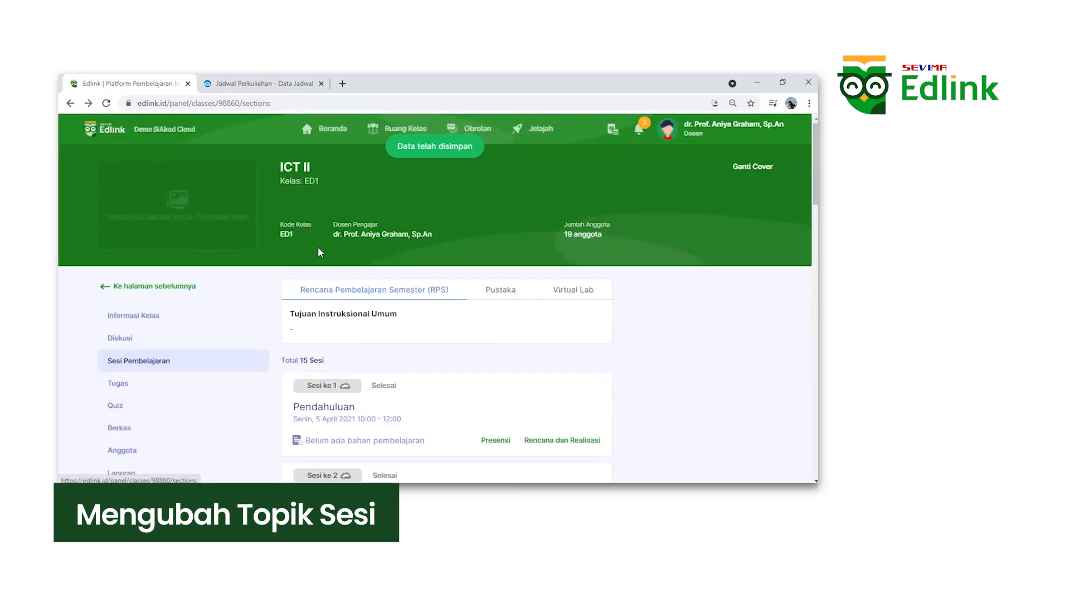
scroll(346, 369, down, 6)
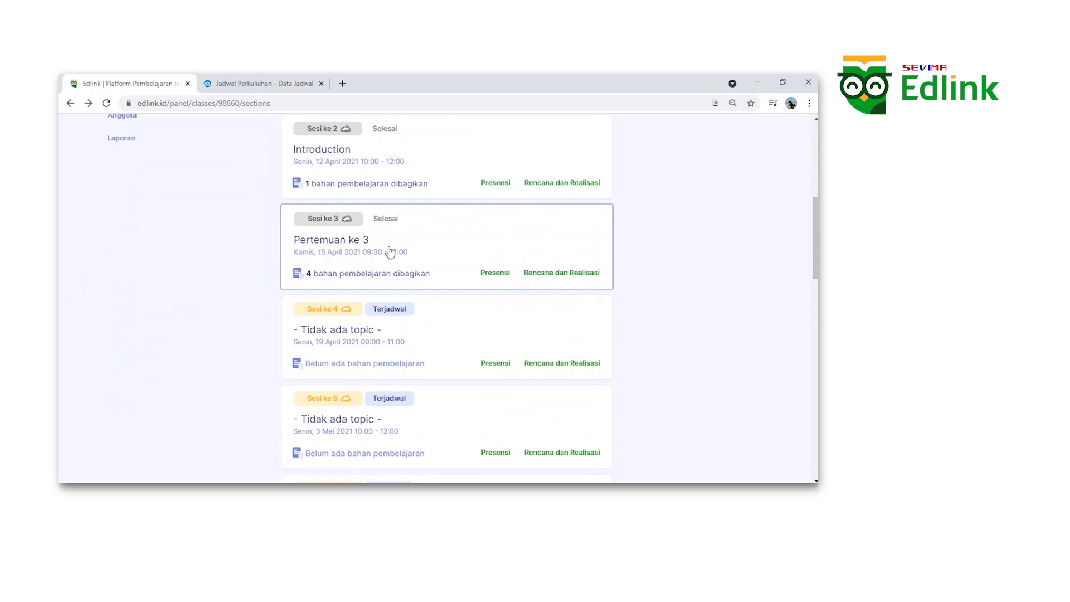
scroll(390, 252, up, 3)
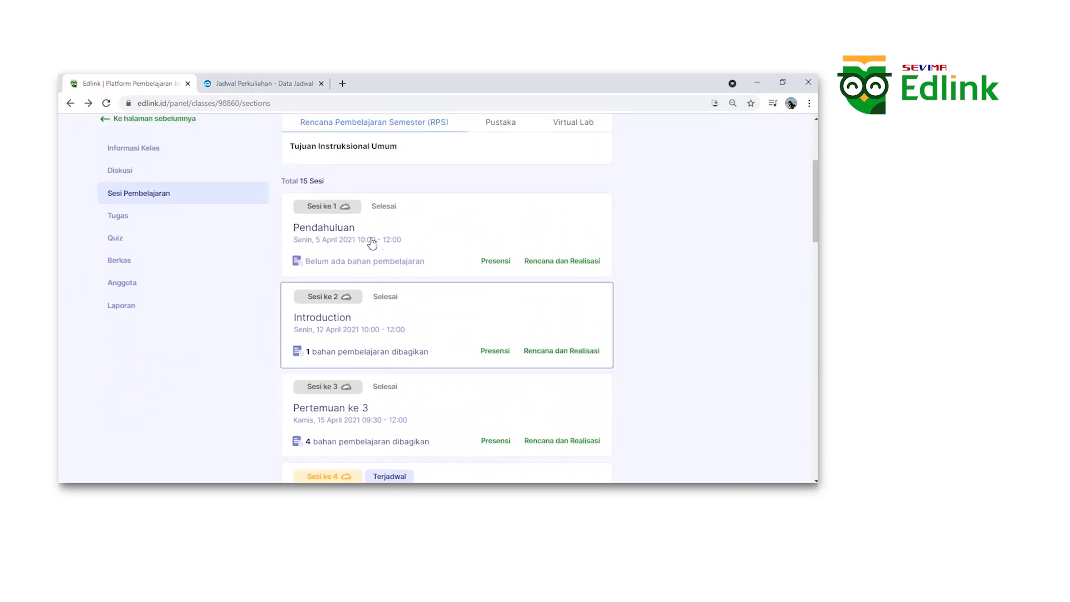
scroll(322, 231, up, 2)
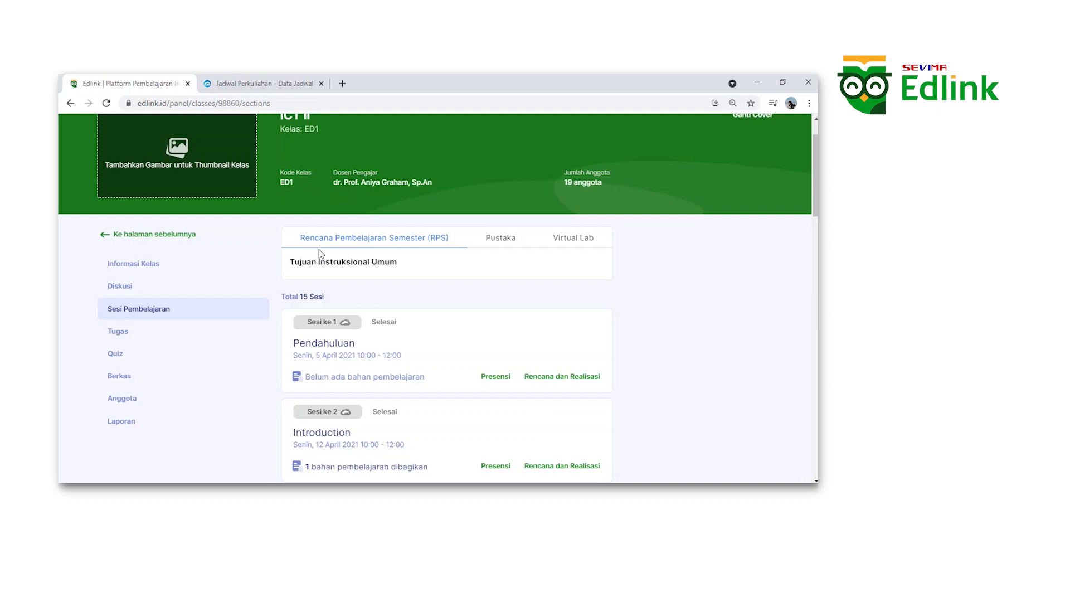
scroll(339, 271, down, 2)
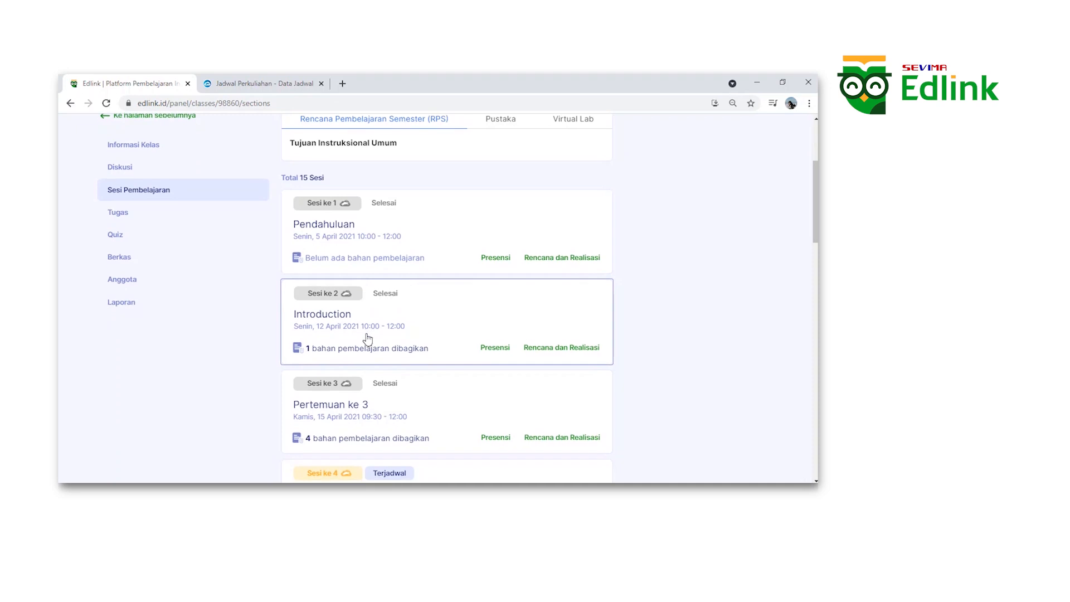
scroll(360, 335, down, 2)
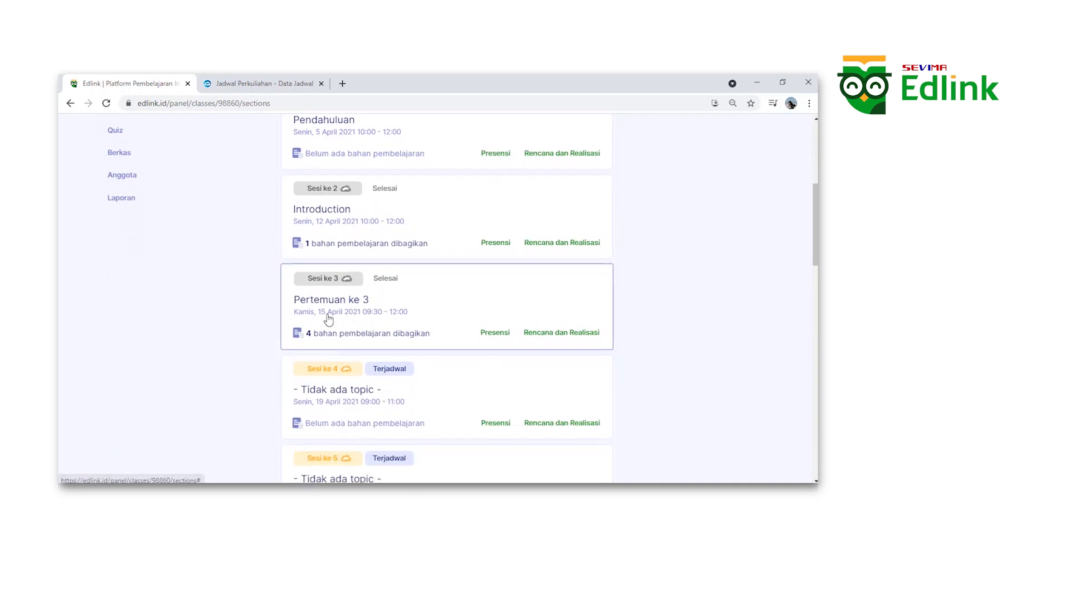
scroll(327, 315, down, 1)
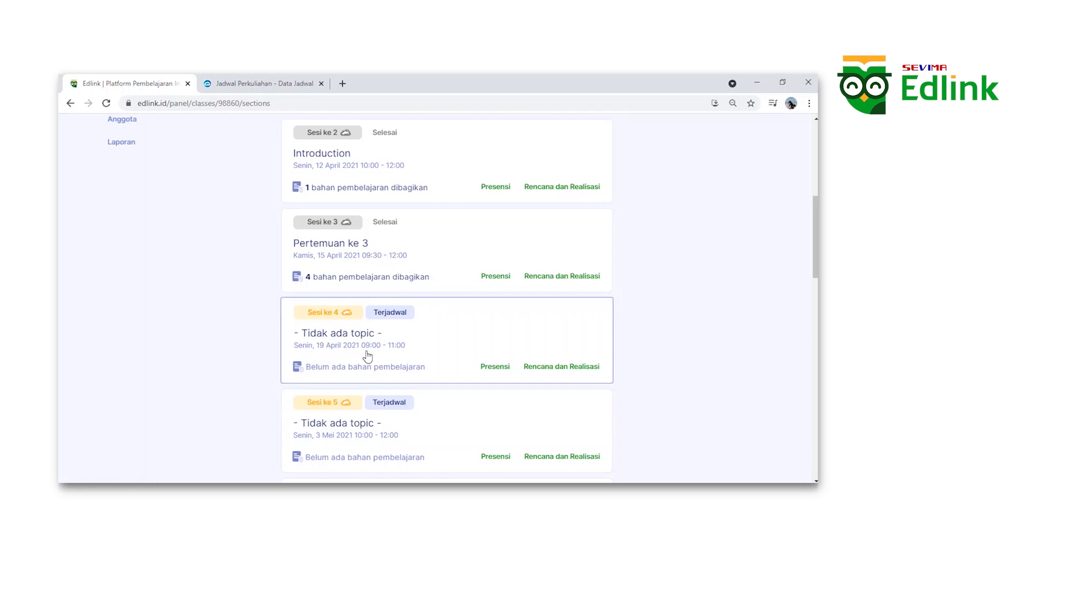
Step: Switch to SIAkad Cloud, return to the schedule list and open the details of the meeting 4 scheduled for 19 April 2021
click(242, 81)
scroll(331, 221, up, 5)
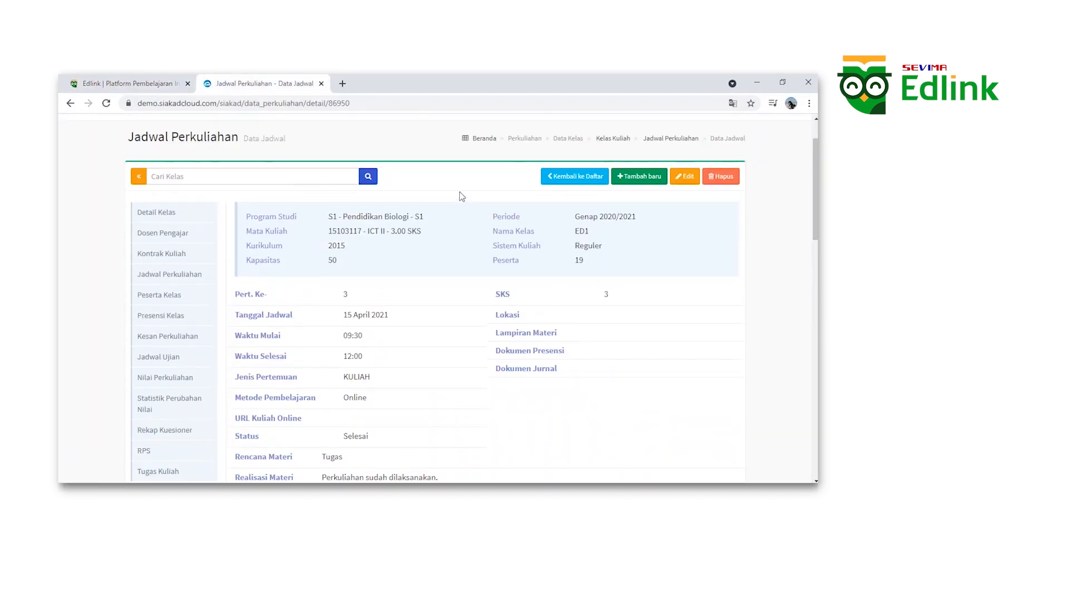
click(574, 175)
scroll(372, 320, down, 3)
click(713, 299)
scroll(328, 311, down, 2)
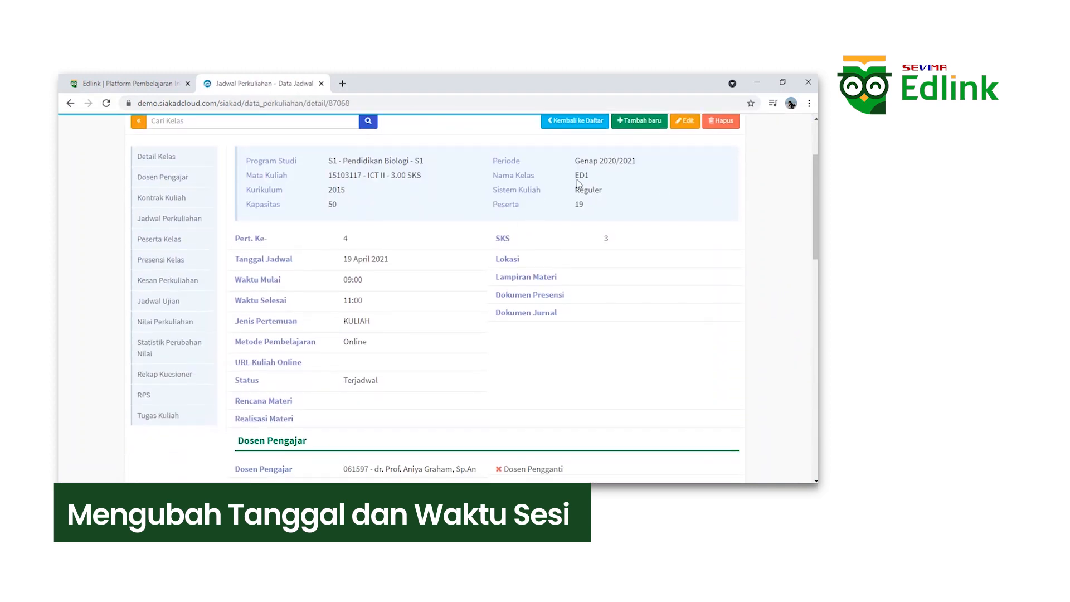
Step: Change meeting 4's Tanggal Jadwal to 21-04-2021 and save the schedule
click(686, 127)
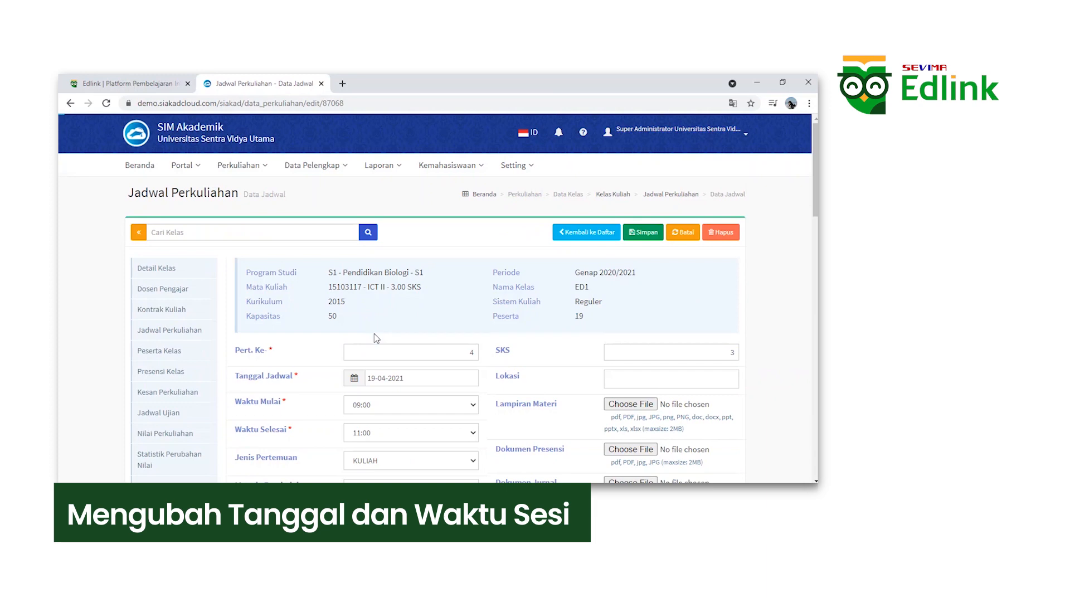
click(387, 440)
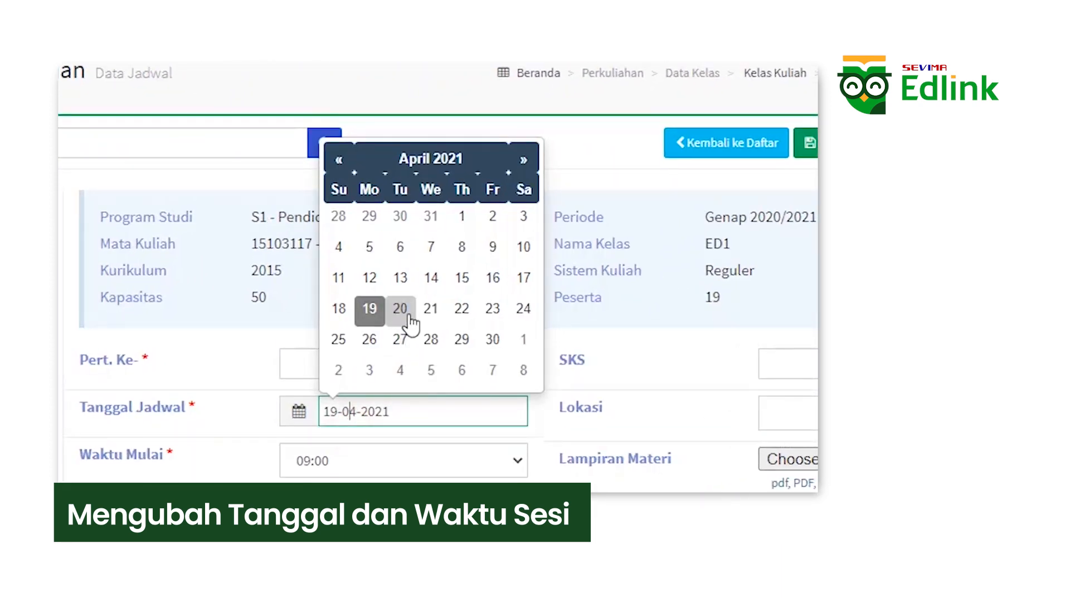
click(438, 314)
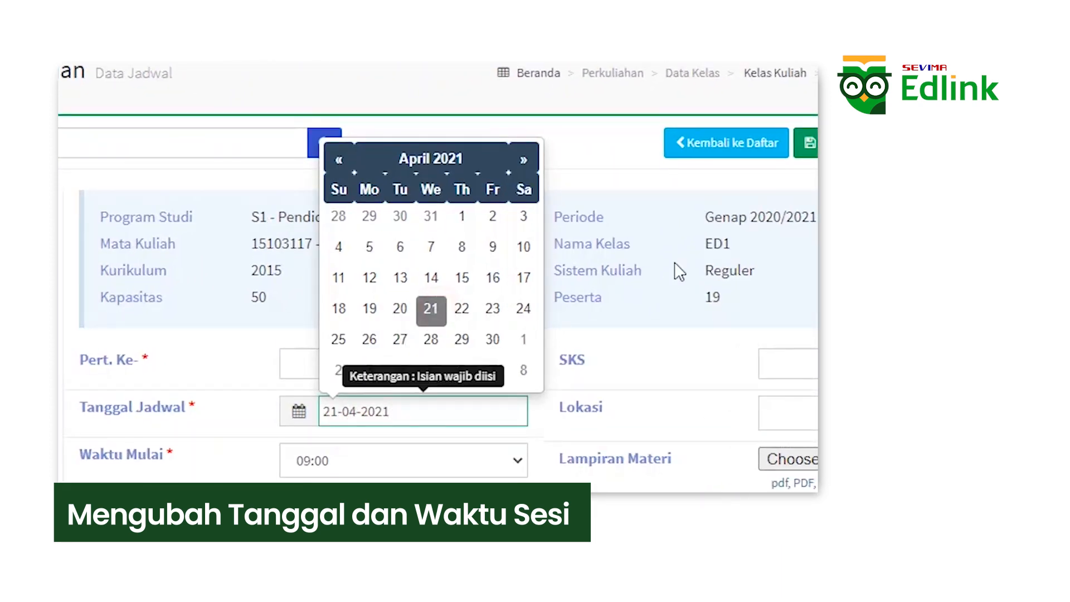
click(700, 262)
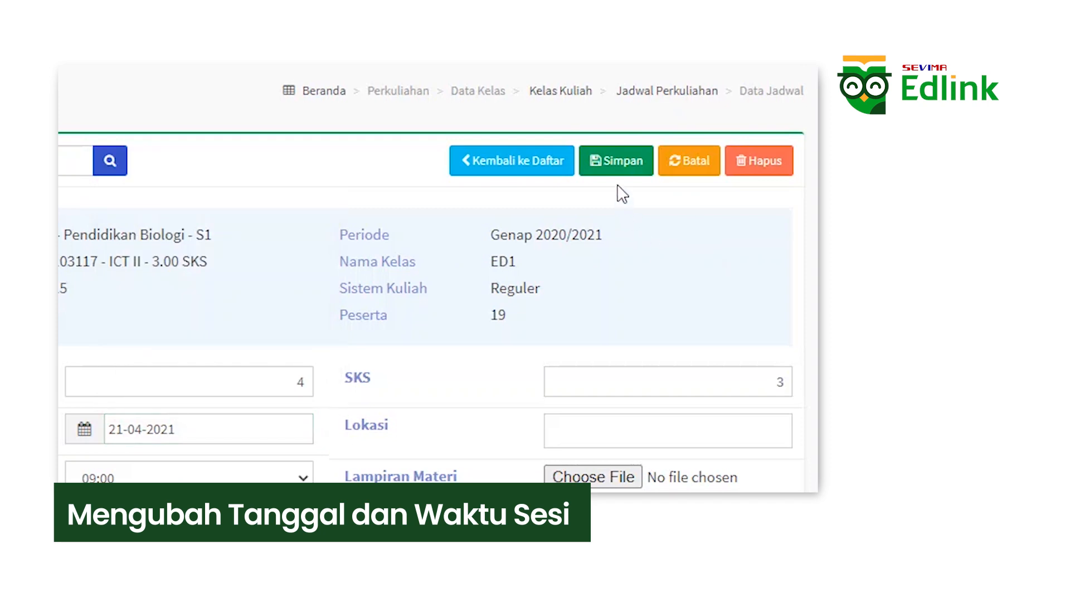
click(608, 166)
click(663, 245)
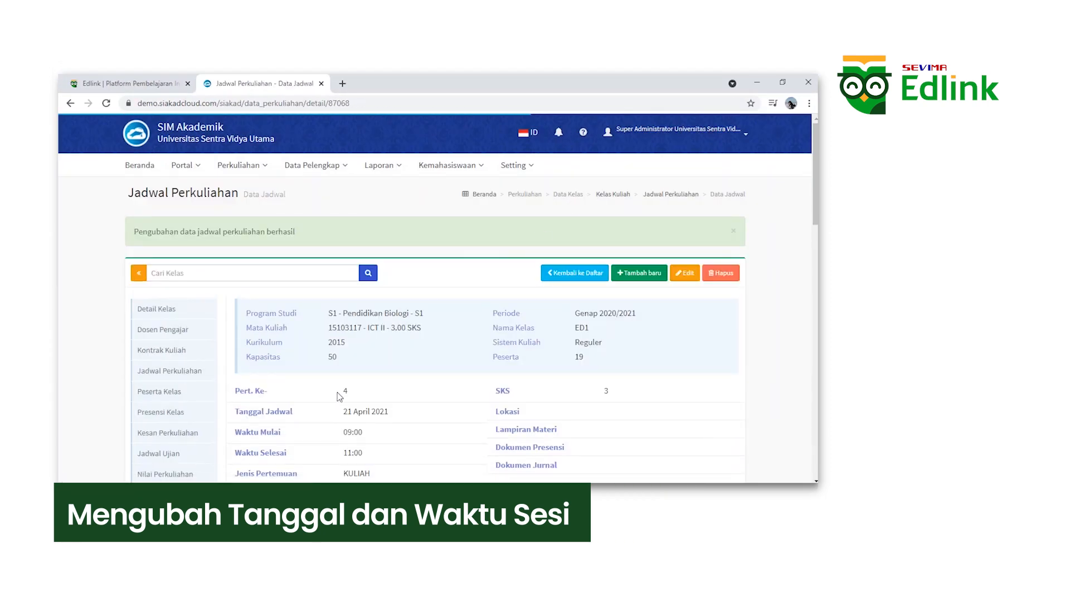
Step: Switch to Edlink, reload Sesi Pembelajaran, close the Berita Kampus announcement and check session 4's date and time
scroll(275, 387, down, 1)
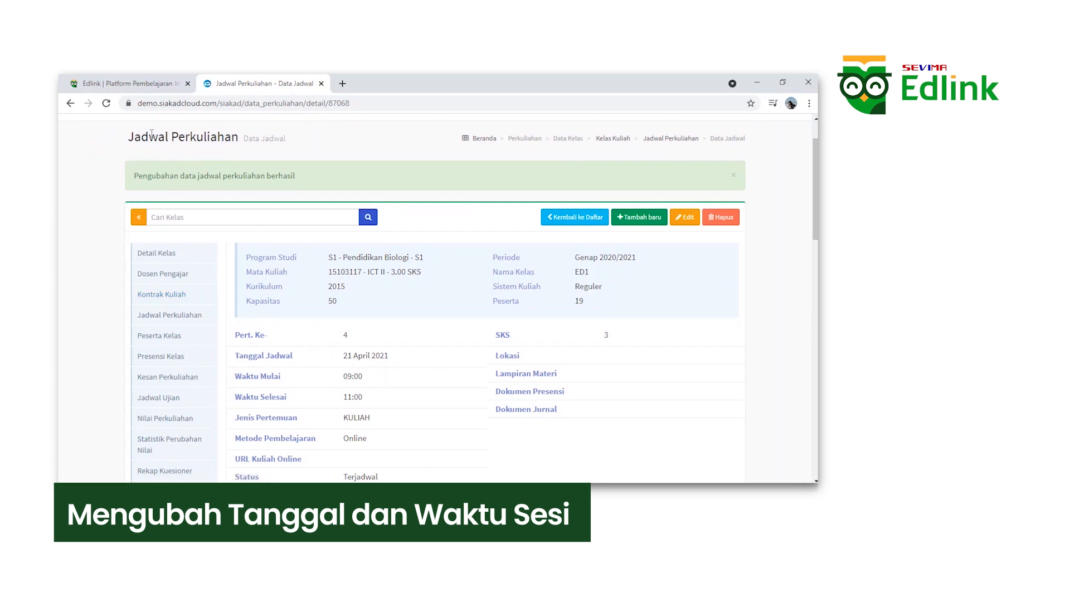
click(73, 81)
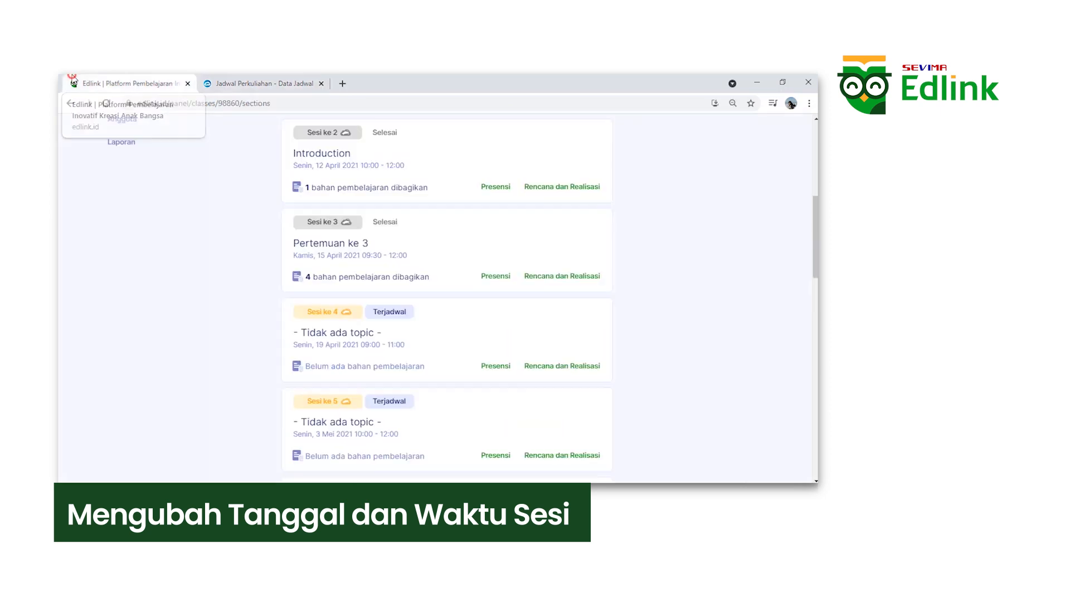
scroll(238, 323, up, 4)
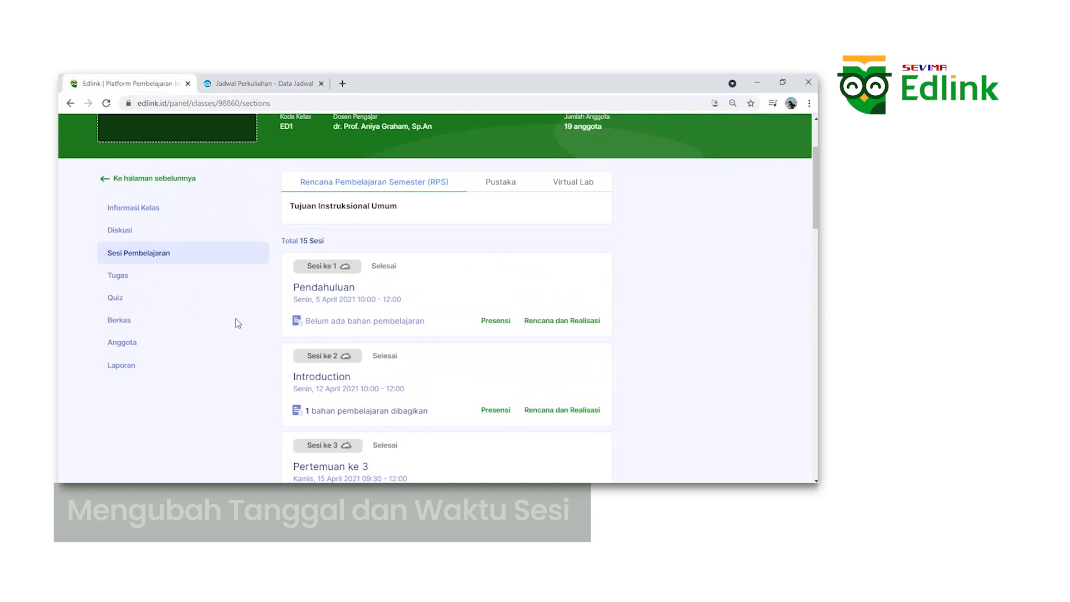
click(237, 325)
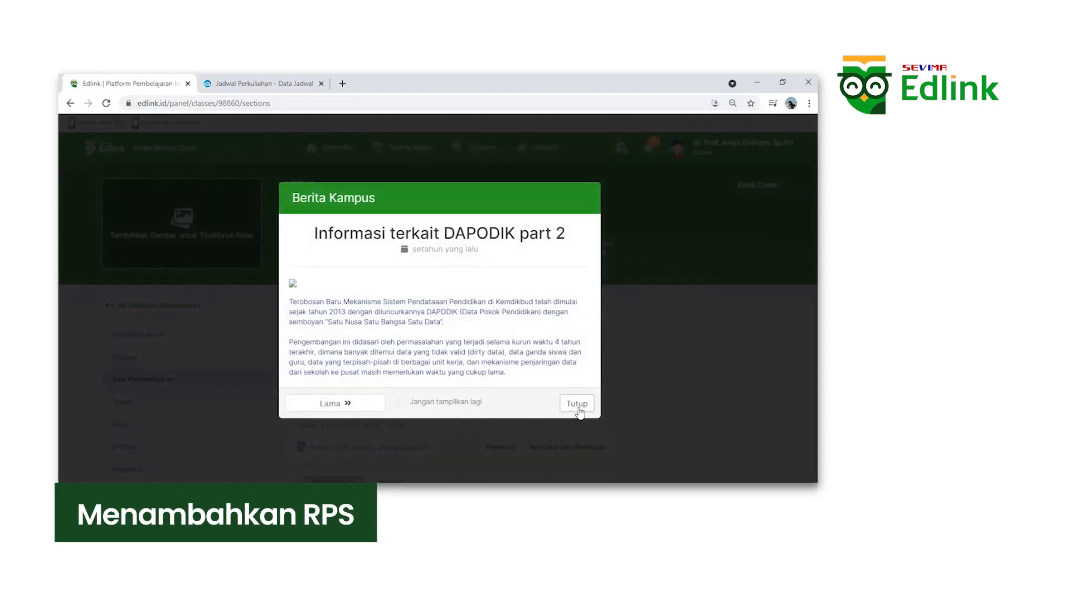
click(577, 402)
scroll(543, 373, down, 4)
scroll(538, 366, down, 2)
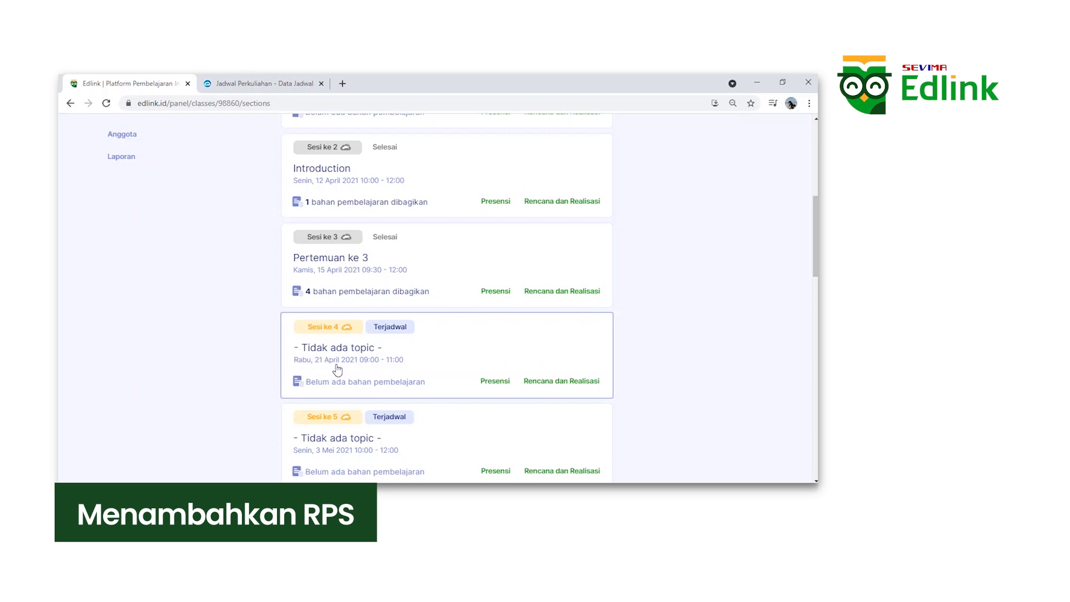
scroll(337, 369, up, 1)
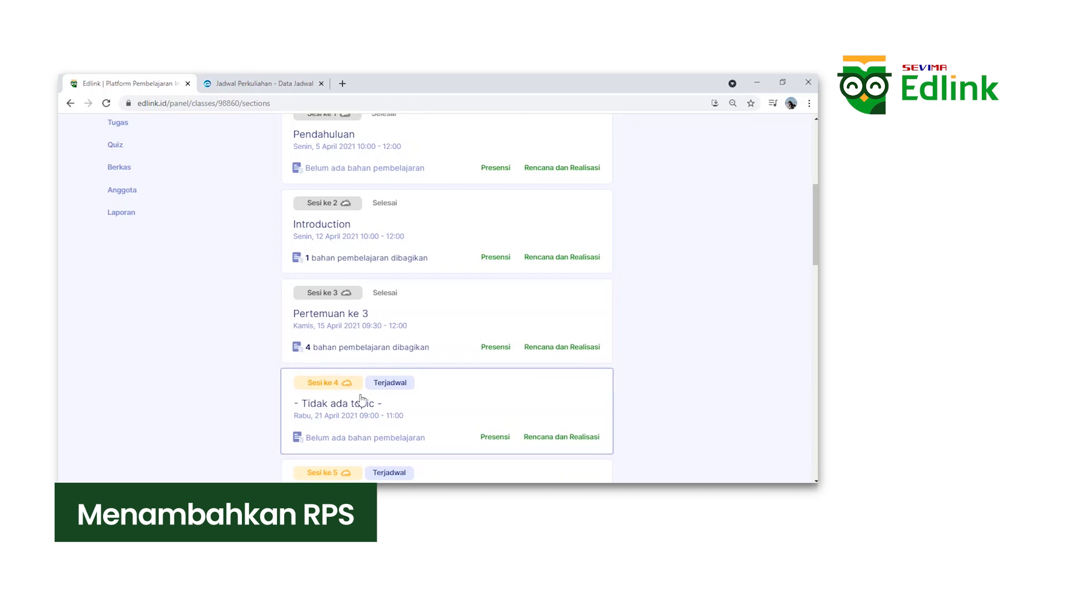
scroll(361, 399, down, 2)
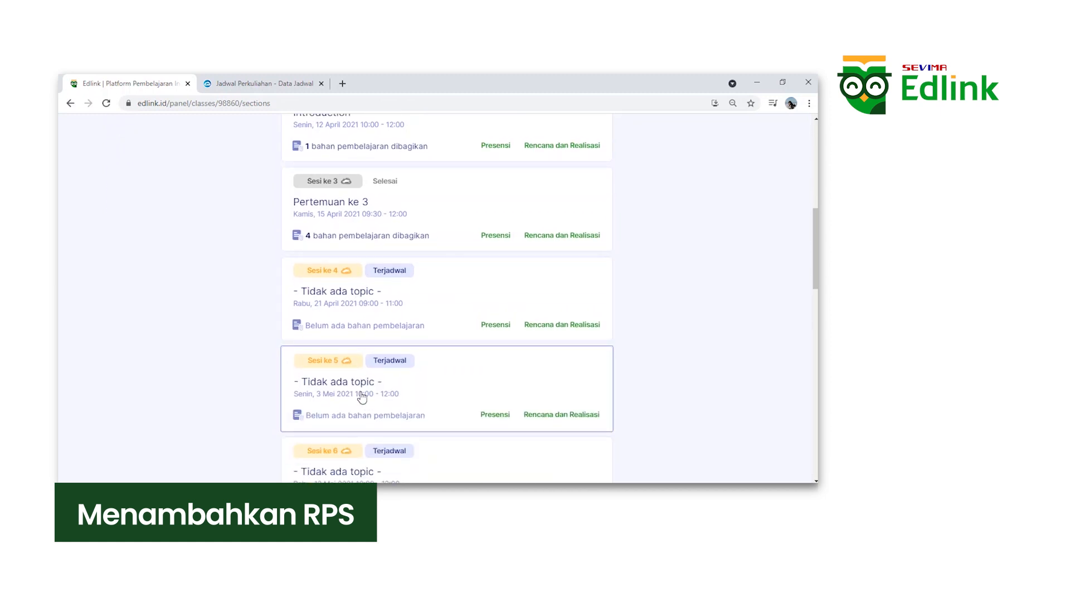
Step: Review the class's Rencana Pembelajaran Semester section, then switch to SIAkad Cloud to view the class's RPS page
scroll(358, 379, up, 5)
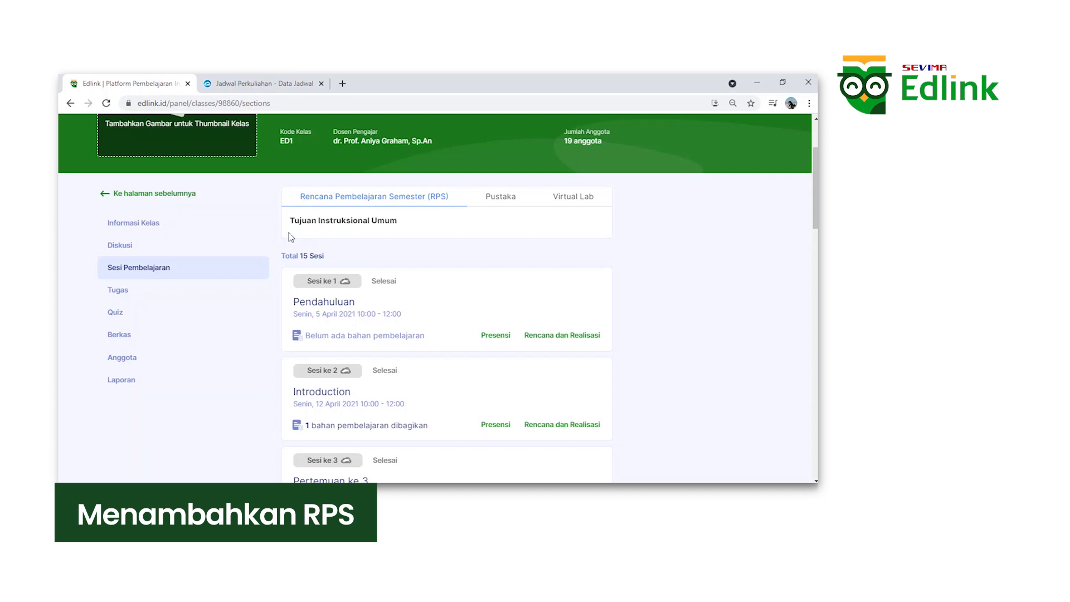
click(238, 83)
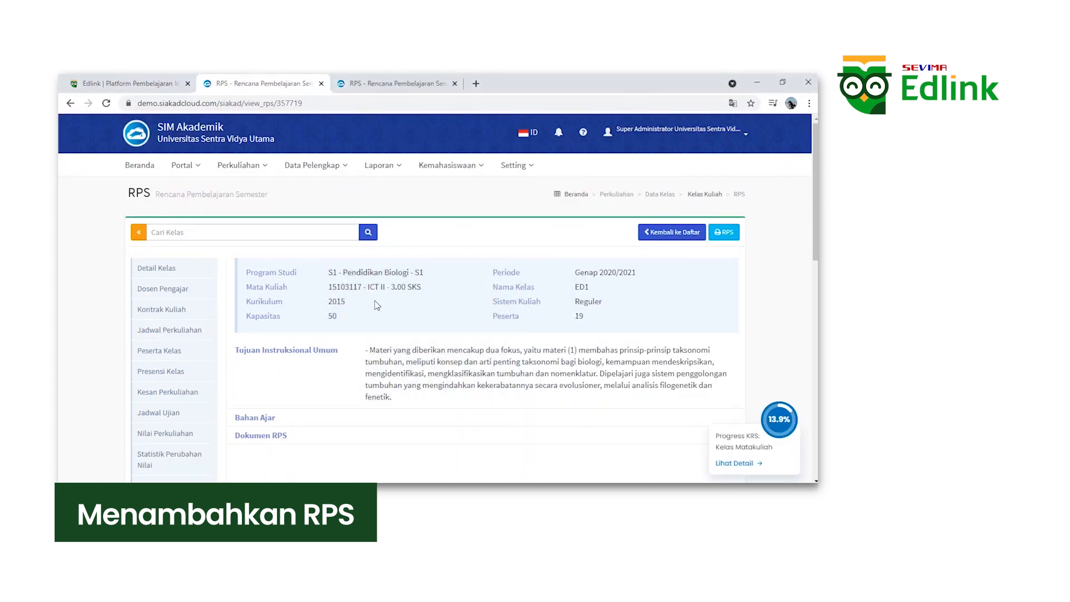
Step: Review the class's RPS page in SIAkad Cloud, including the Tujuan Instruksional Umum, Bahan Ajar and Dokumen RPS sections
scroll(368, 301, down, 1)
scroll(360, 306, down, 1)
scroll(310, 311, up, 1)
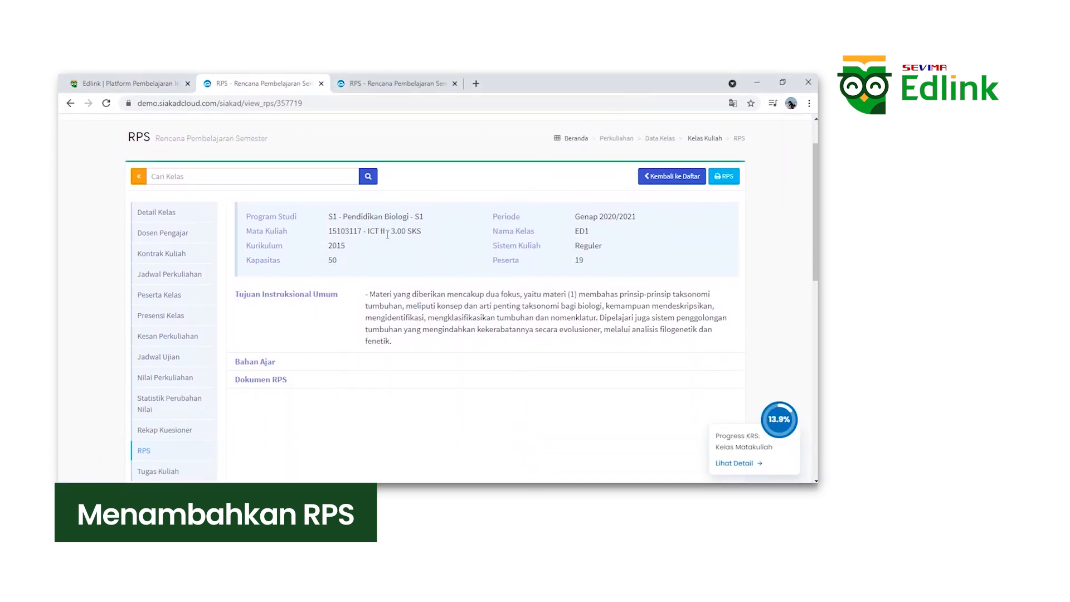
click(162, 451)
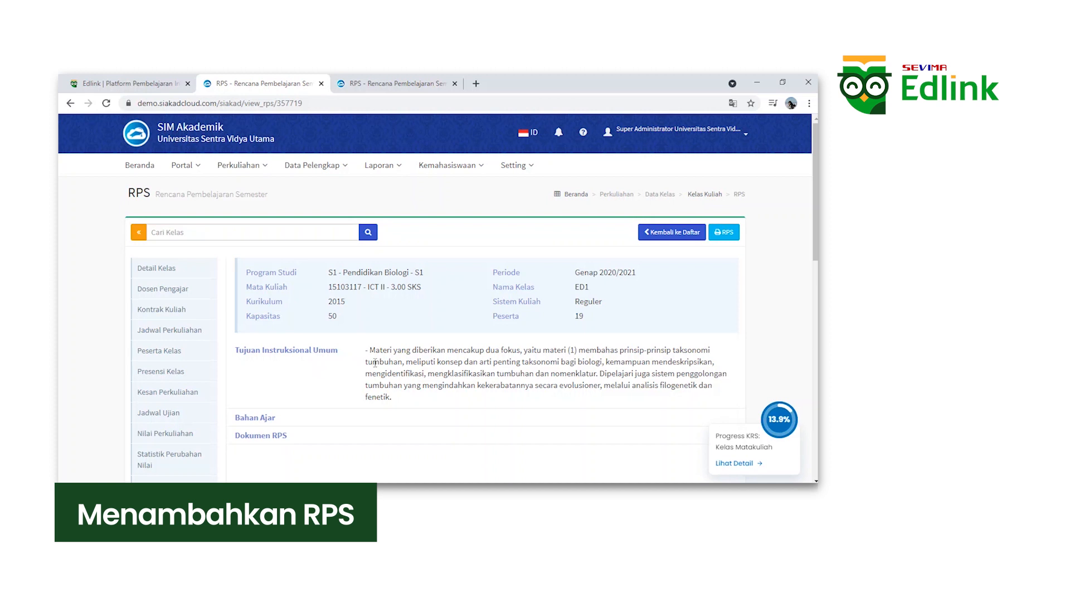
Step: Switch to Edlink, reload Sesi Pembelajaran, close the Berita Kampus announcement and review the Tujuan Instruksional Umum text and the session list
click(95, 80)
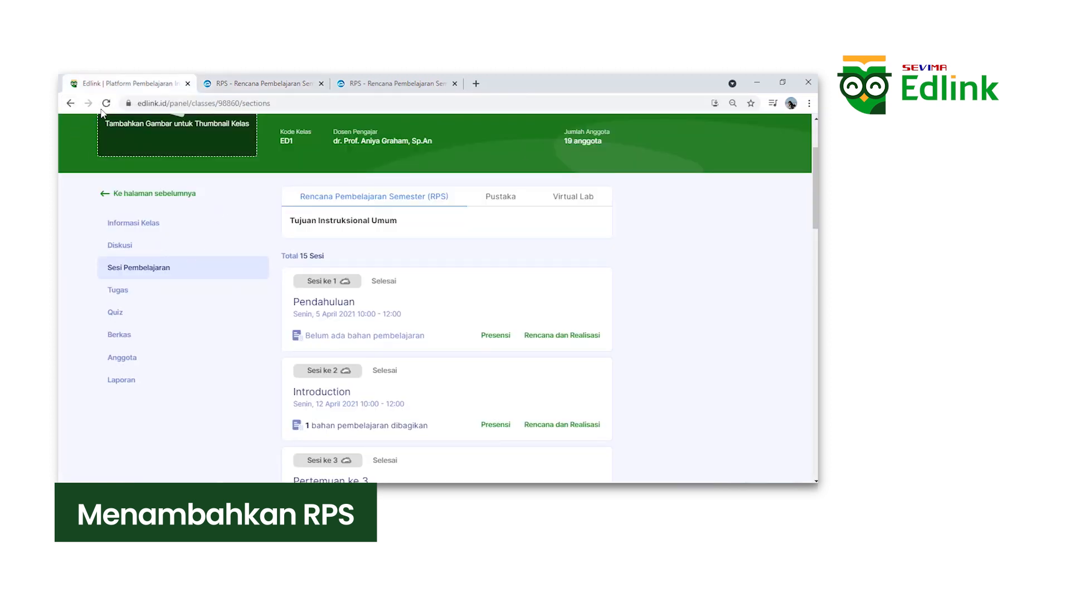
click(107, 104)
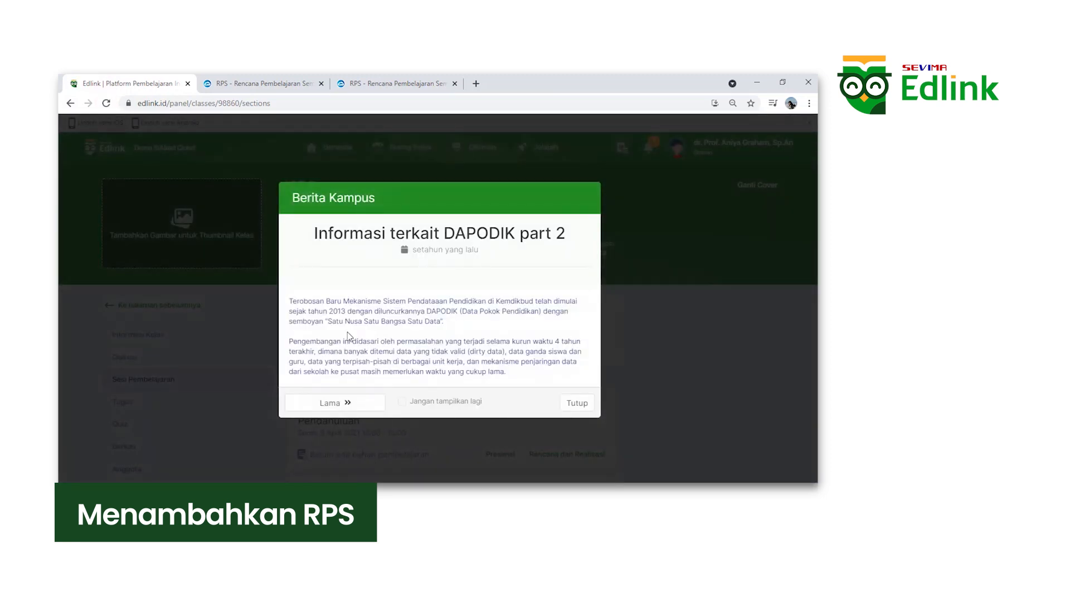
click(576, 404)
scroll(349, 246, down, 2)
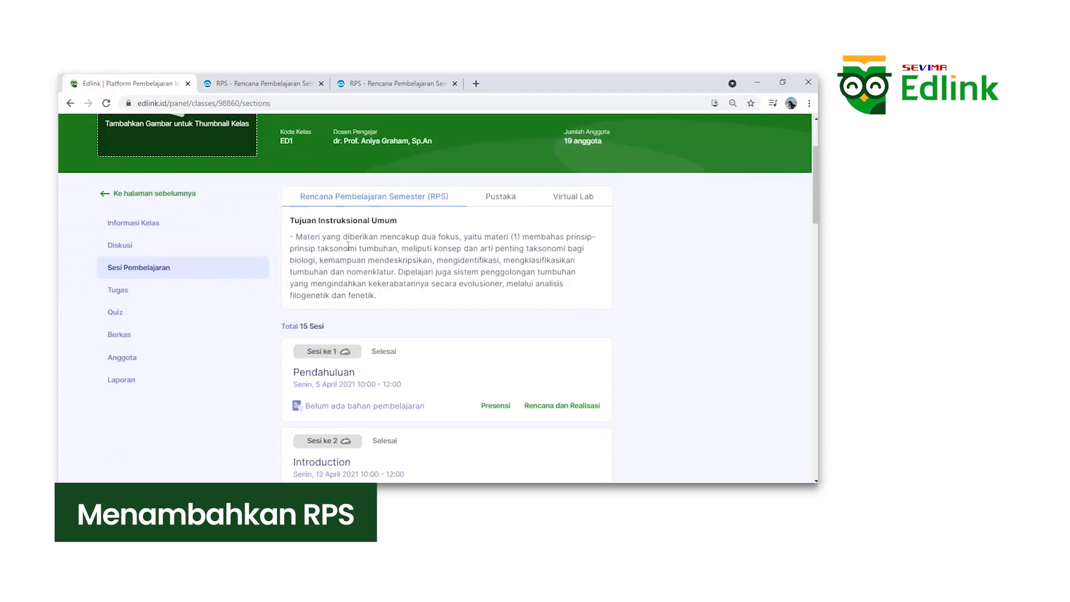
drag(290, 221, 406, 298)
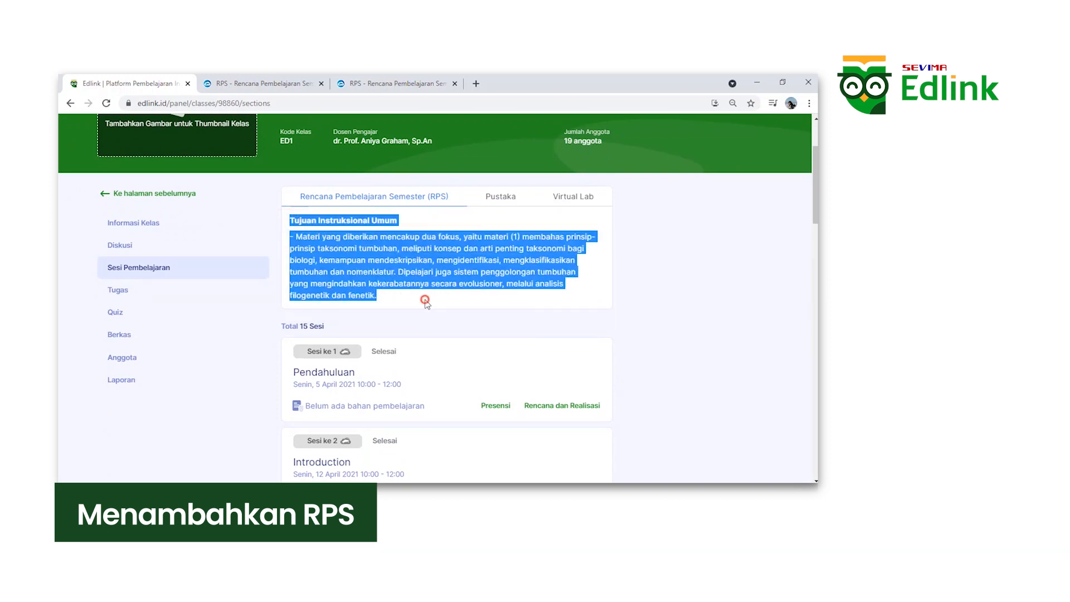
click(425, 299)
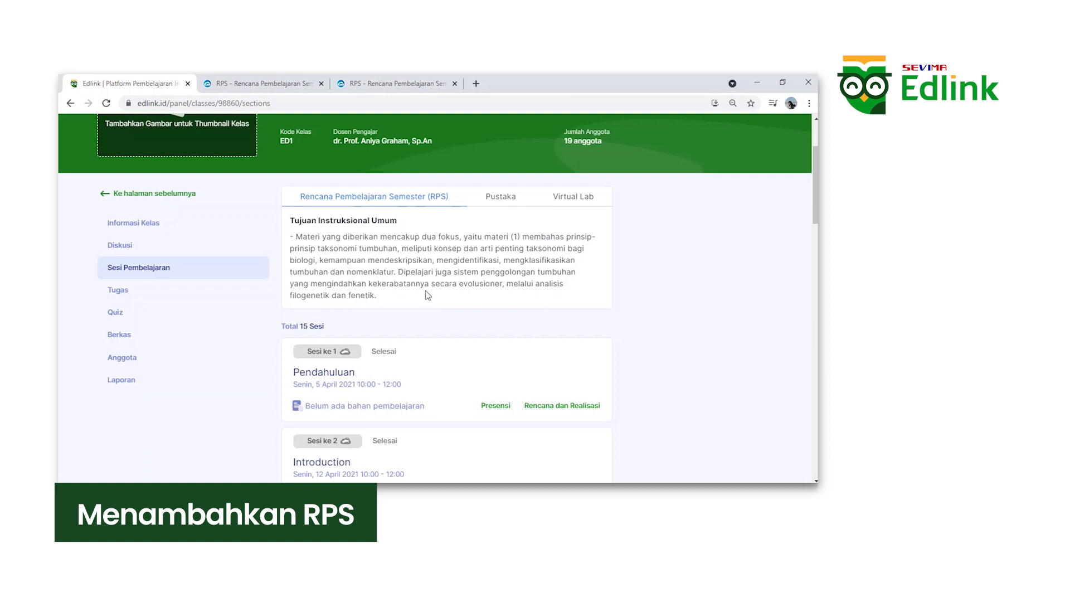
scroll(423, 296, up, 2)
scroll(383, 338, down, 3)
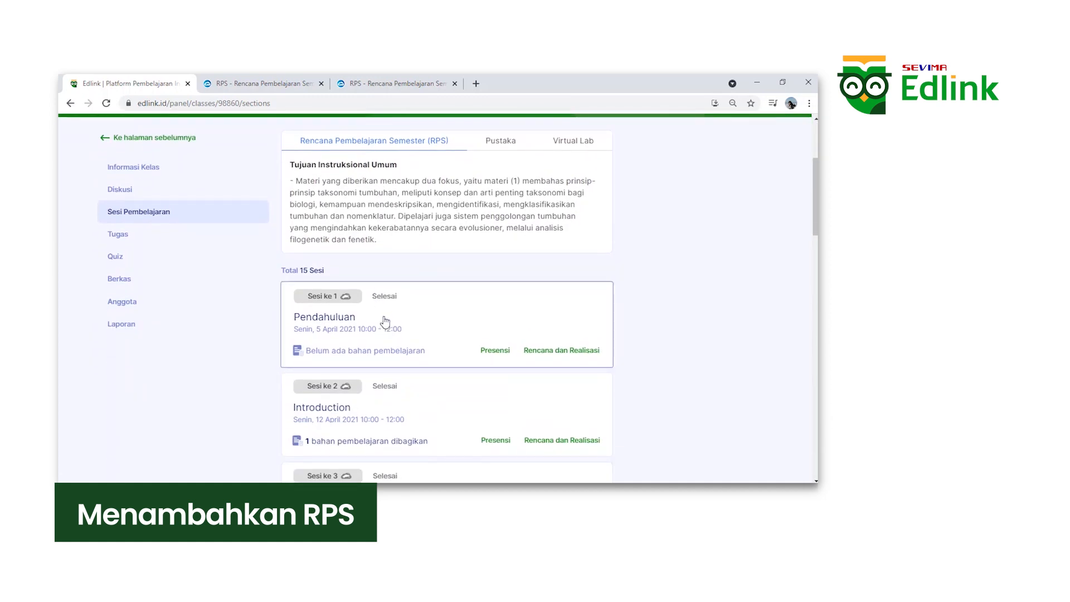
scroll(379, 318, down, 5)
scroll(376, 316, up, 6)
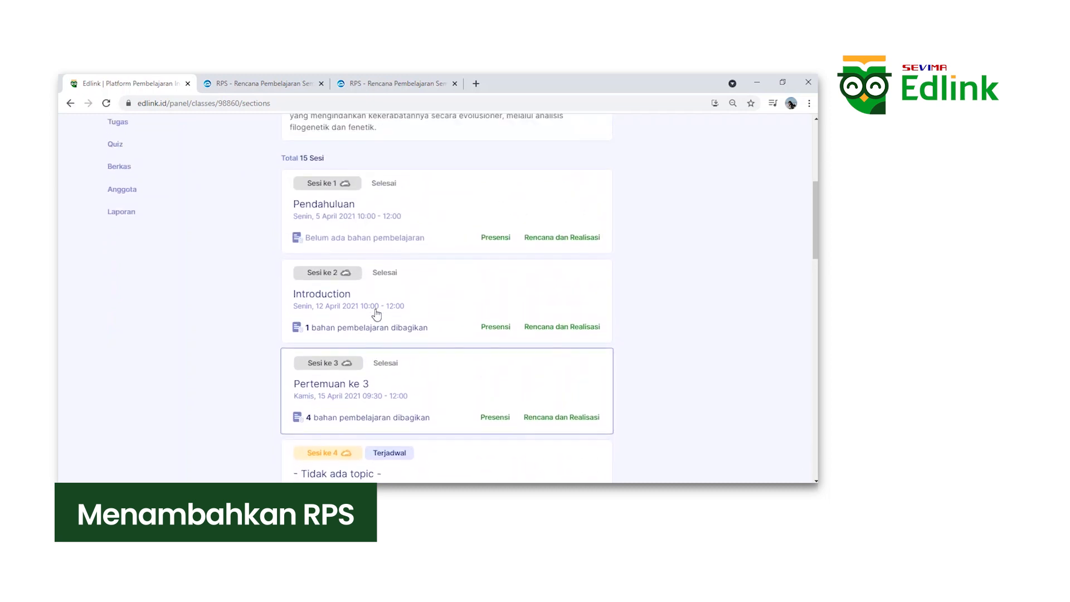
scroll(374, 310, up, 3)
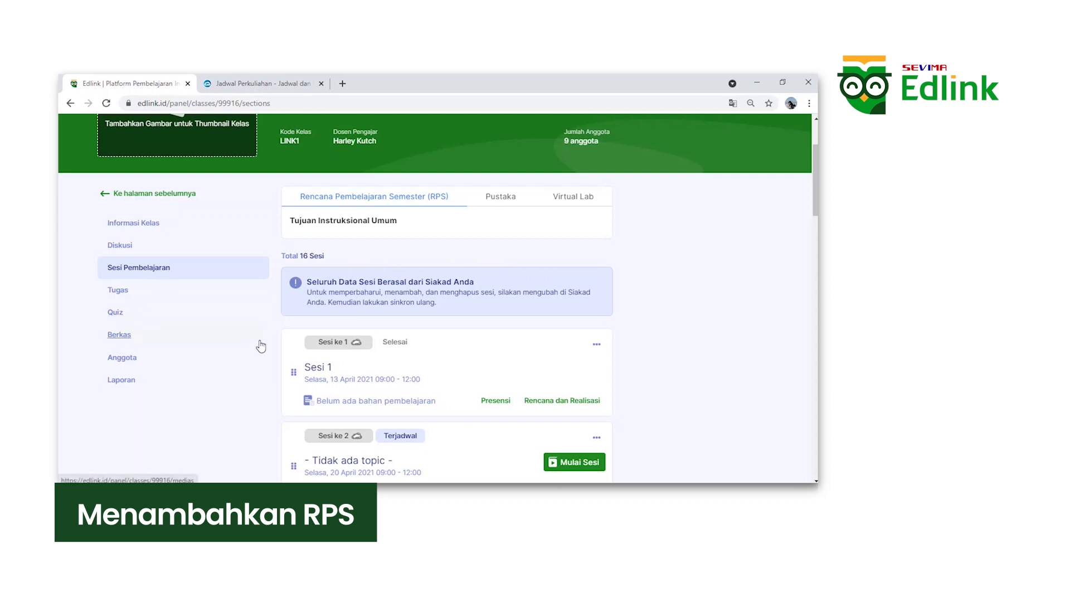
Step: Inspect session 1's available options in the ILMU HUKUM TATA NEGARA class and close them without choosing any
scroll(281, 360, down, 1)
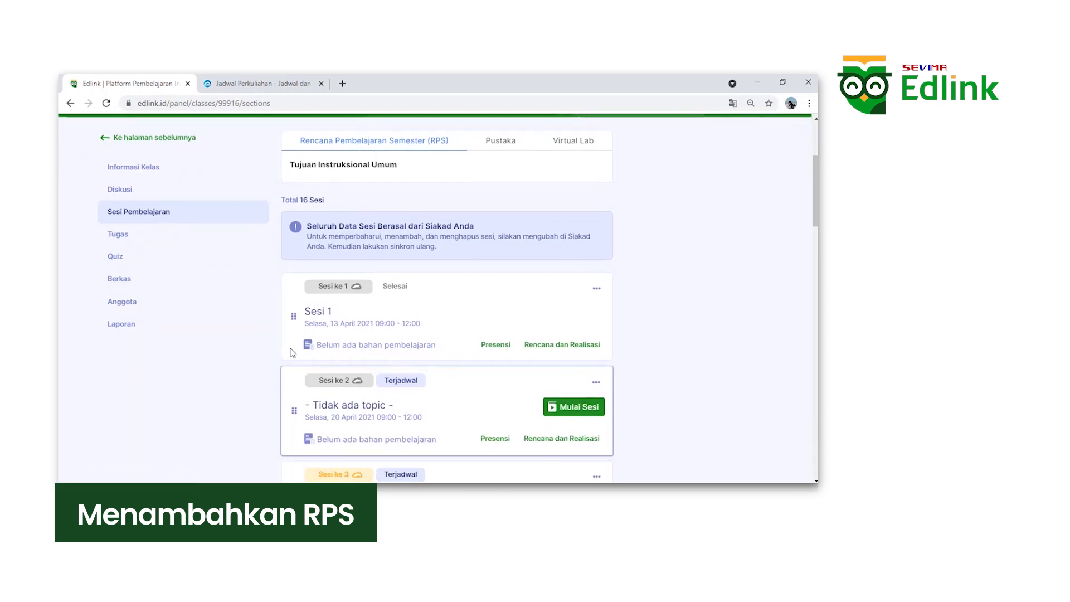
mouse_move(295, 321)
mouse_down()
mouse_move(289, 415)
mouse_move(286, 324)
mouse_up()
click(596, 288)
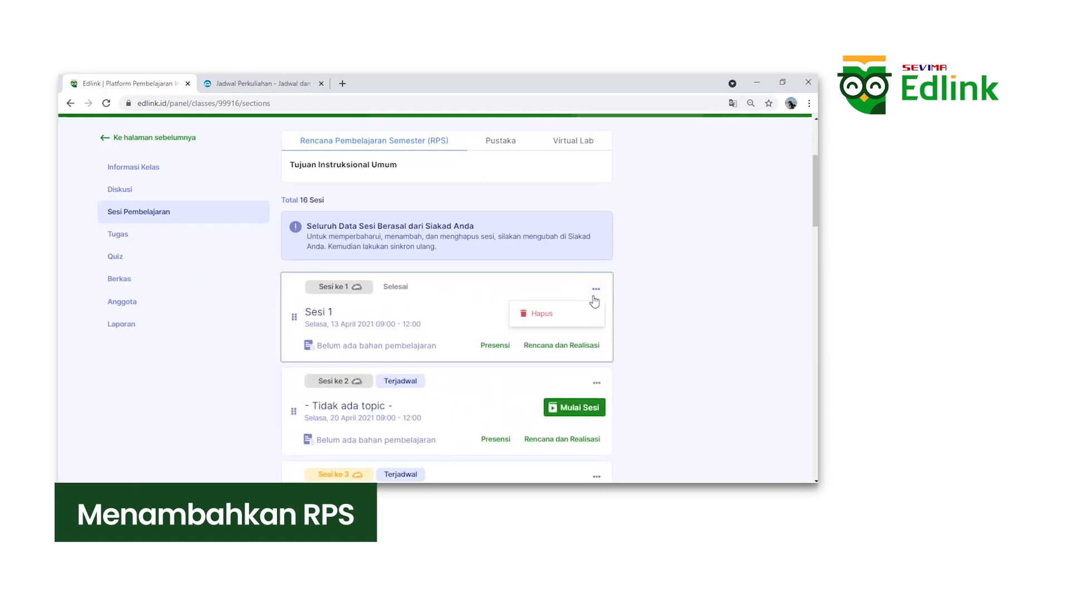
click(648, 316)
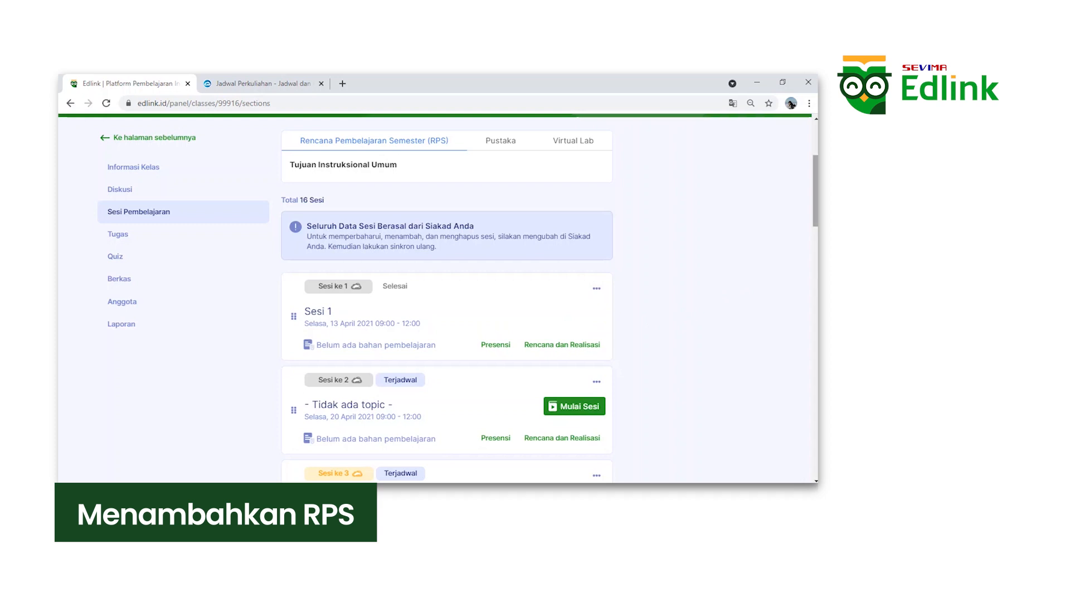
Step: Compare Edlink's session total with the last meeting number in SIAkad Cloud's Jadwal Perkuliahan, then return to Edlink
drag(815, 209, 815, 201)
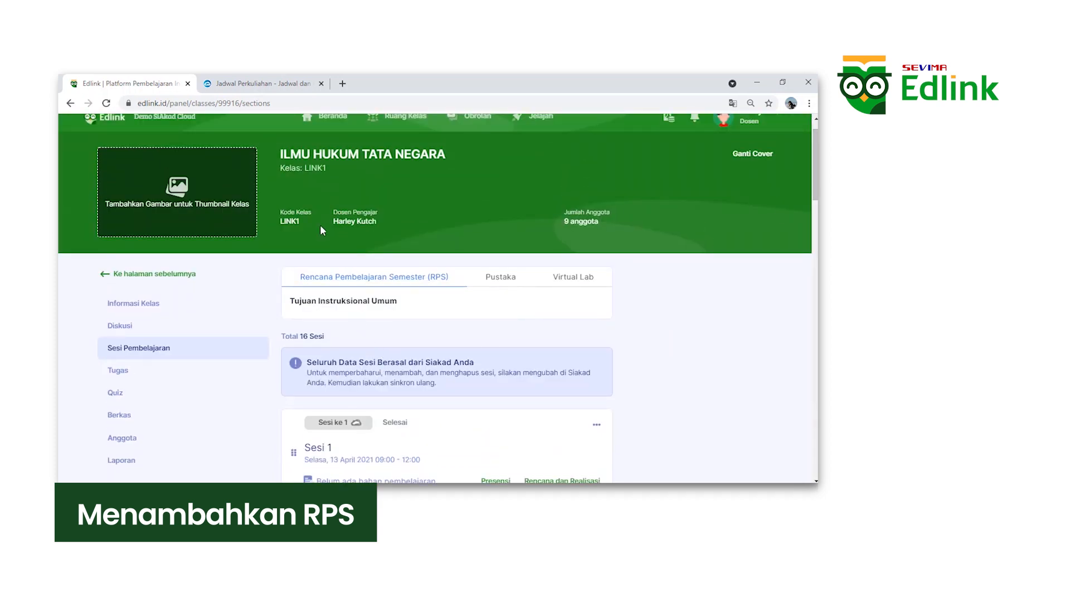
drag(283, 334, 335, 341)
click(264, 79)
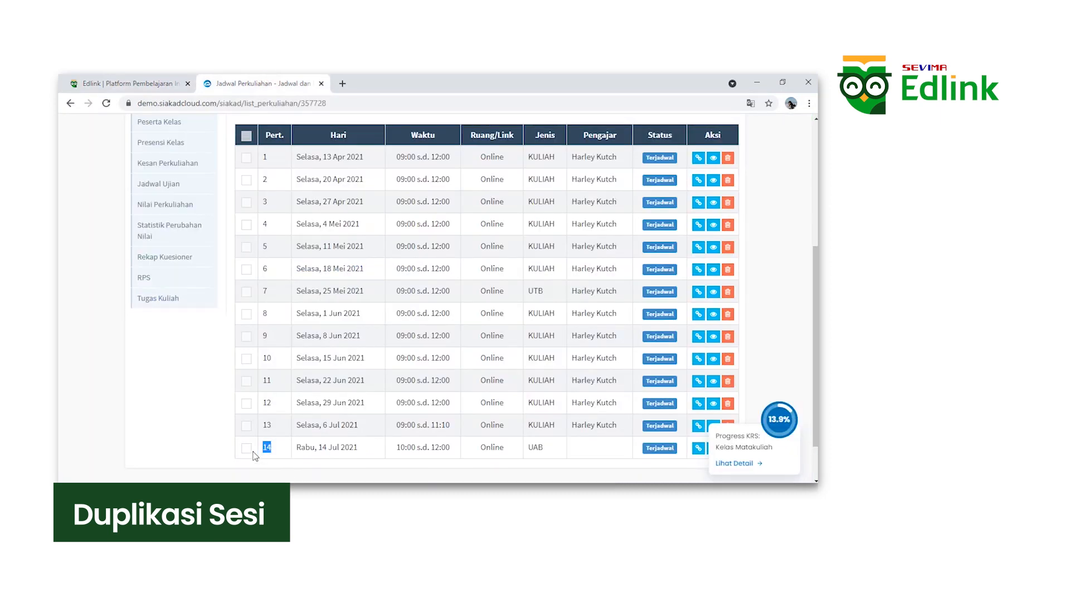
click(227, 453)
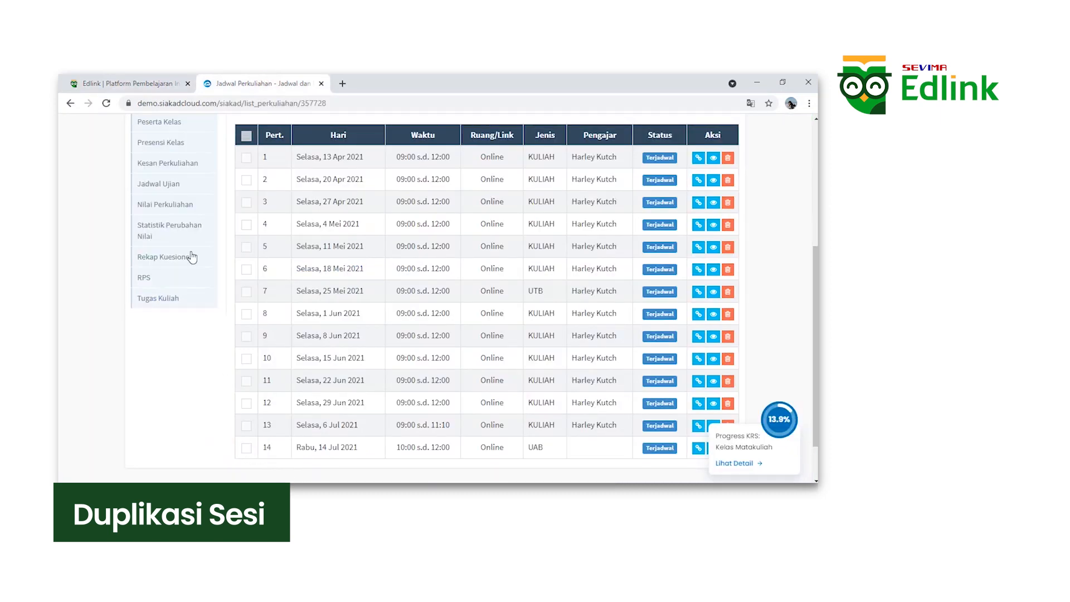
click(122, 79)
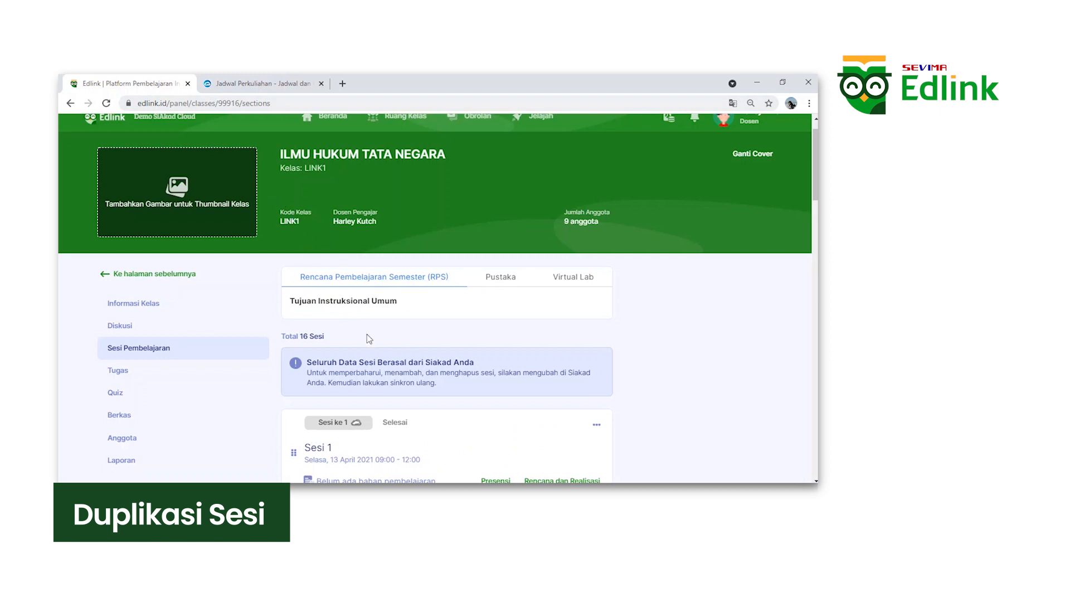
Step: Examine the whole Edlink session list for extra sessions that lack the SIAkad cloud mark
scroll(554, 334, down, 1)
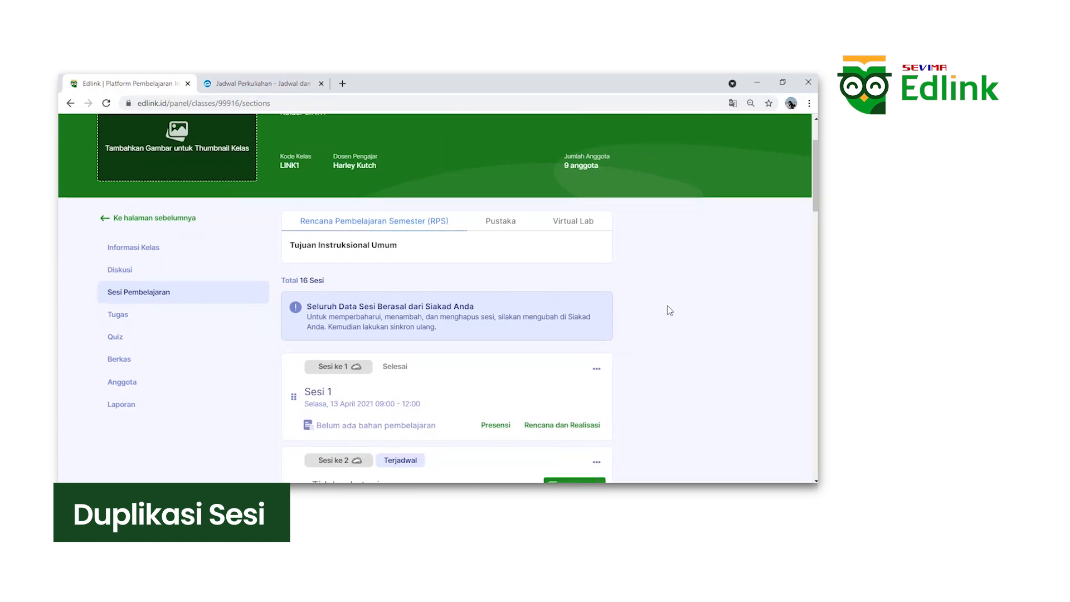
scroll(669, 307, down, 2)
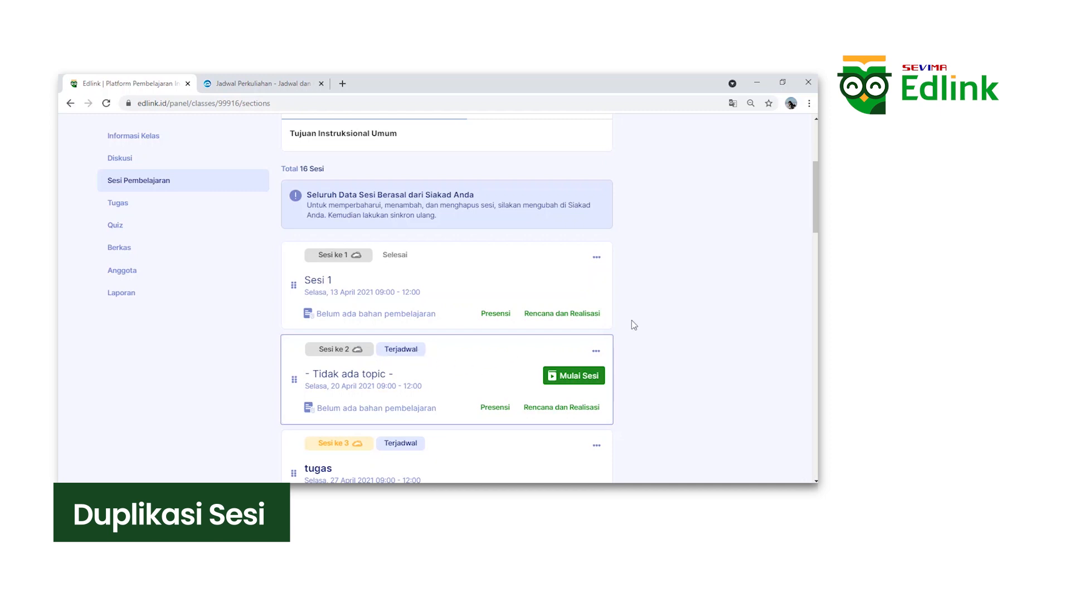
scroll(679, 304, down, 1)
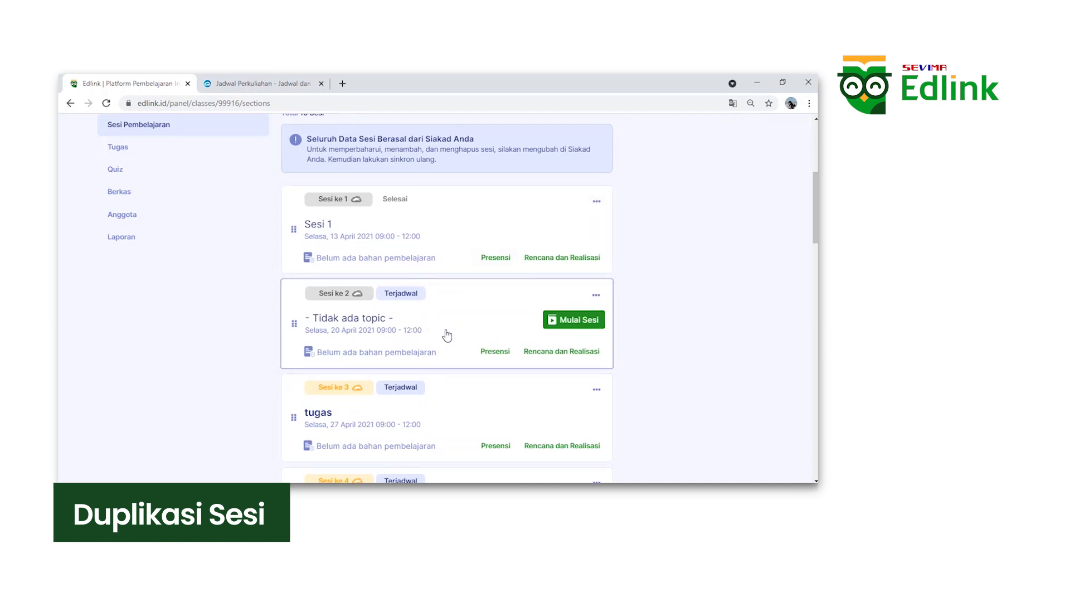
scroll(444, 330, down, 5)
scroll(446, 328, up, 5)
scroll(451, 320, up, 2)
scroll(452, 319, down, 9)
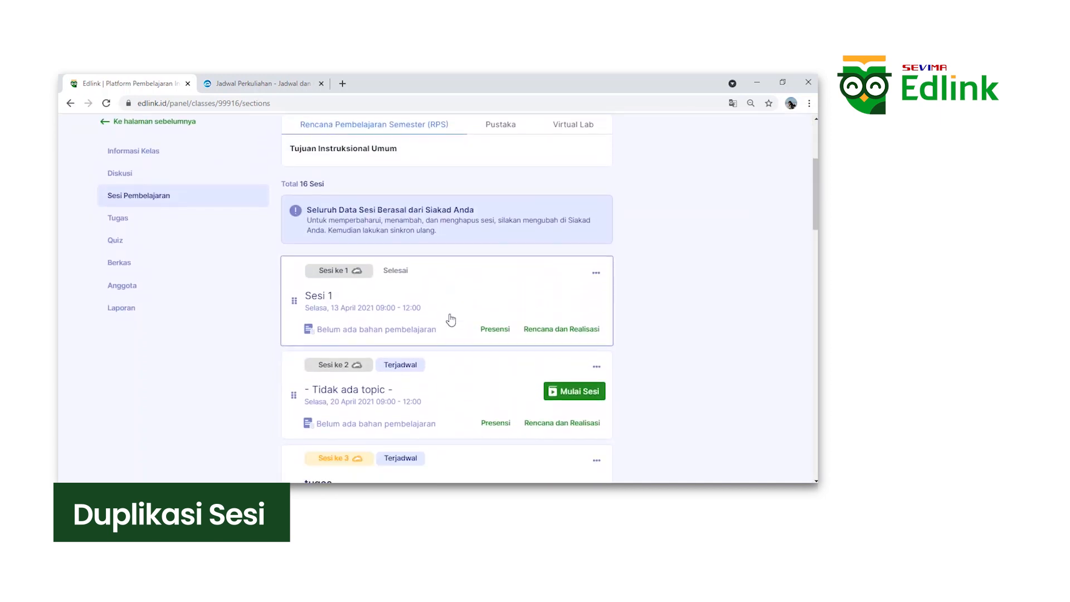
scroll(452, 319, down, 12)
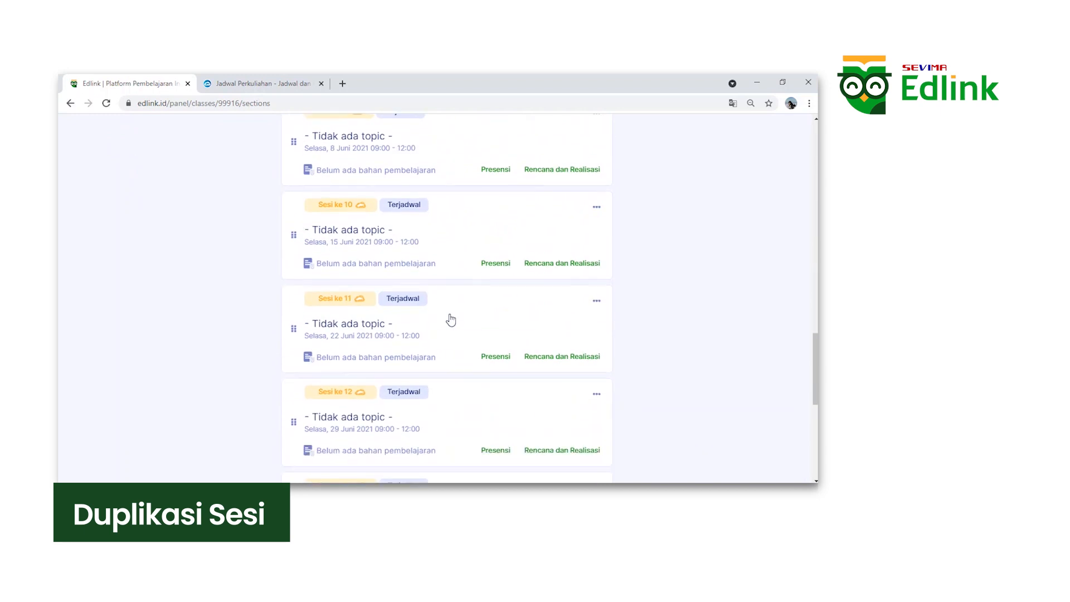
scroll(451, 318, down, 1)
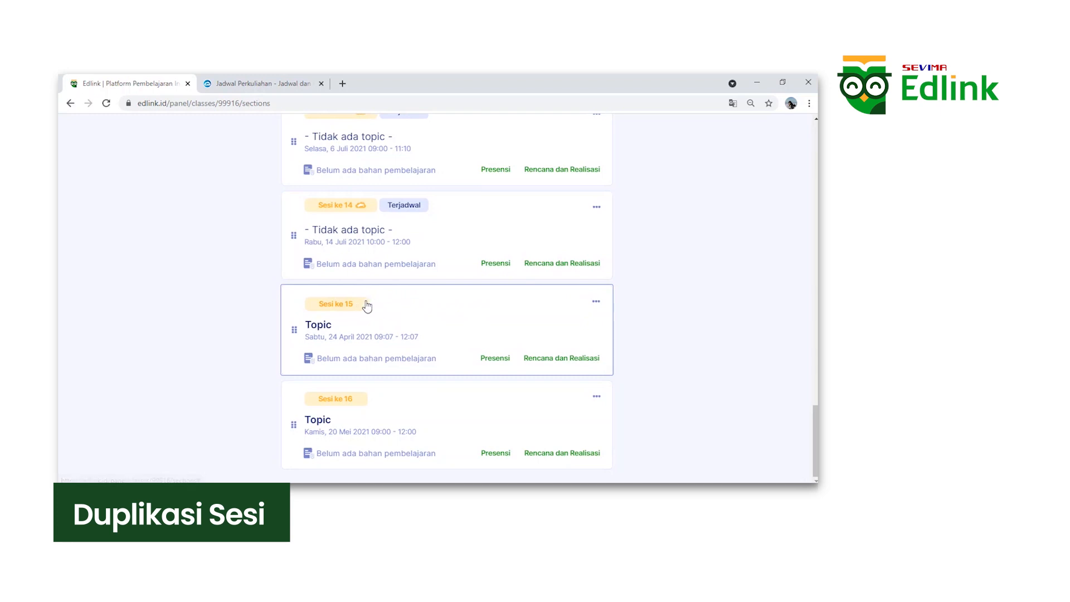
Step: Delete the extra sessions 15 and 16, both with the topic "Topic", confirming each removal
click(596, 301)
click(680, 283)
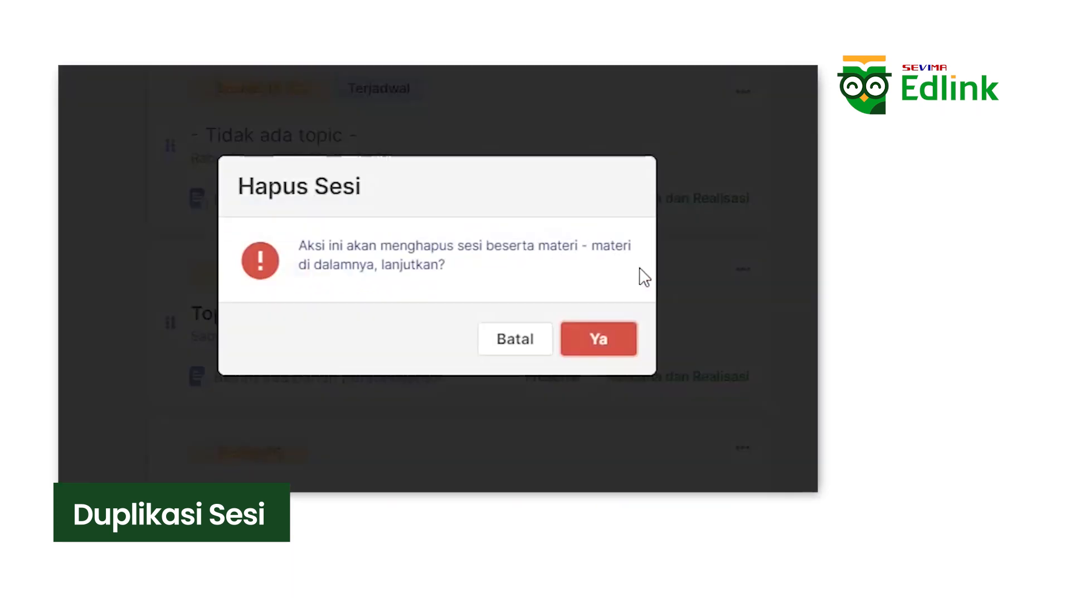
click(617, 342)
scroll(764, 329, down, 2)
click(735, 337)
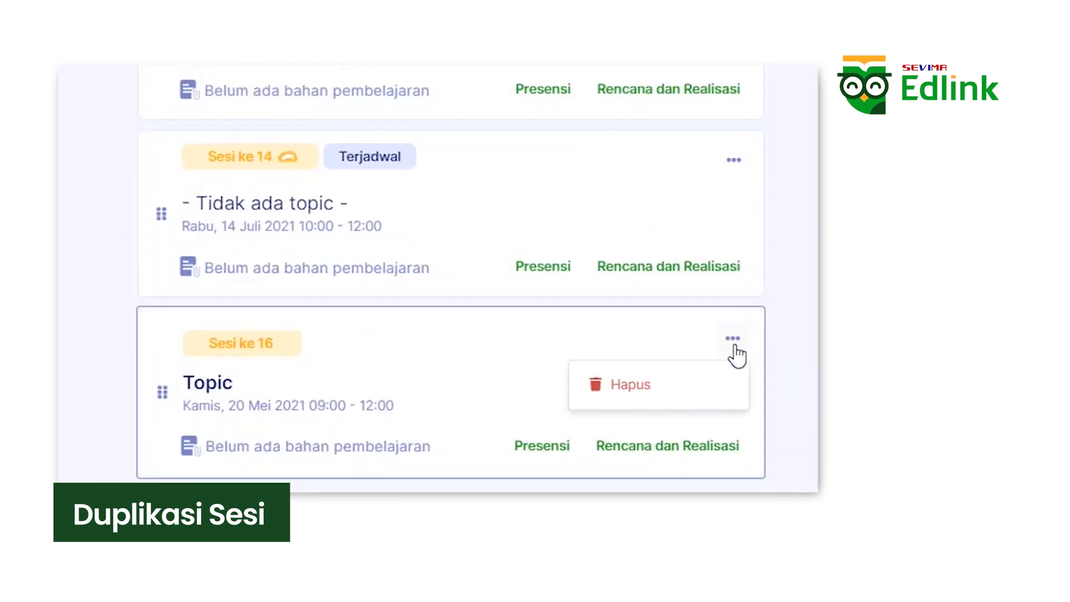
click(674, 388)
click(617, 354)
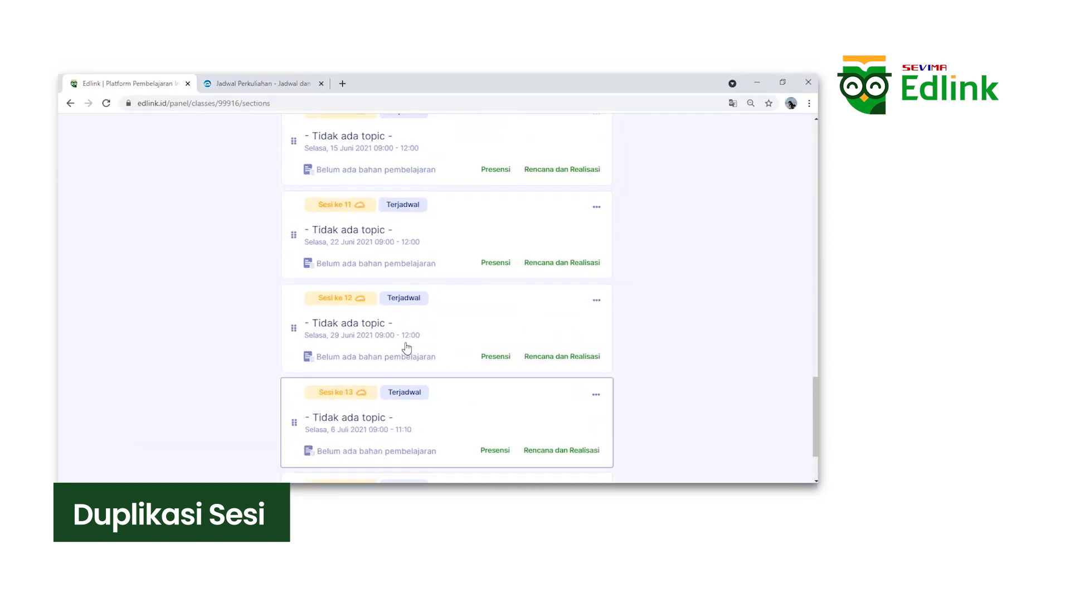
Step: Reorder the sessions so that Sesi 1 of 13 April 2021 comes after the 20 April session, and review the order
scroll(407, 347, up, 15)
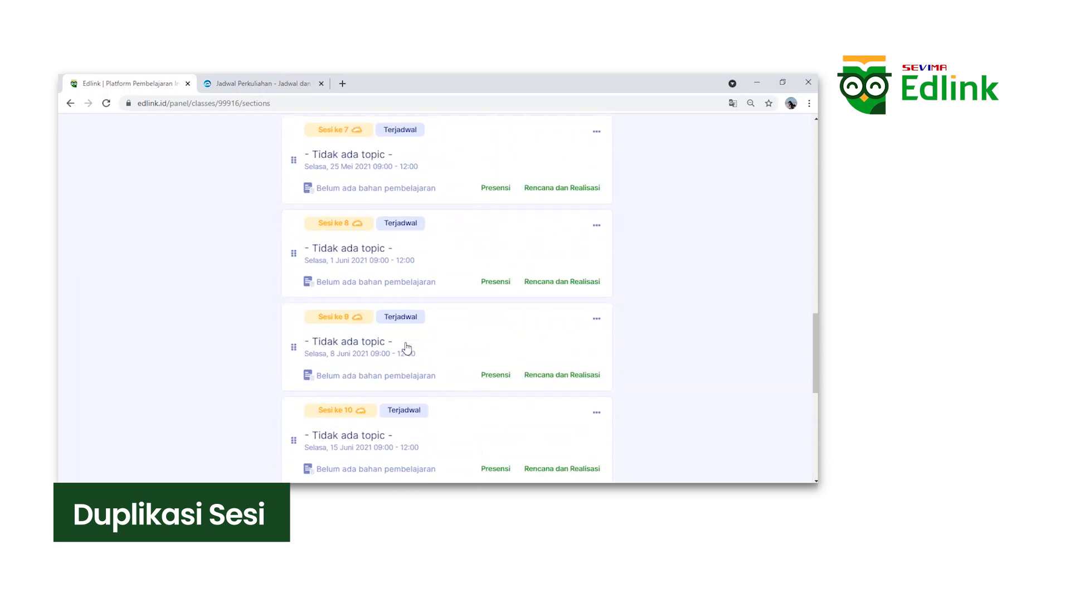
scroll(401, 333, up, 3)
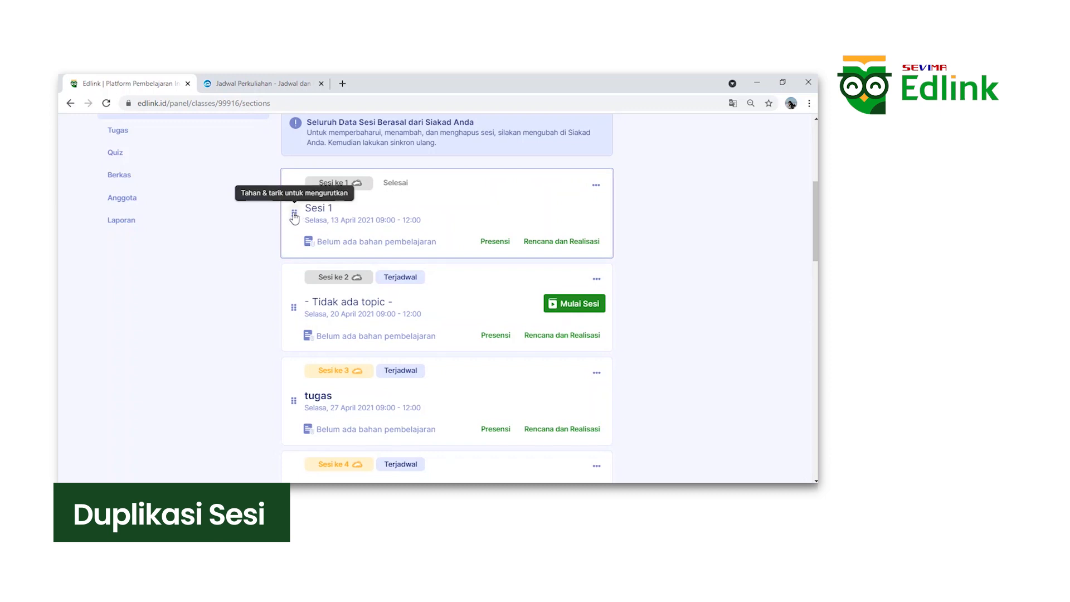
drag(295, 218, 302, 317)
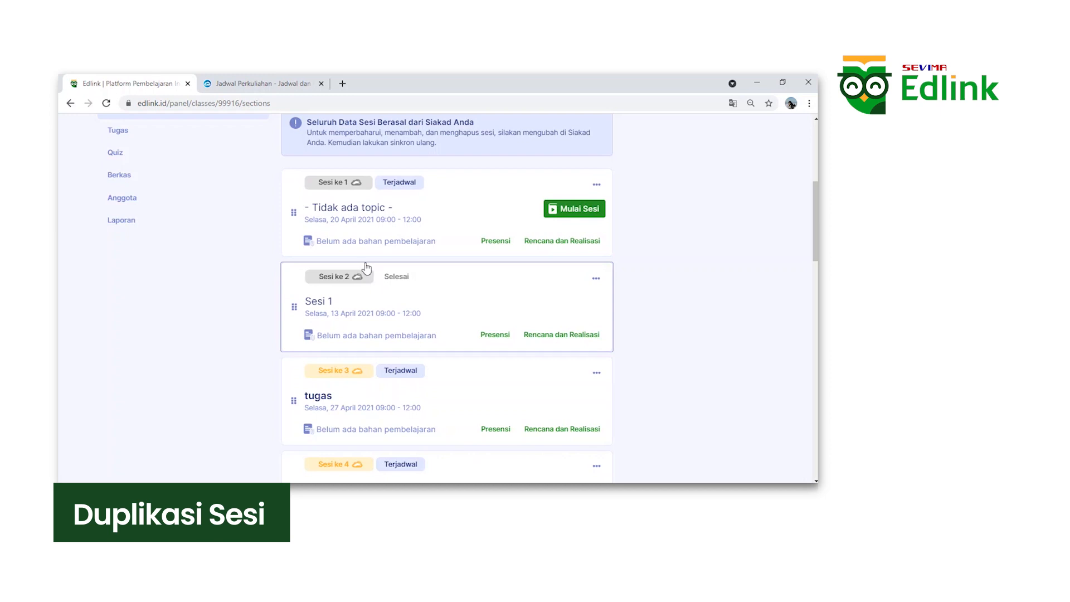
scroll(456, 268, up, 2)
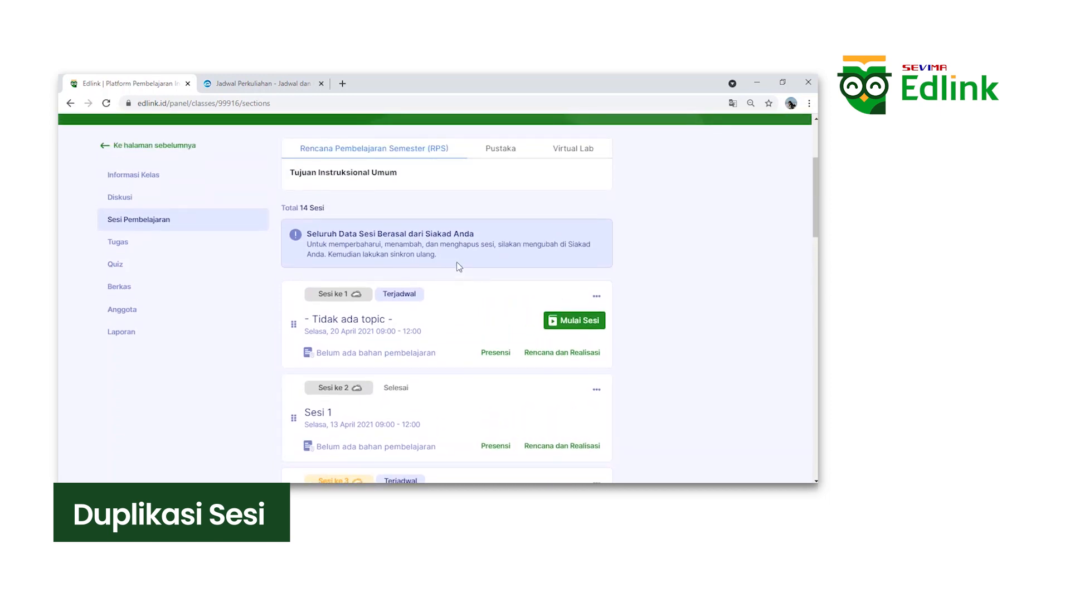
scroll(413, 317, down, 2)
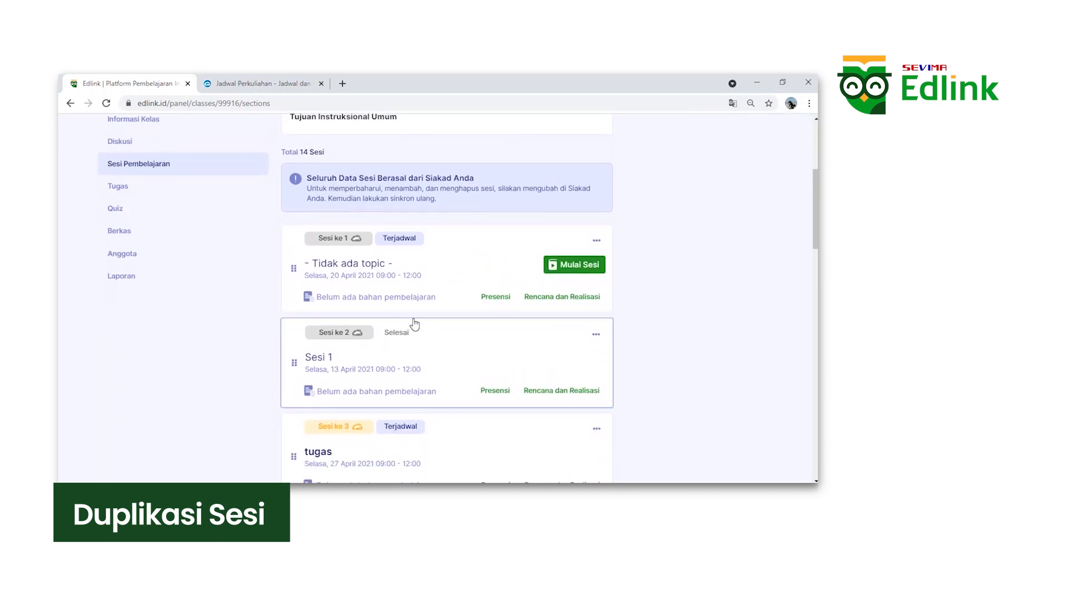
scroll(413, 325, up, 5)
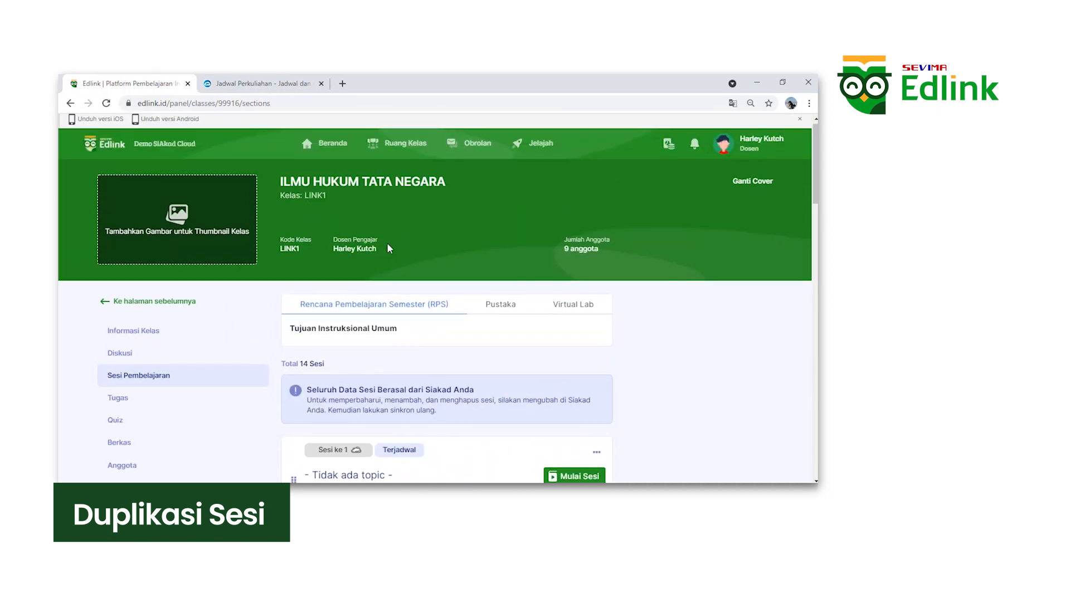
Step: Synchronise ILMU HUKUM TATA NEGARA (LINK1) for 2020/2021 Genap with Peserta, RPS and Sesi Perkuliahan included, then close the synchronisation dialog
click(393, 150)
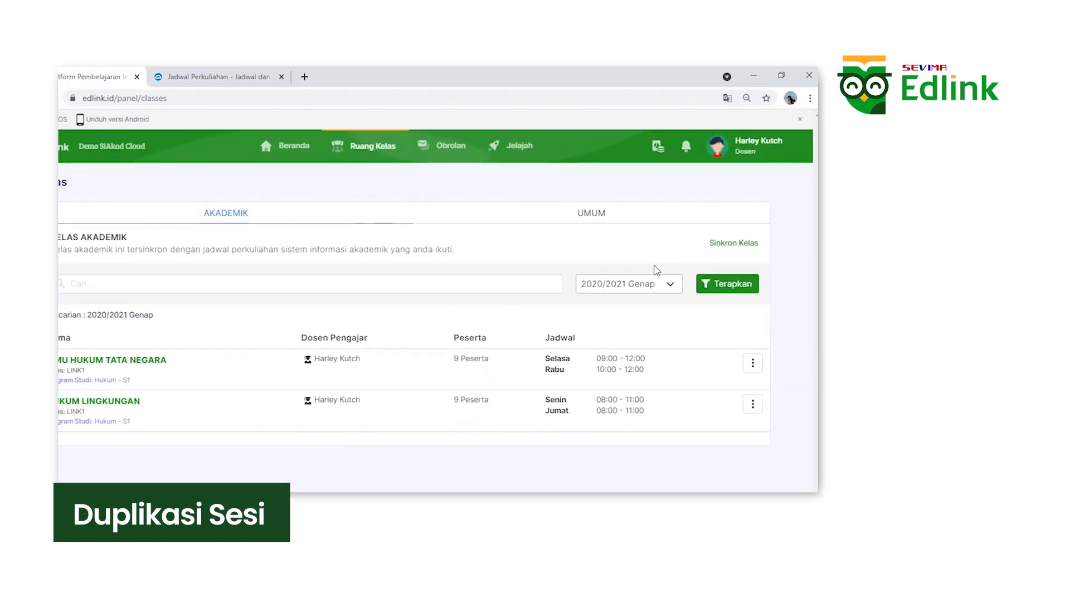
click(717, 237)
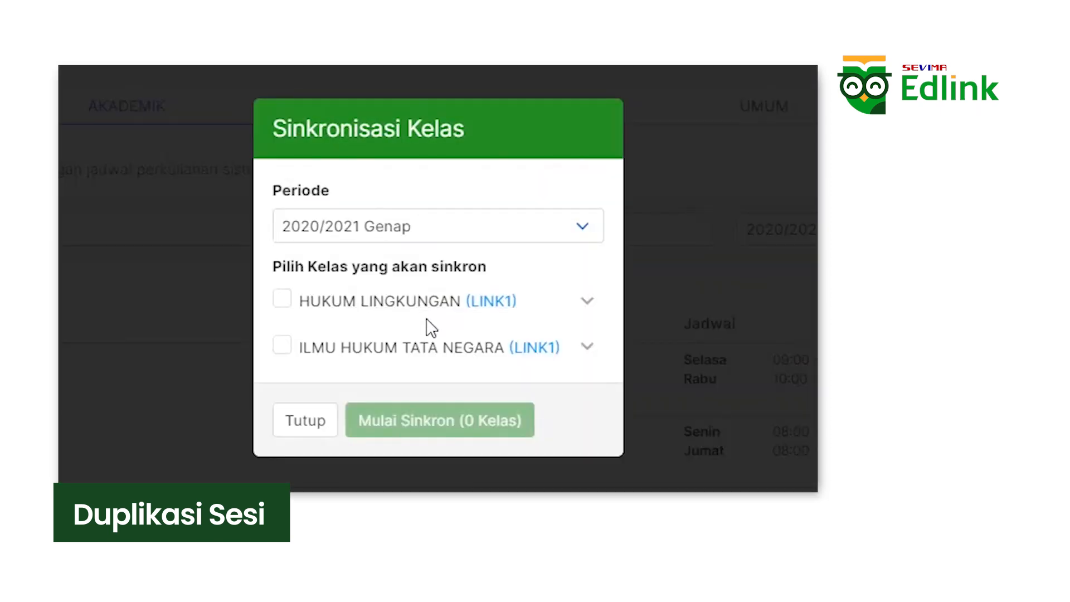
click(286, 351)
click(412, 420)
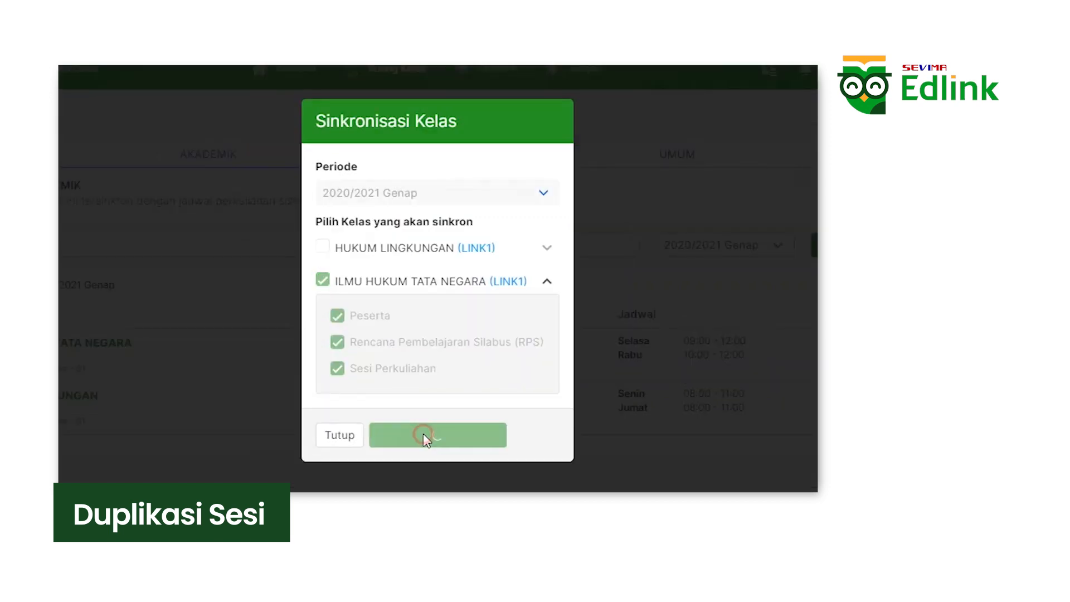
click(346, 436)
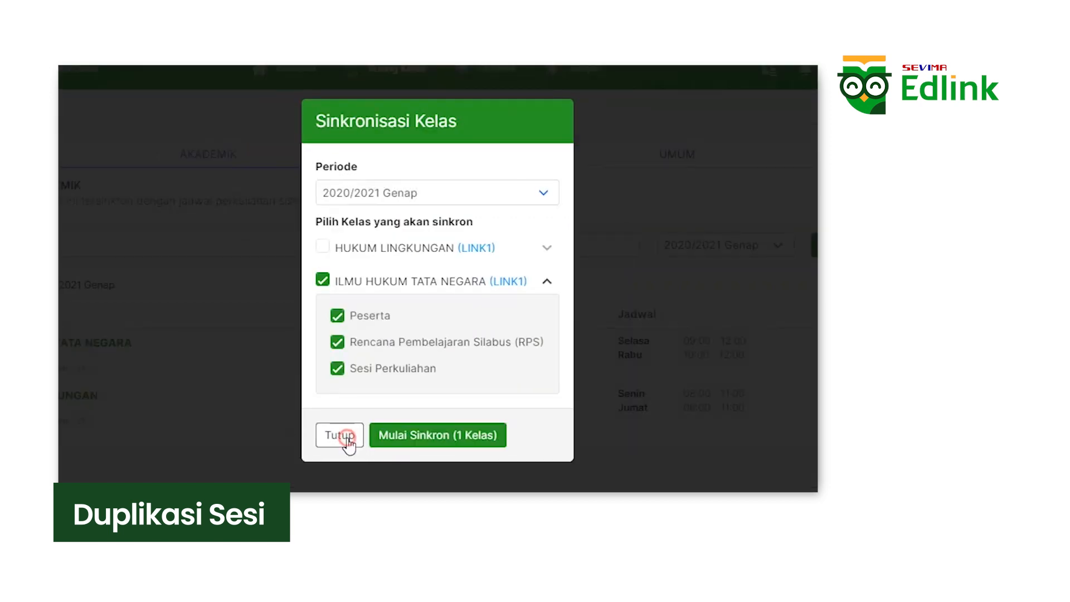
Step: Open ILMU HUKUM TATA NEGARA's Sesi Pembelajaran and compare its session order and dates with SIAkad Cloud's schedule, then return to Edlink
click(201, 350)
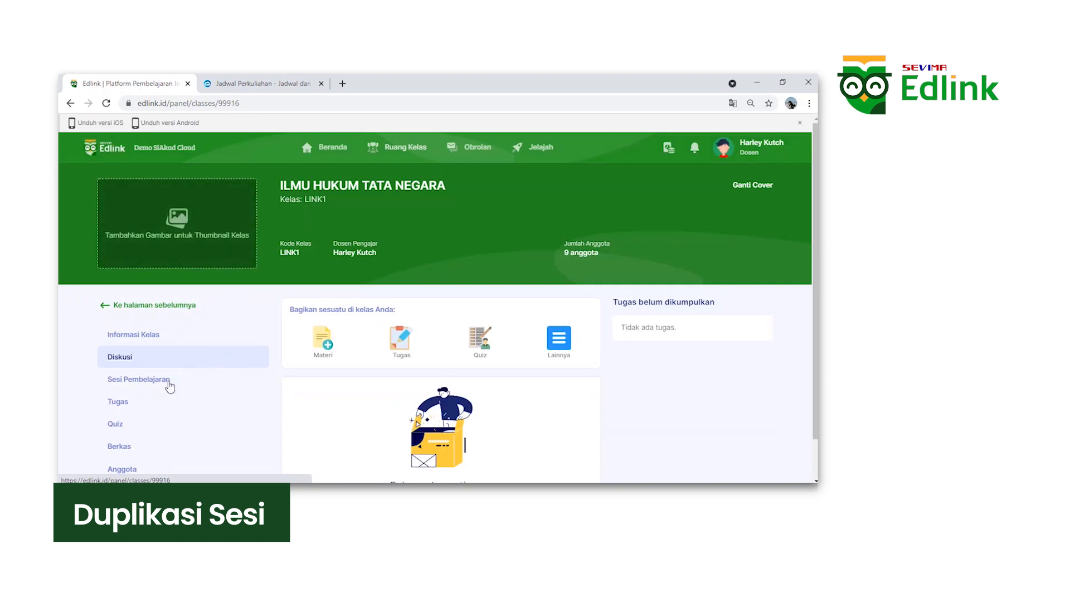
scroll(312, 368, down, 9)
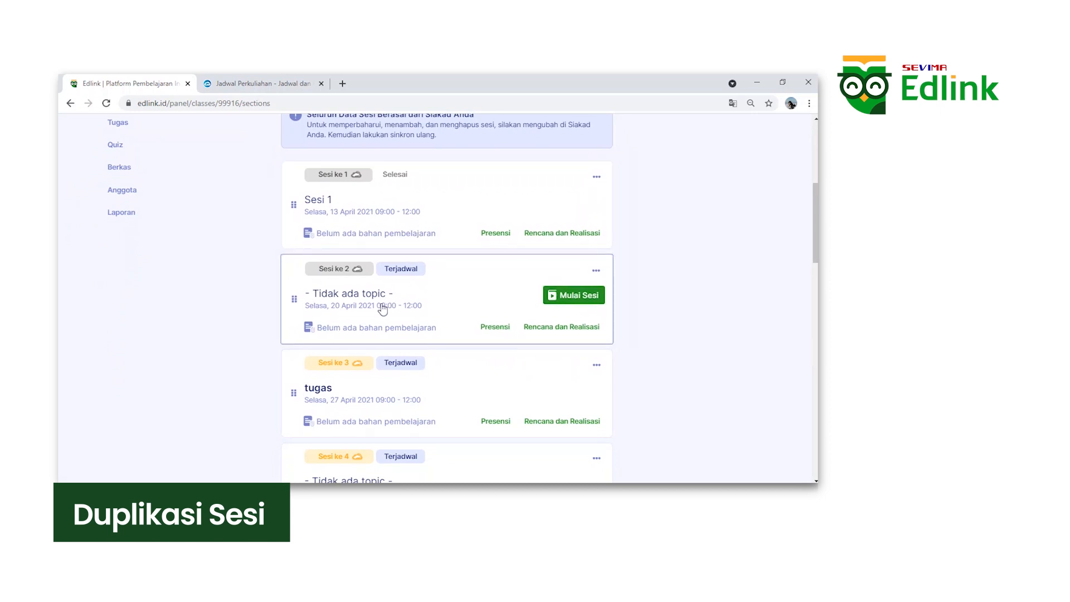
click(260, 79)
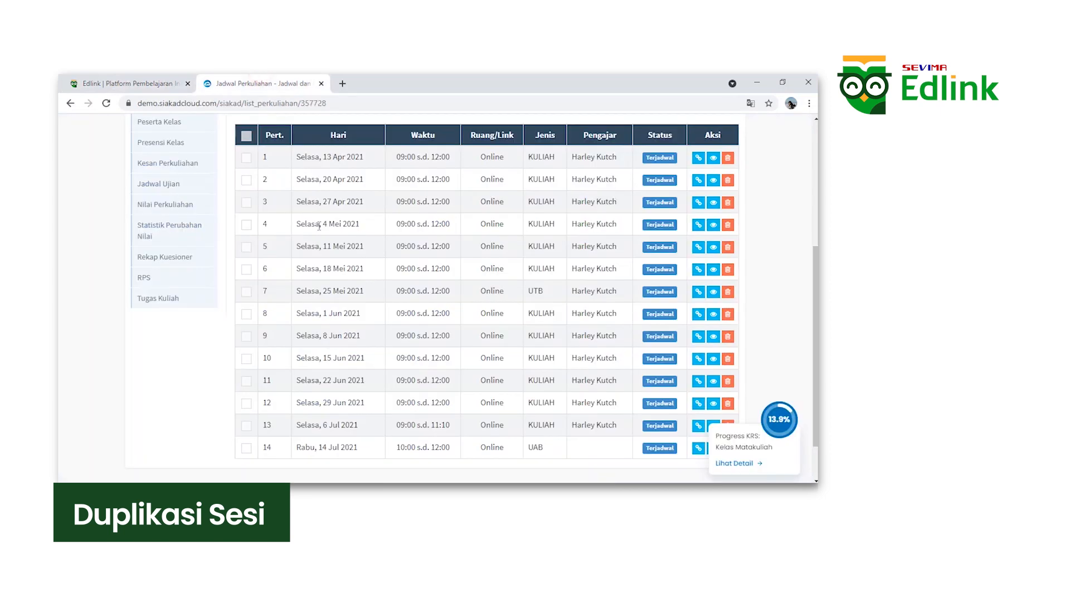
drag(303, 155, 338, 161)
click(148, 84)
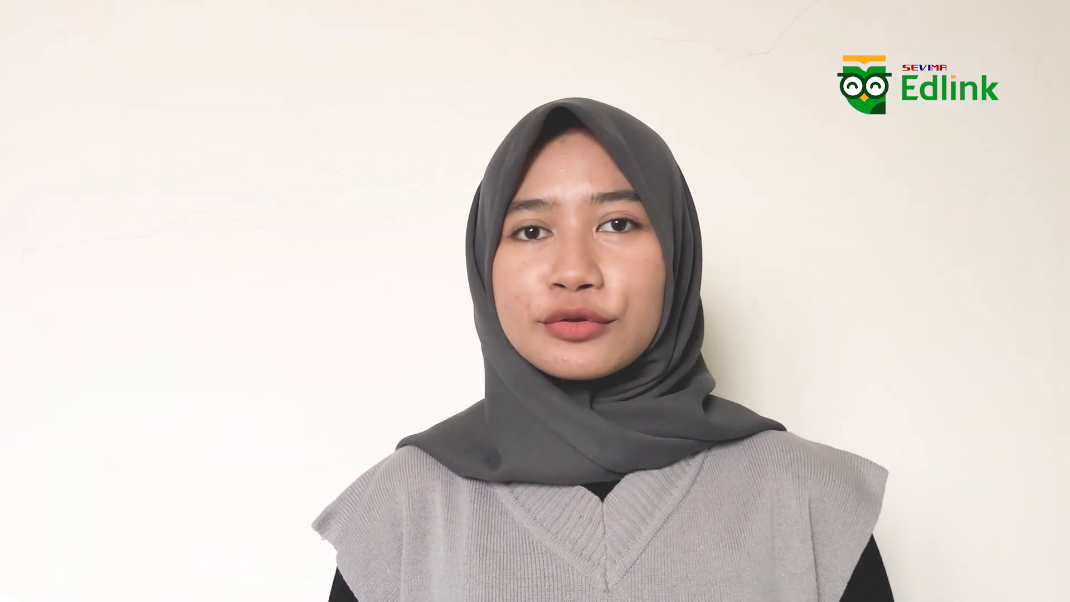